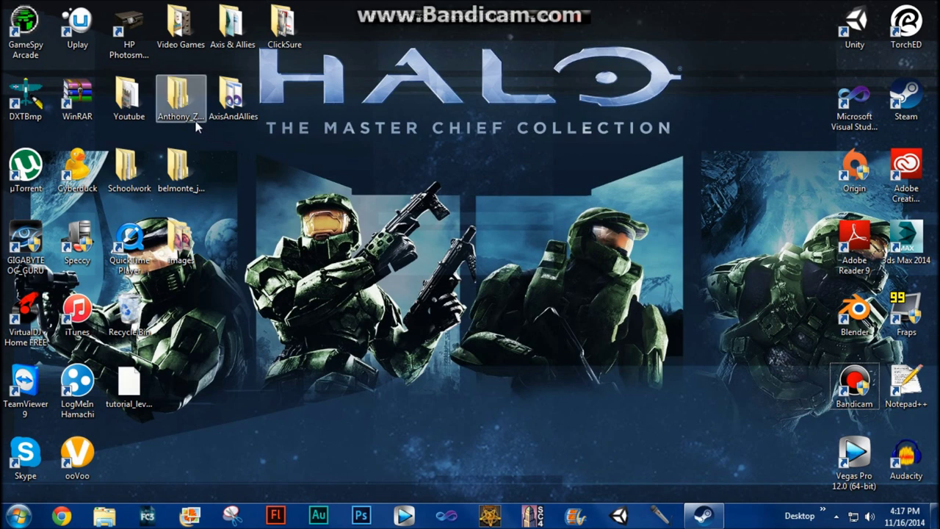
Open a file browser window and go to the Program Files (x86) folder on the WIN7 (C:) drive.
mouse_move(195, 125)
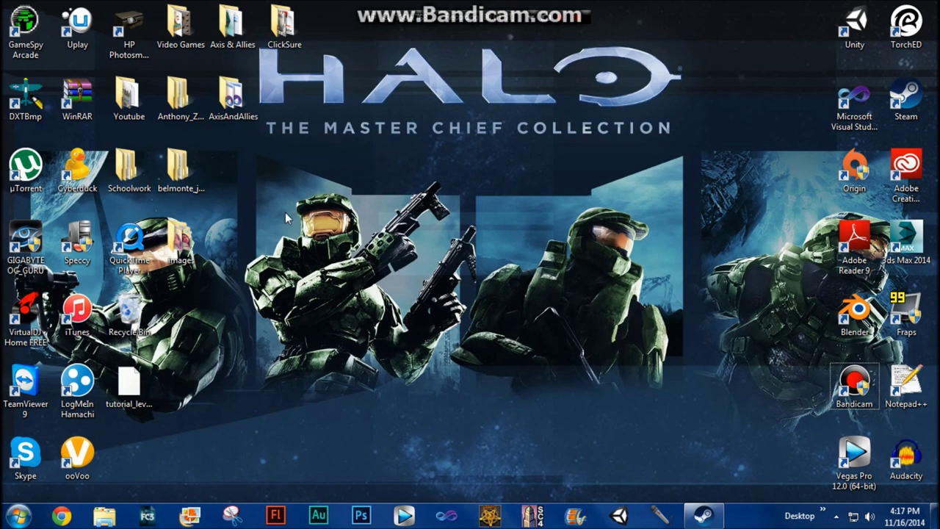
left_click(103, 517)
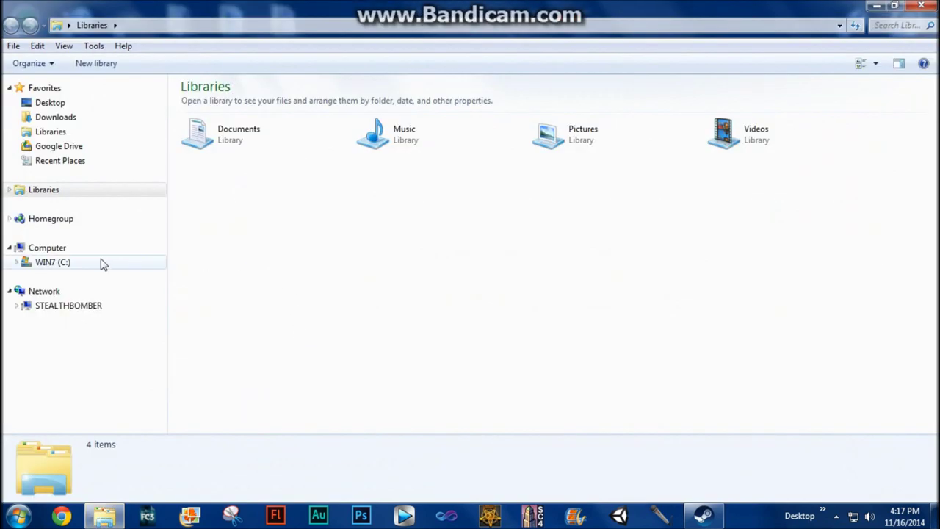
left_click(67, 269)
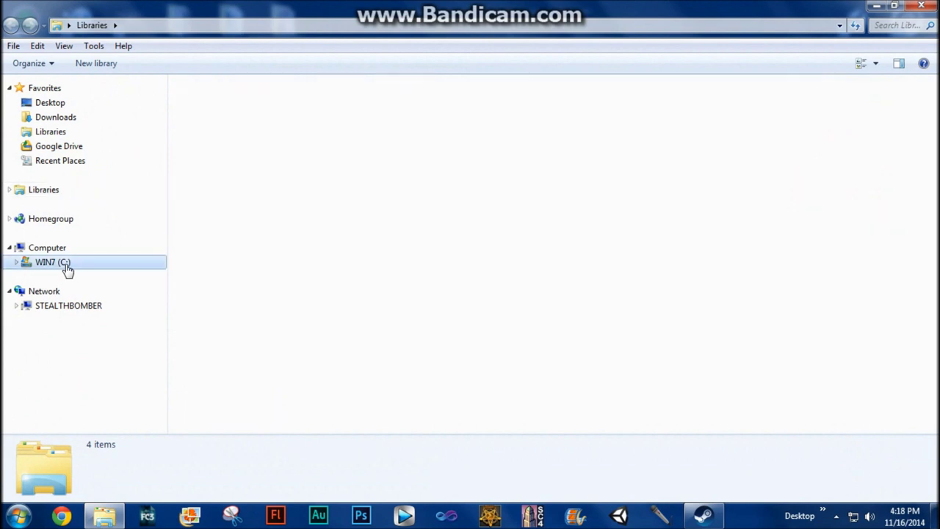
scroll(636, 246, "down", 3)
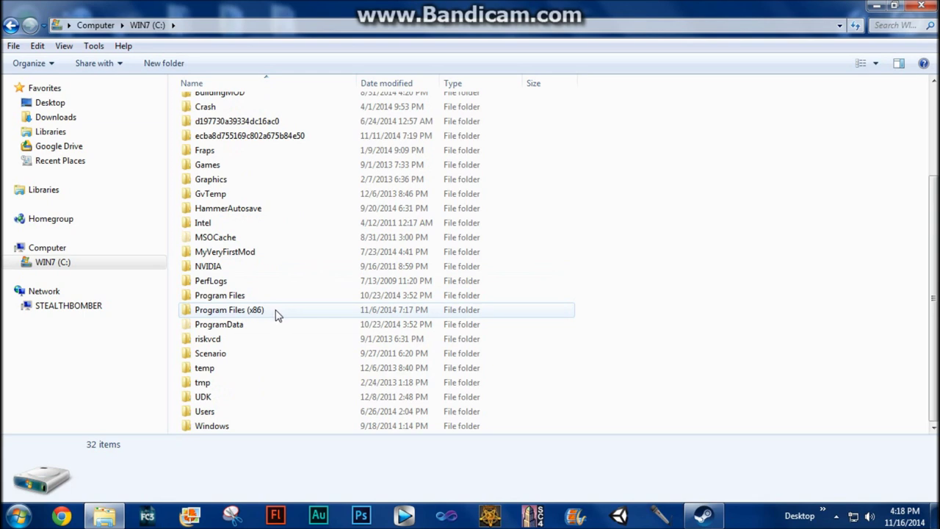
left_click(256, 295)
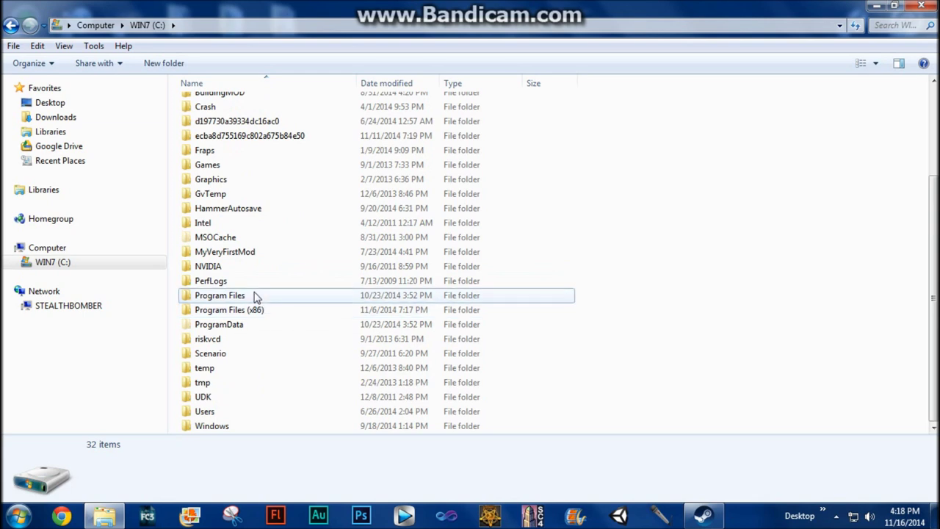
left_click(272, 309)
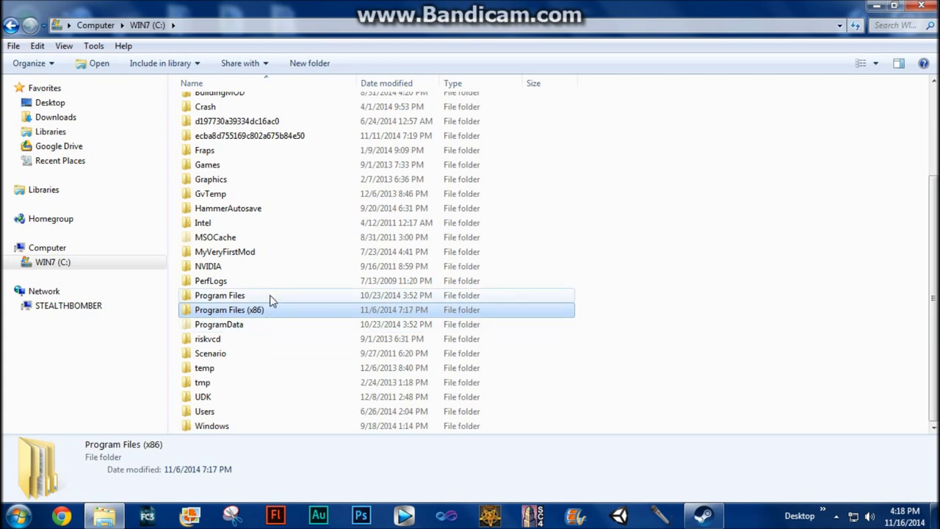
double_click(273, 309)
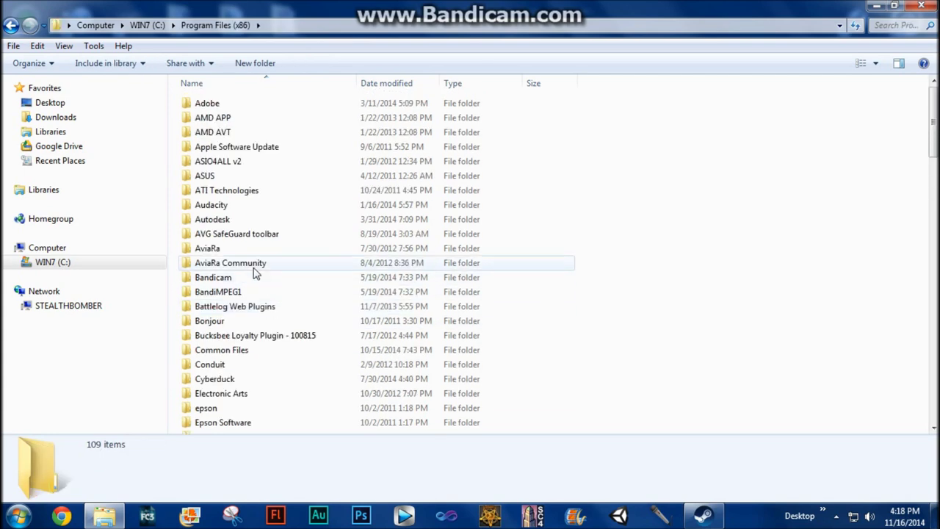
Open the common folder inside Steam's steamapps folder.
scroll(274, 235, "down", 7)
scroll(275, 236, "down", 16)
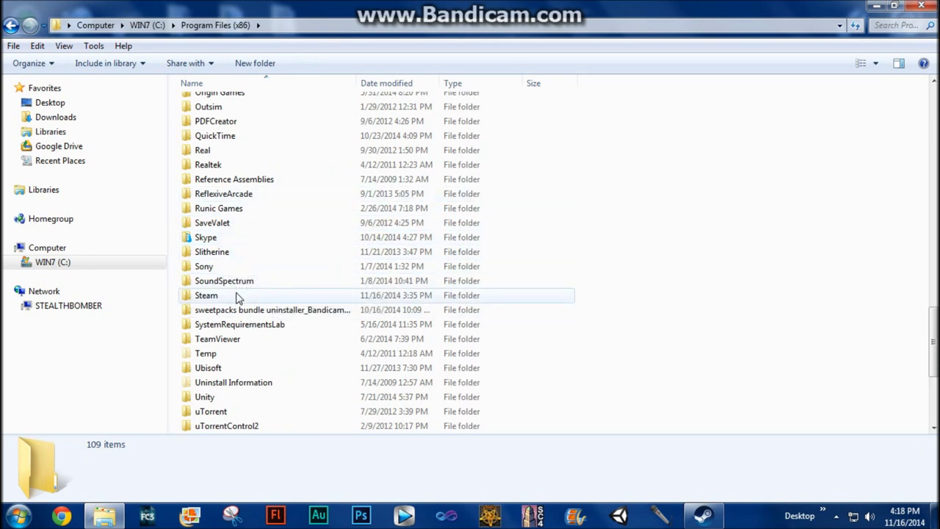
double_click(237, 297)
scroll(261, 197, "down", 3)
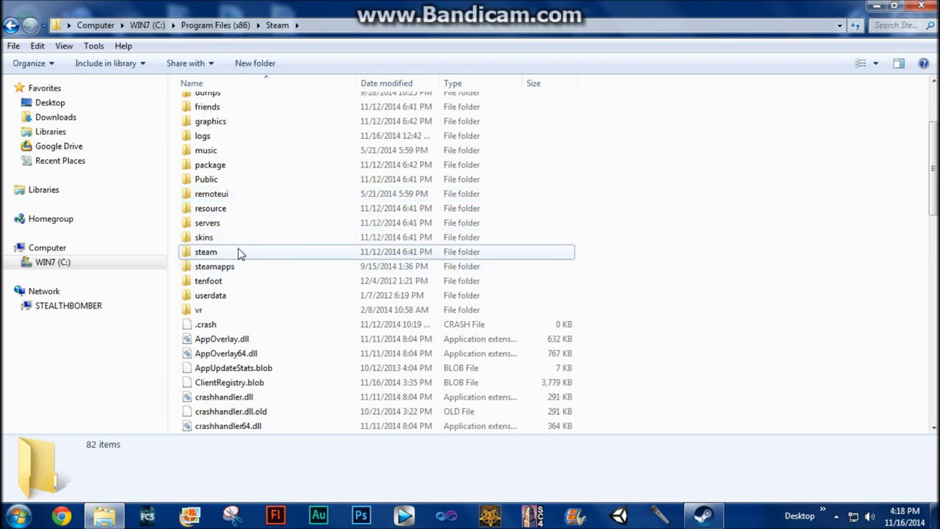
left_click(242, 254)
left_click(248, 268)
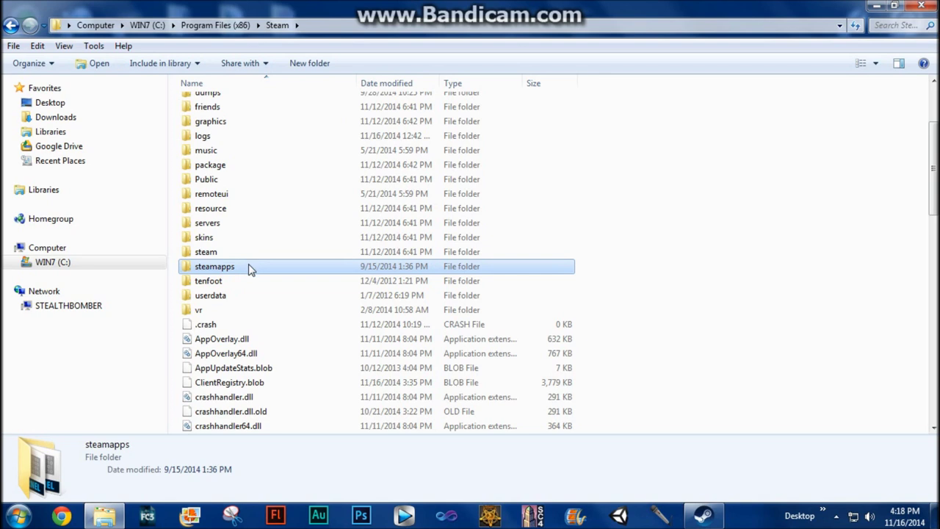
double_click(248, 269)
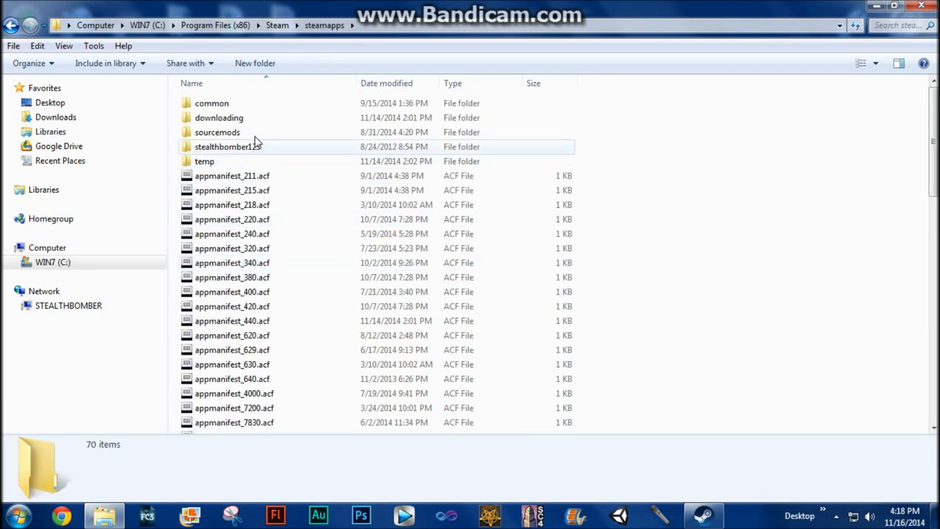
left_click(244, 105)
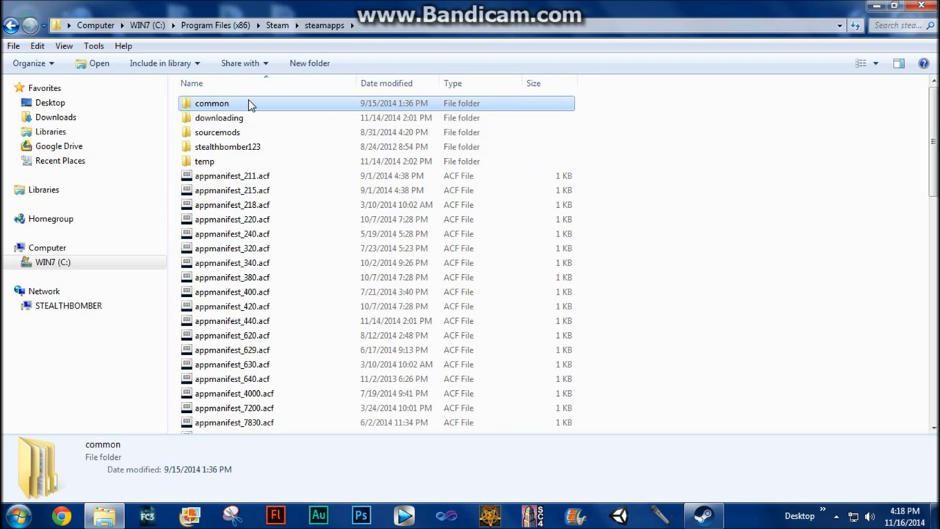
double_click(249, 105)
Find the Men of War Assault Squad 2 folder among the installed Steam games and open it.
scroll(310, 237, "down", 7)
scroll(311, 238, "up", 7)
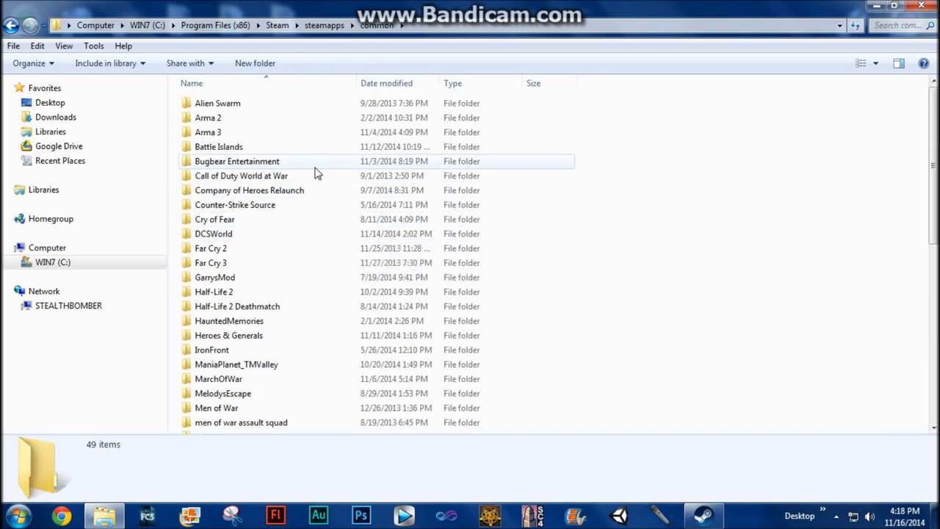
scroll(315, 172, "down", 8)
scroll(315, 172, "down", 1)
scroll(330, 242, "up", 9)
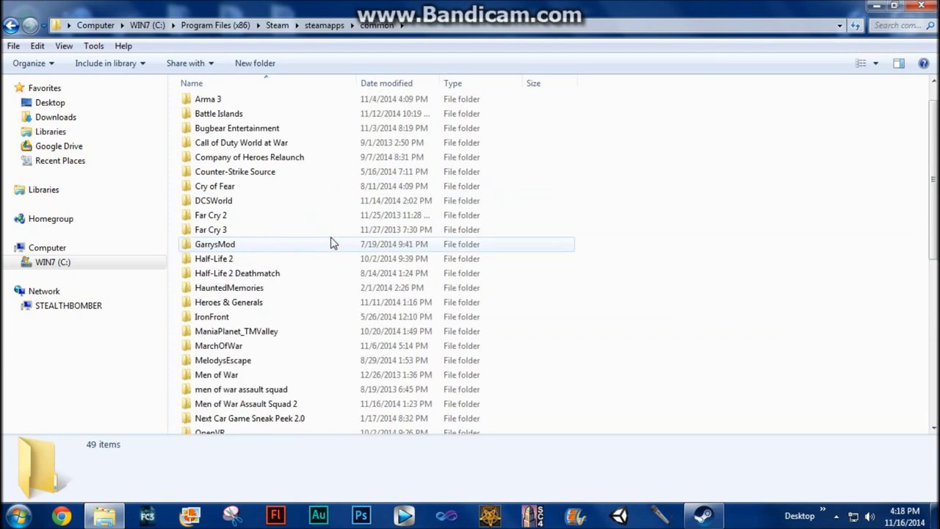
scroll(331, 242, "down", 3)
scroll(330, 242, "down", 4)
scroll(330, 242, "up", 7)
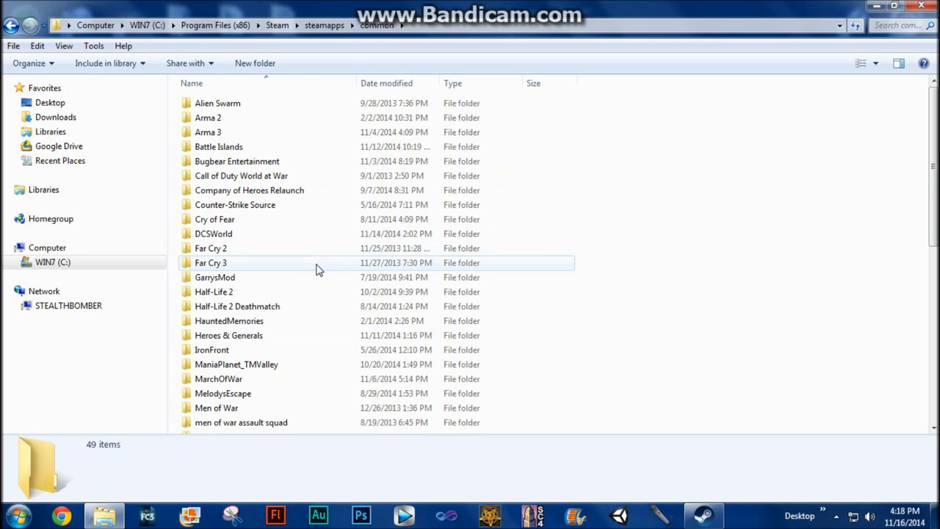
scroll(294, 177, "down", 8)
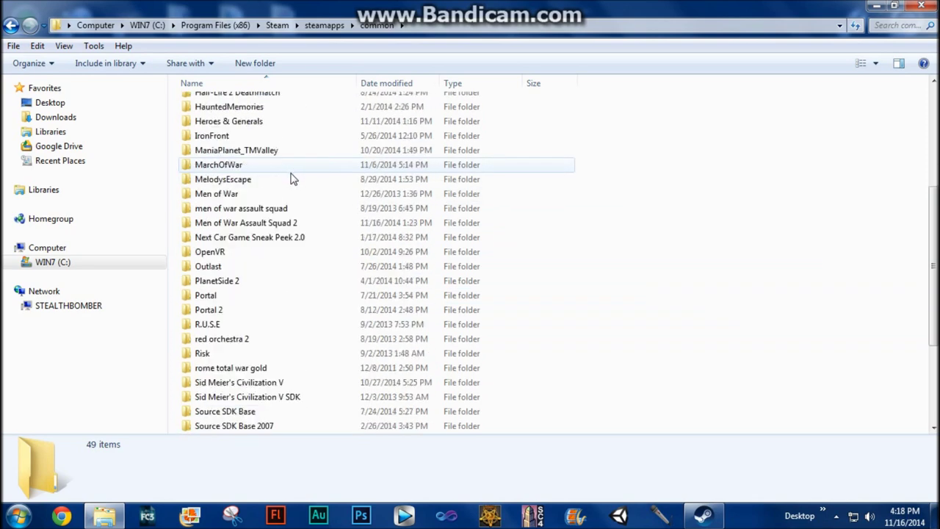
scroll(292, 181, "down", 1)
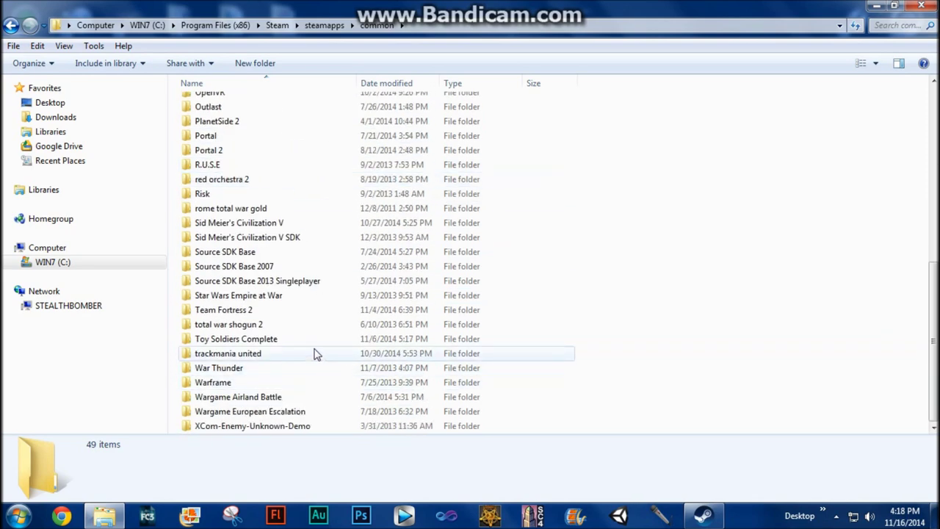
scroll(328, 328, "up", 7)
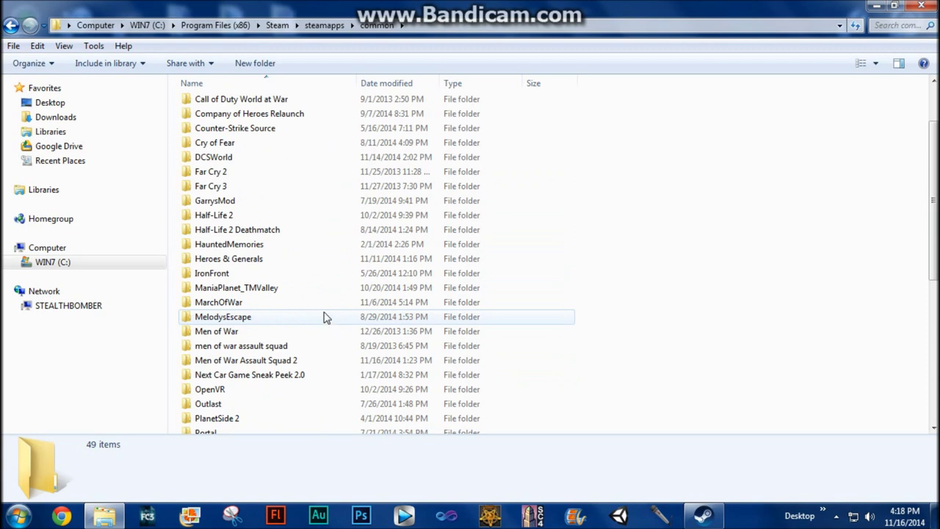
scroll(328, 272, "down", 1)
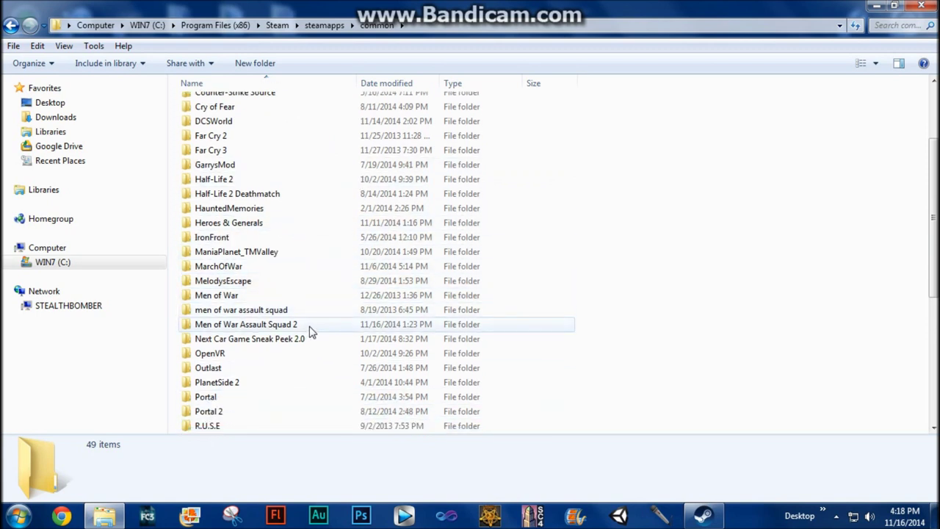
scroll(313, 323, "up", 2)
scroll(314, 317, "down", 6)
scroll(316, 314, "up", 2)
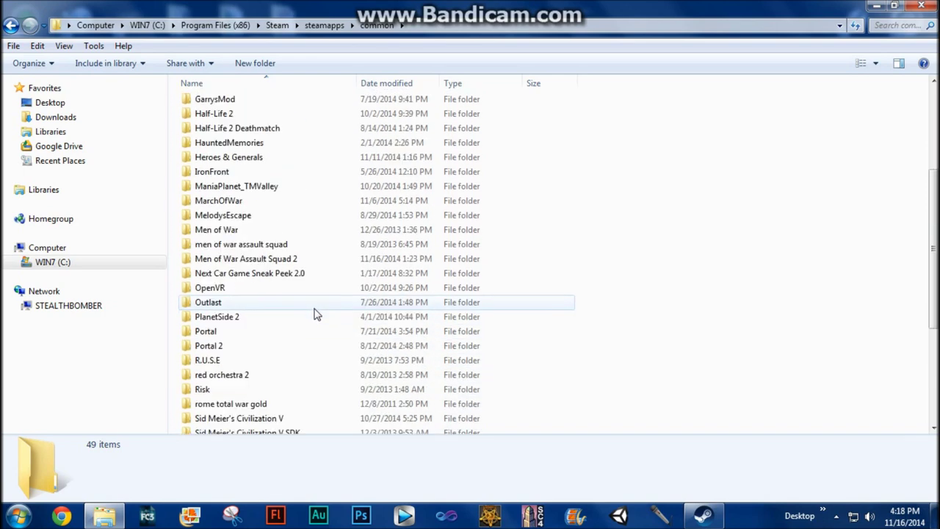
scroll(315, 314, "up", 2)
scroll(315, 309, "down", 3)
scroll(317, 307, "up", 1)
scroll(316, 305, "up", 1)
mouse_move(313, 307)
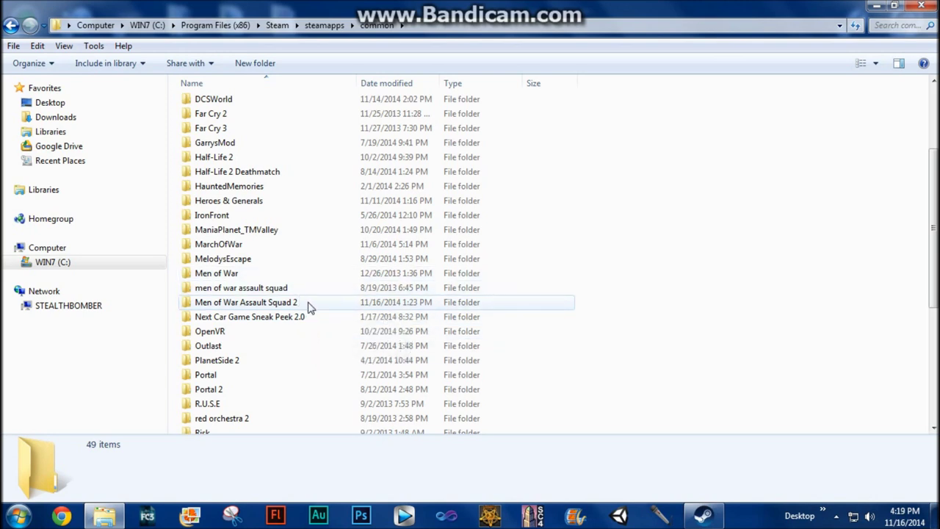
double_click(310, 304)
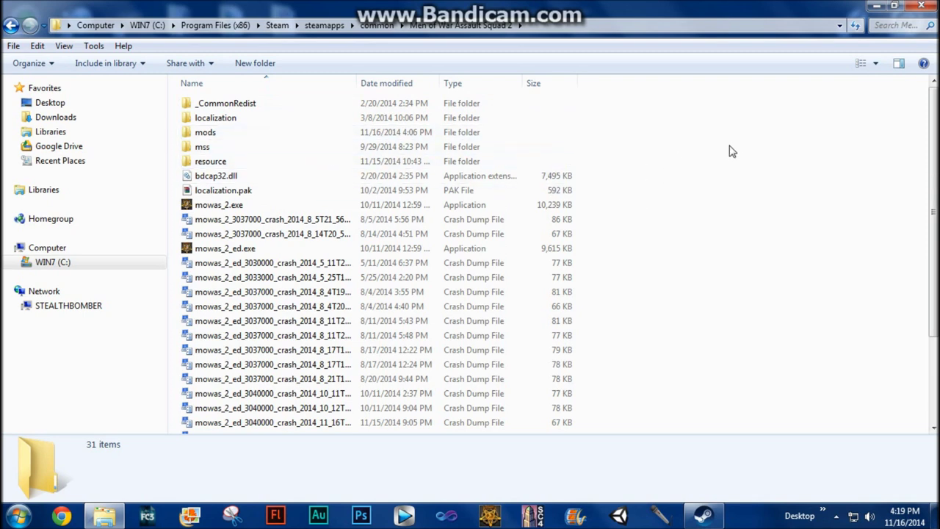
Open the mods folder of Men of War Assault Squad 2.
left_click(258, 138)
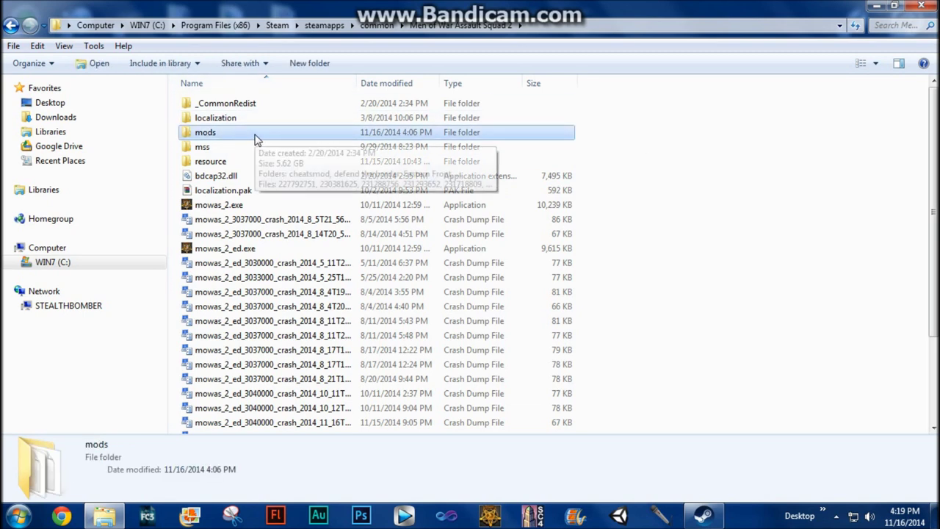
left_click(751, 185)
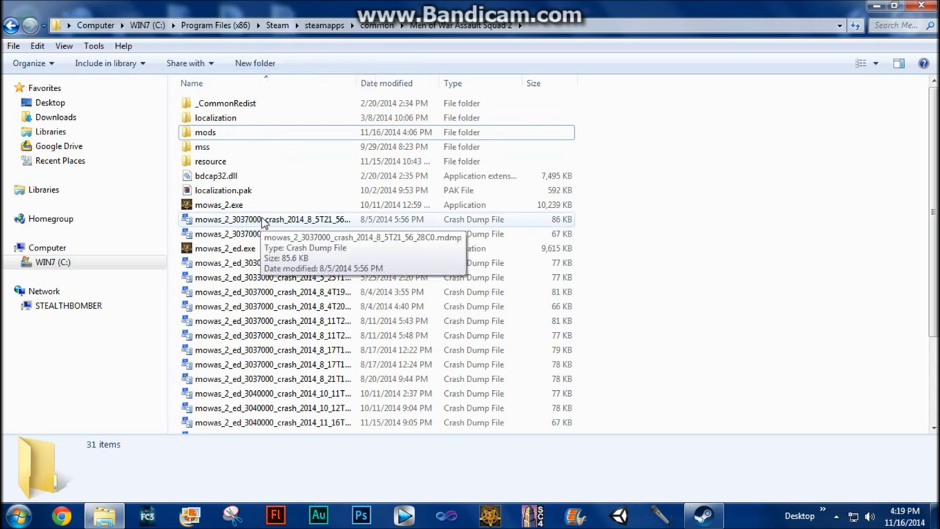
left_click(221, 133)
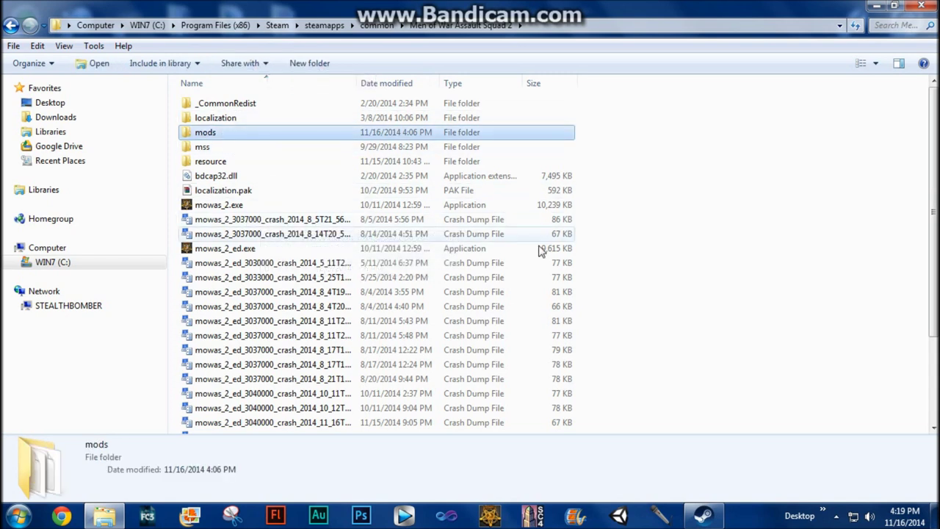
left_click(701, 228)
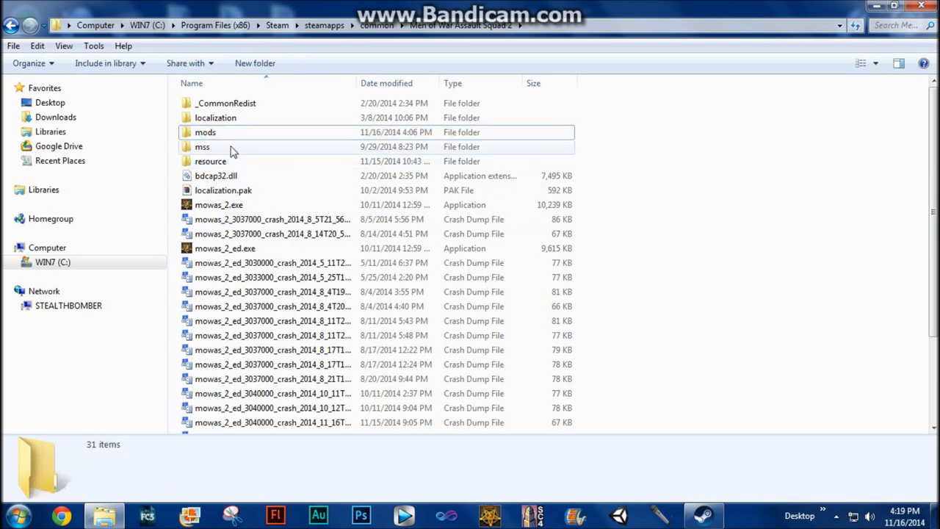
mouse_move(237, 135)
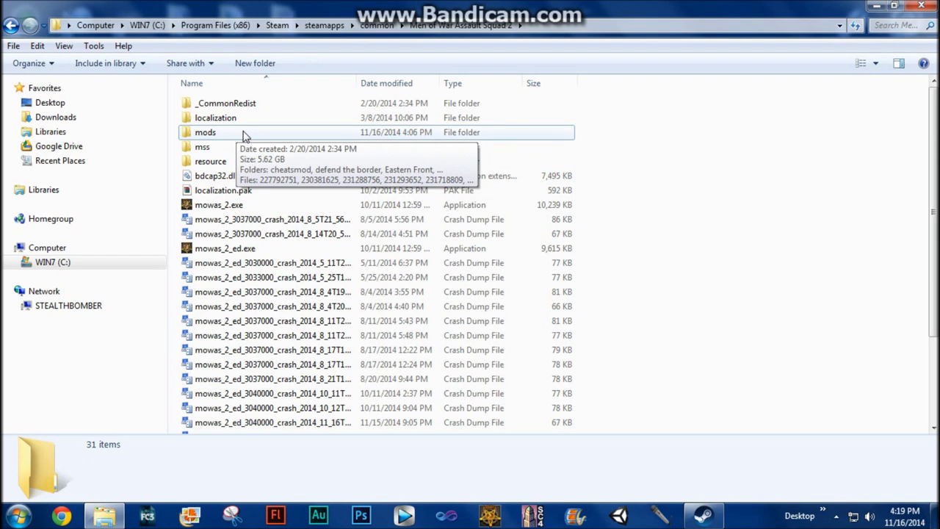
left_click(245, 135)
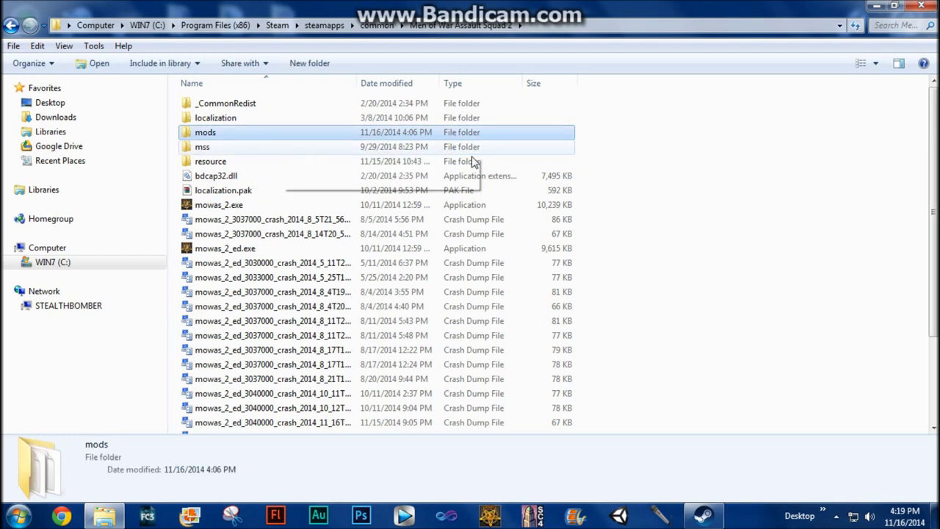
left_click(739, 155)
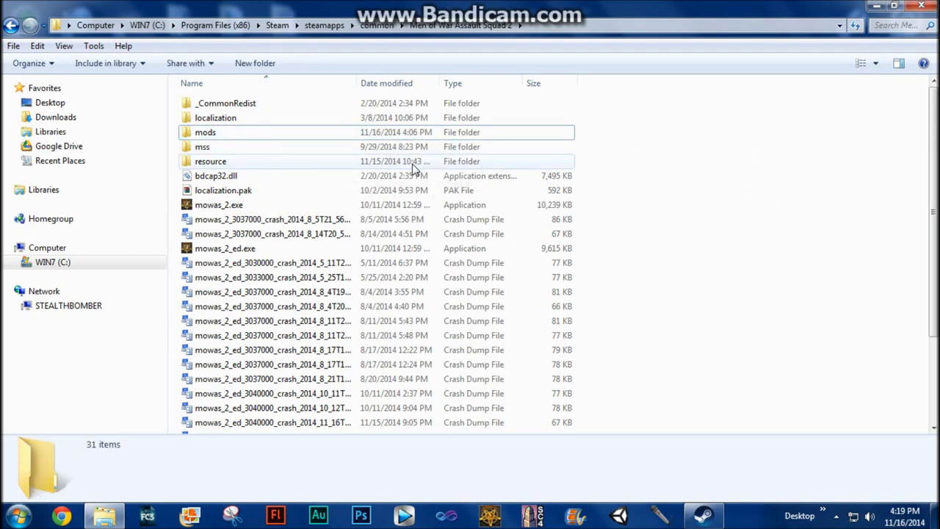
left_click(286, 133)
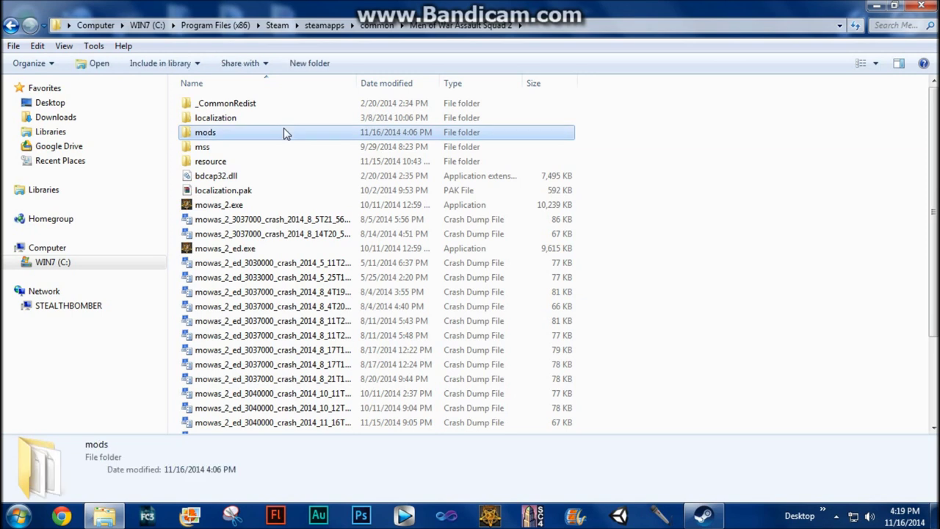
left_click(857, 229)
mouse_move(265, 138)
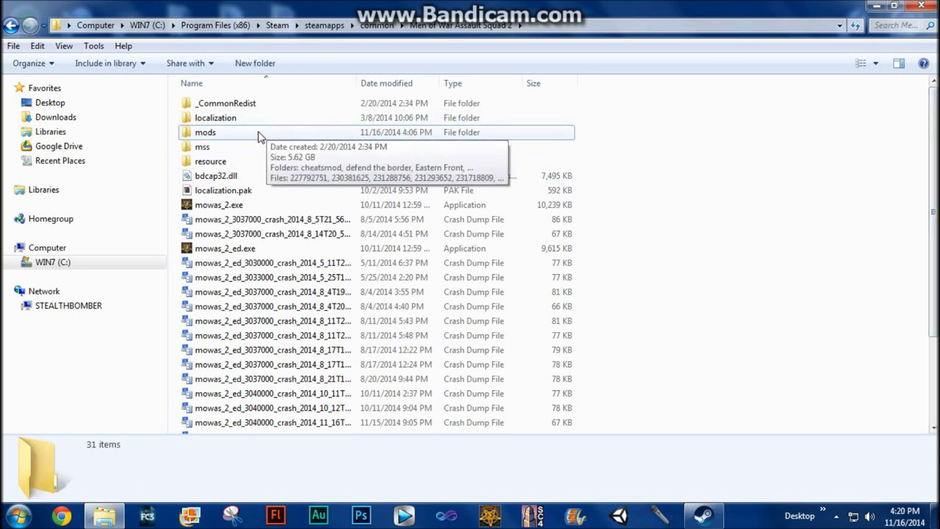
double_click(258, 138)
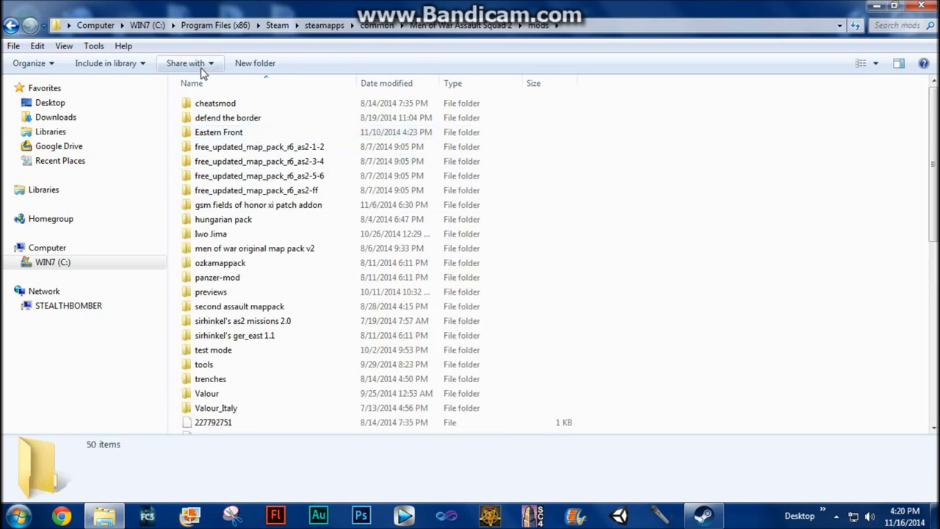
Create a new folder named "multiplayer test" in the mods folder.
left_click(253, 63)
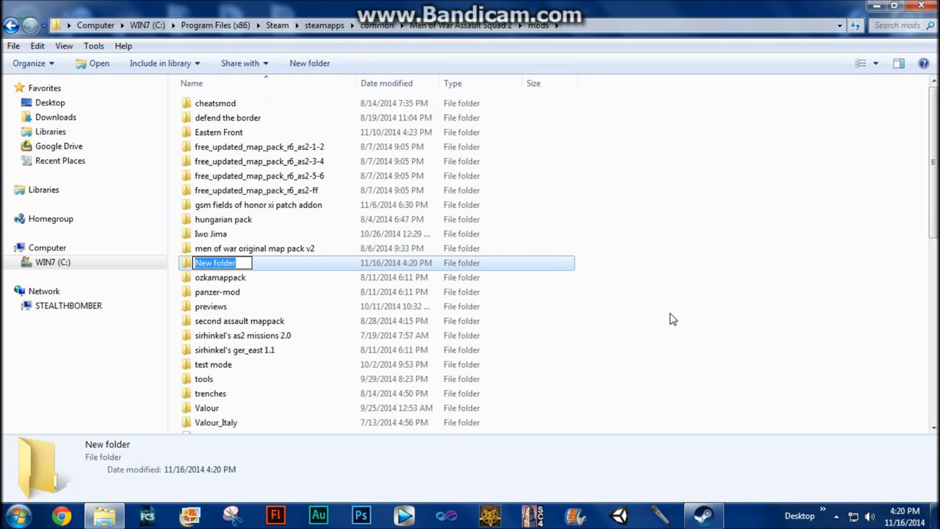
type("multiplayer test")
key("Return")
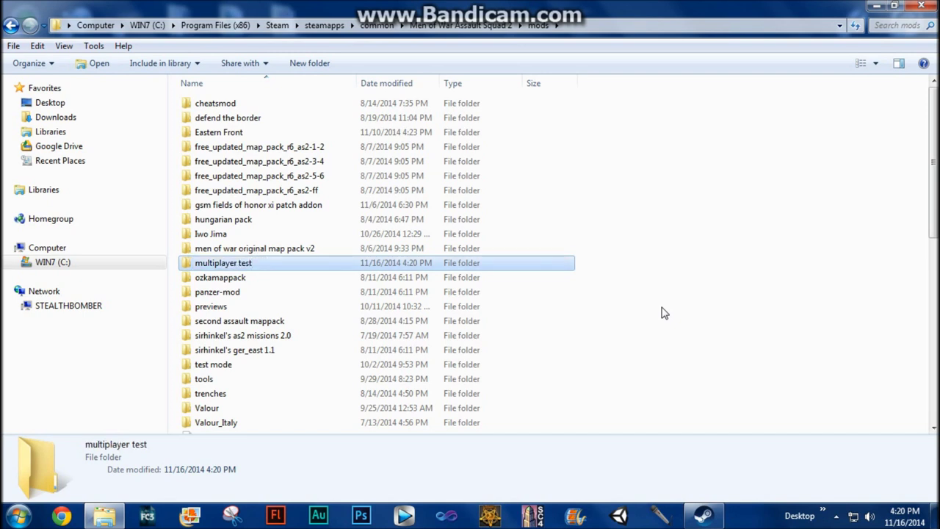
left_click(680, 242)
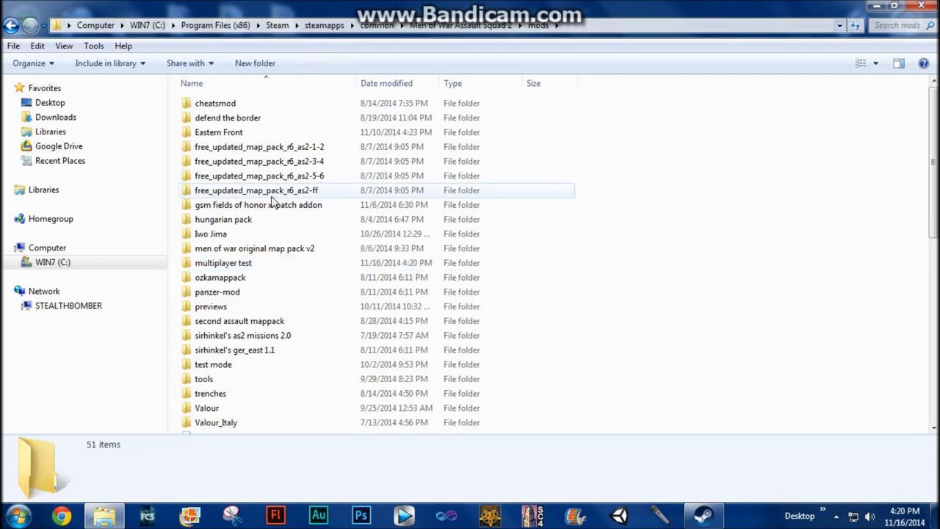
Open the "multiplayer test" folder and create two new folders with default names inside it.
scroll(514, 213, "down", 3)
scroll(602, 213, "up", 3)
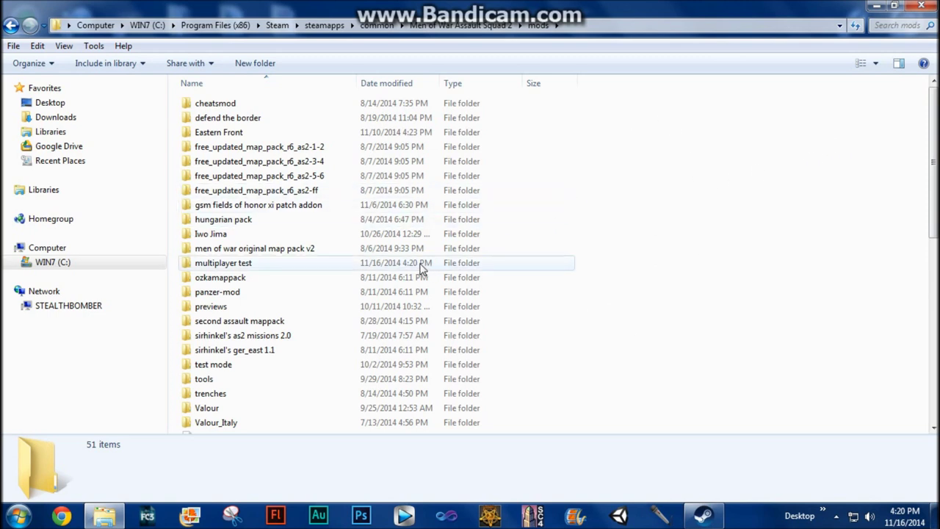
double_click(257, 267)
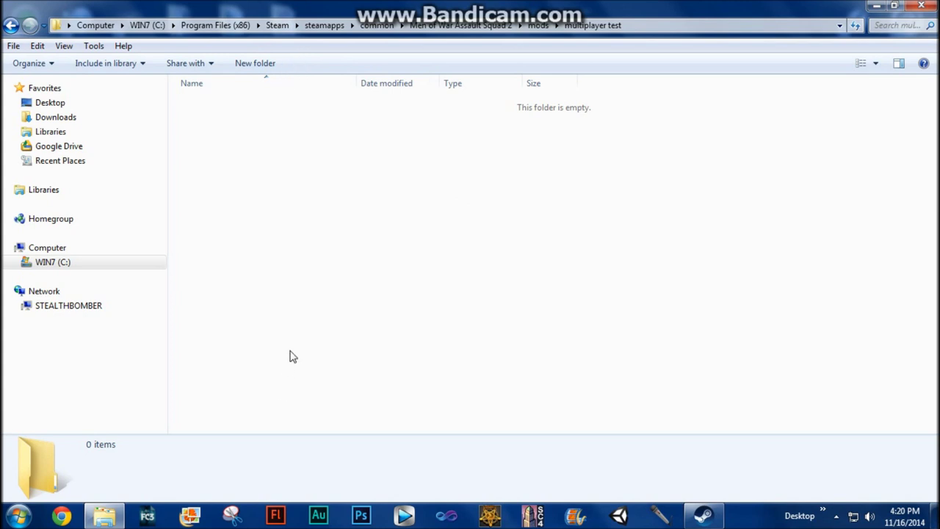
left_click(283, 65)
left_click(328, 64)
left_click(317, 166)
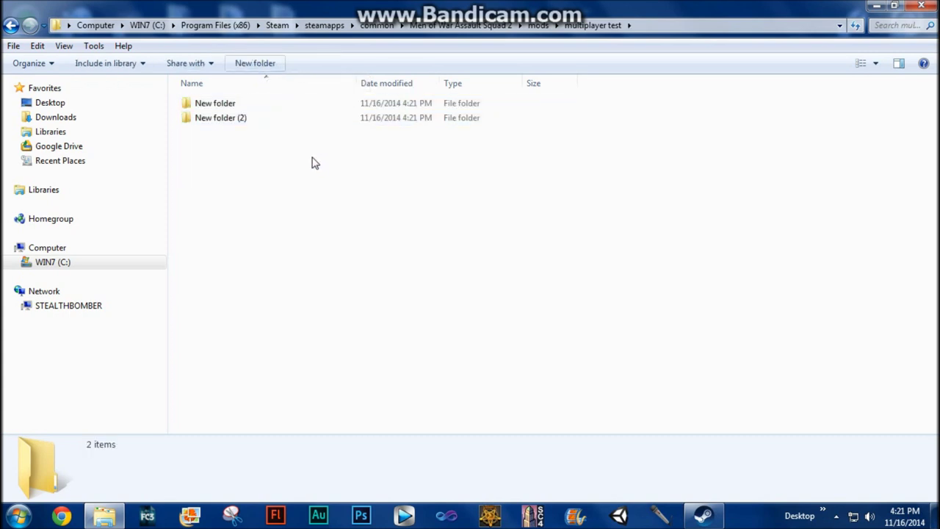
Create a new text document with the default name in the "multiplayer test" folder.
right_click(228, 163)
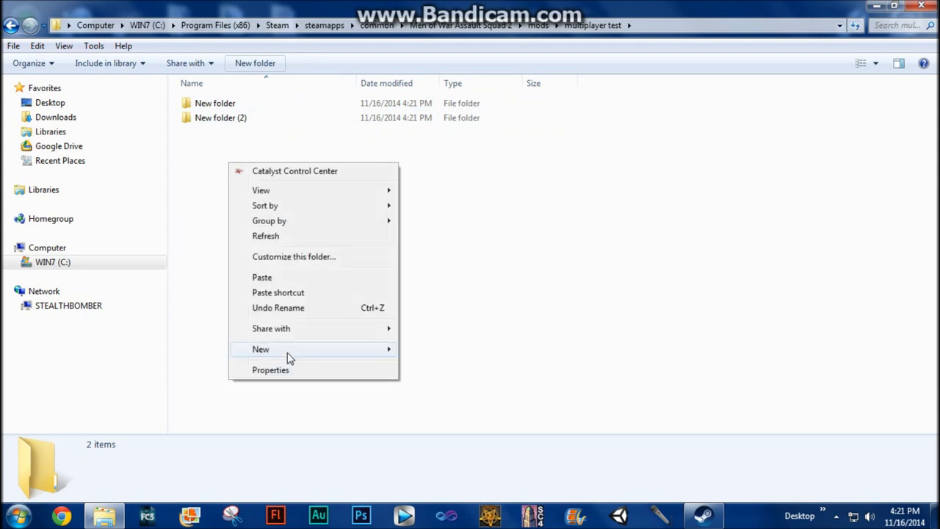
mouse_move(317, 351)
left_click(433, 304)
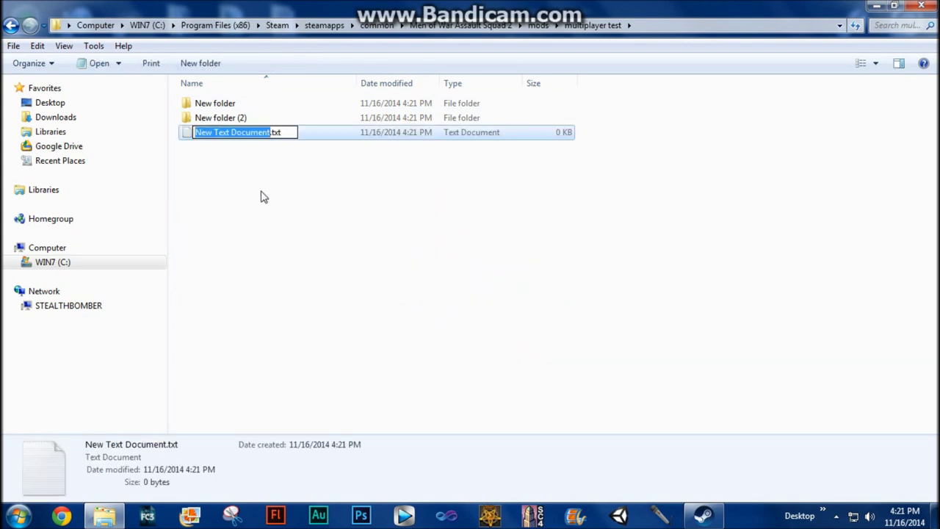
left_click(242, 176)
left_click(232, 139)
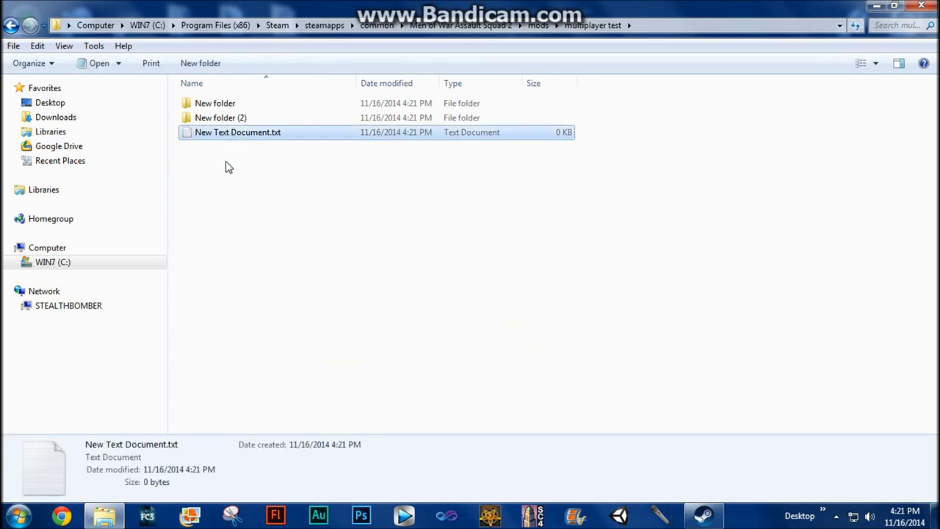
left_click(231, 152)
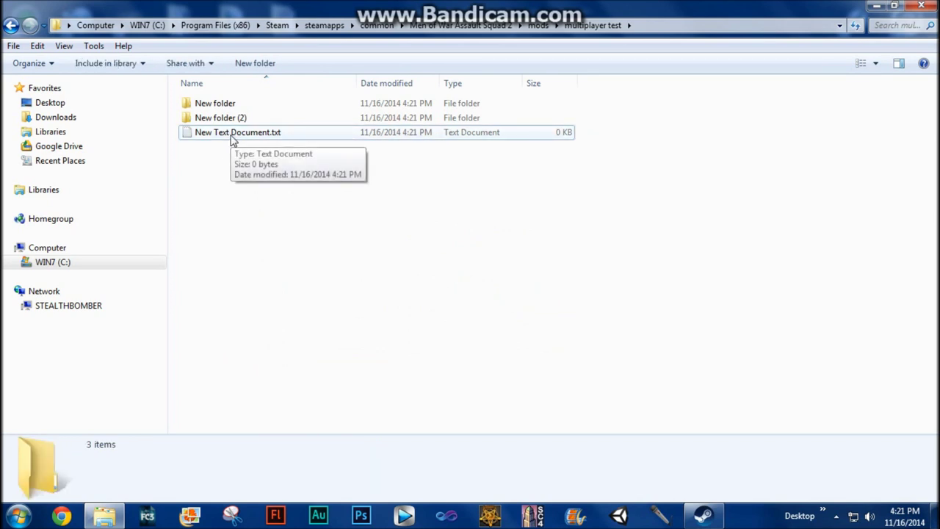
left_click(232, 135)
left_click(248, 219)
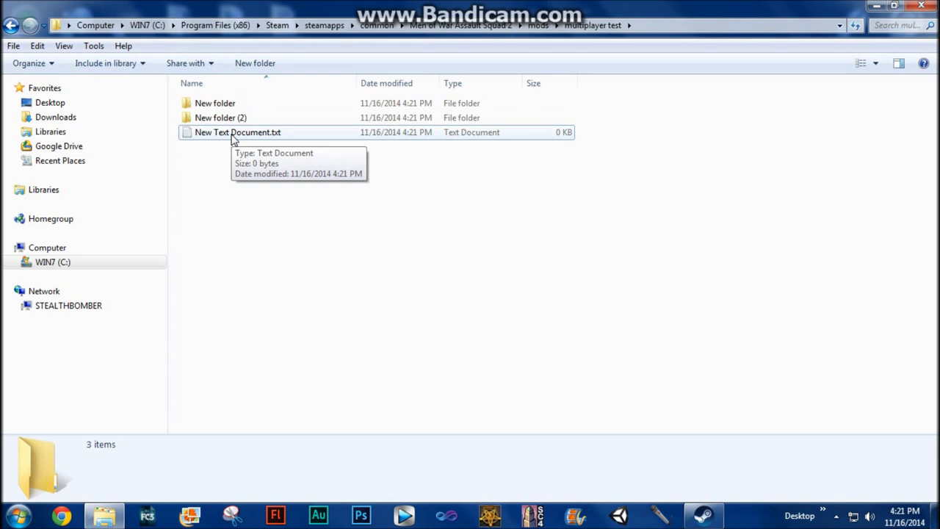
Open New Text Document.txt and write a {mod } block with several blank lines between its curly braces.
double_click(233, 139)
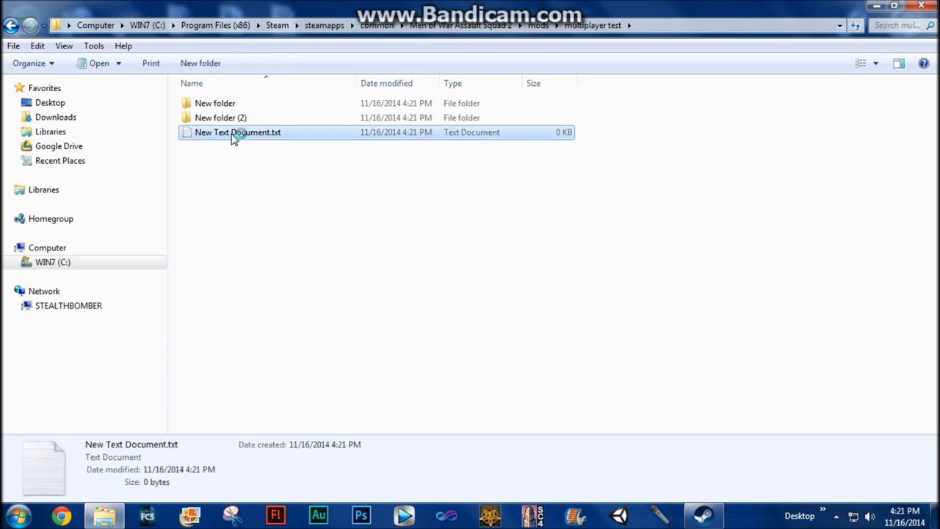
left_click_drag(495, 218, 424, 160)
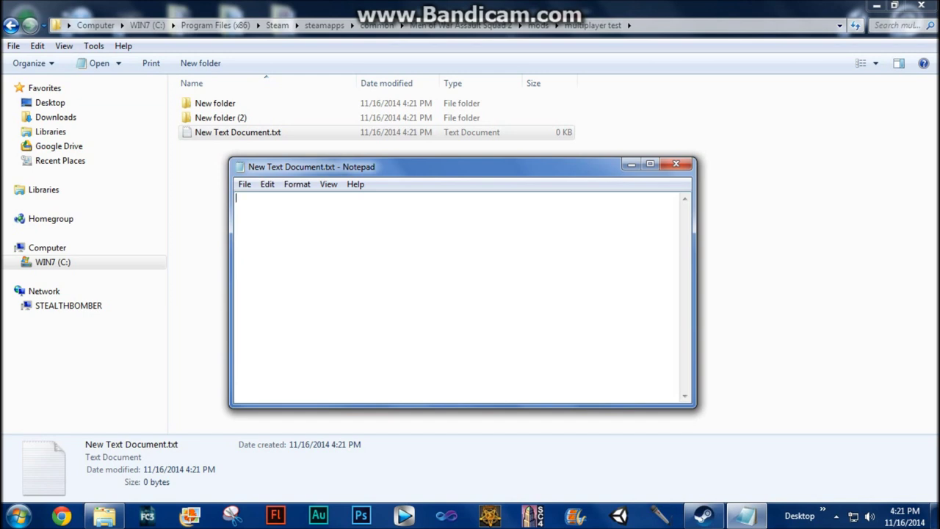
type("{}")
key("Left")
key("Return")
key("Return")
key("Return")
Add an indented line {name "multiplayer test"} inside the mod block.
key("Return")
key("Return")
key("Up")
key("Up")
key("Up")
key("Up")
key("Up")
key("Up")
key("Right")
type("mod")
key("Return")
key("Return")
key("Tab")
type("{}")
key("Left")
type("name")
type("\"\"")
type("multip")
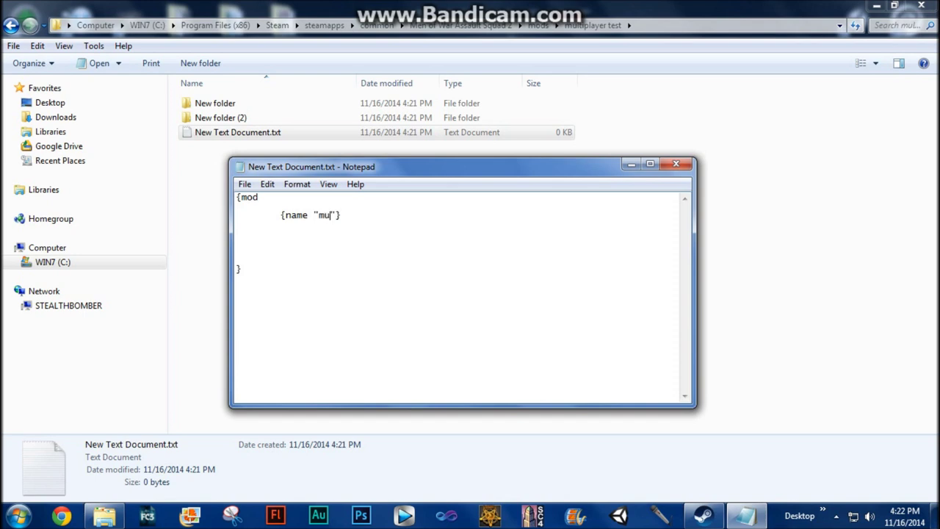
type("layer test")
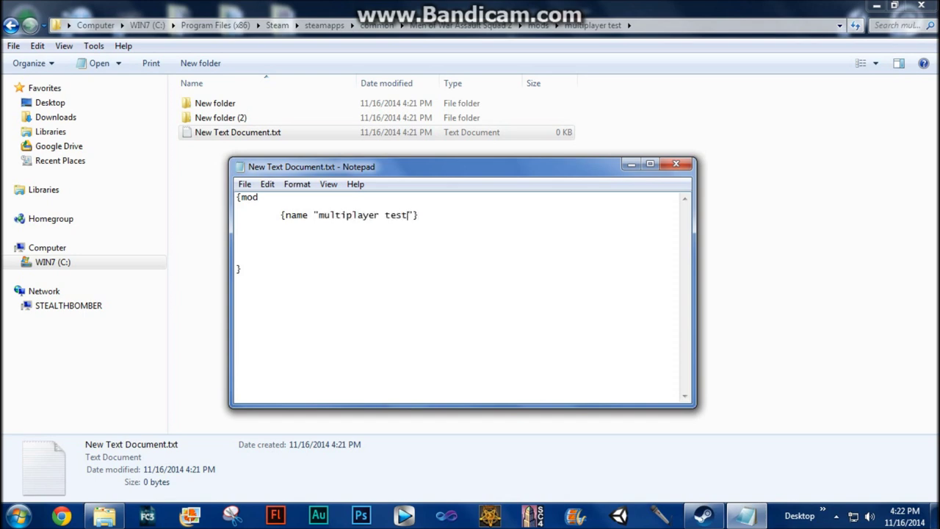
key("Right")
key("Right")
Add an indented line {desc "This is our first mulitplayer mod."} below the name line.
left_click(236, 224)
left_click(236, 233)
key("Tab")
type("{}")
type("desc")
type(" \"\"")
key("Left")
type("This is our first ")
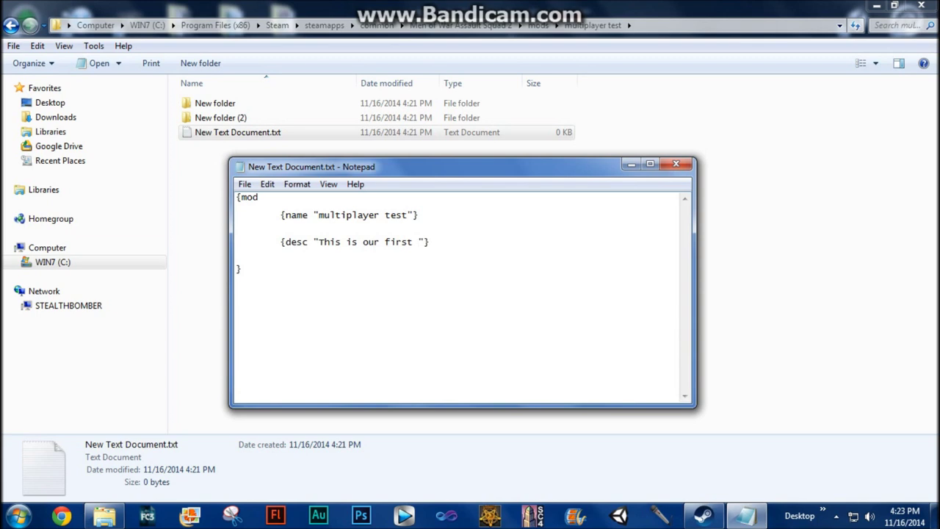
type("mulitplayer mod.")
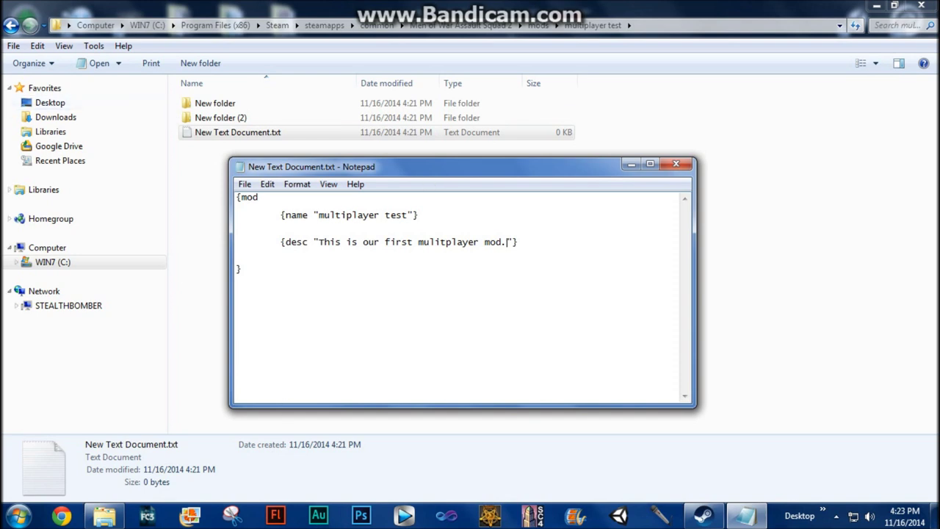
left_click(346, 243)
Save the text as a new file named mod.info in the "multiplayer test" folder and close Notepad.
left_click(245, 185)
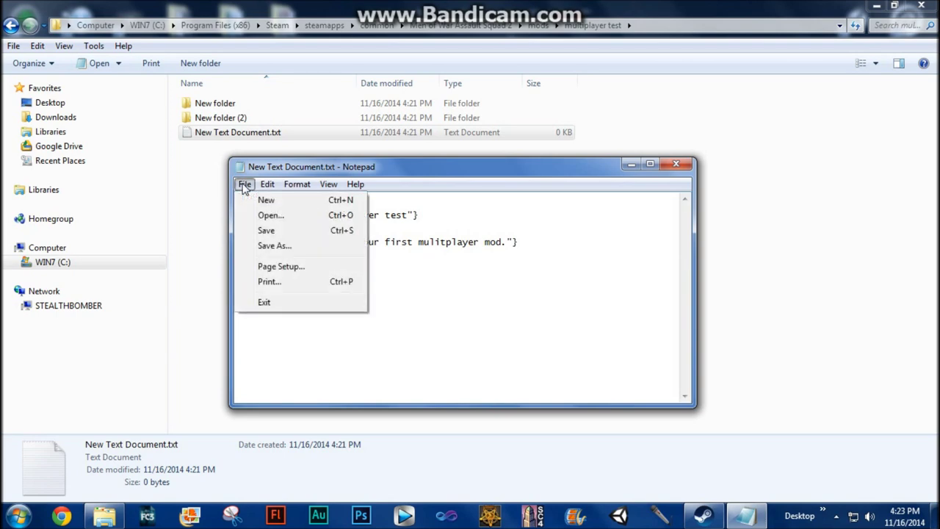
left_click(289, 248)
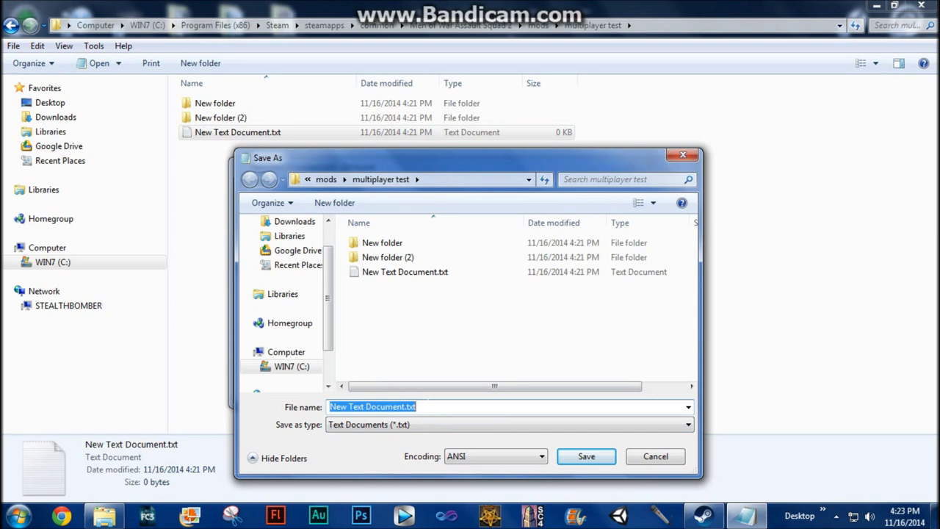
type("mod.info")
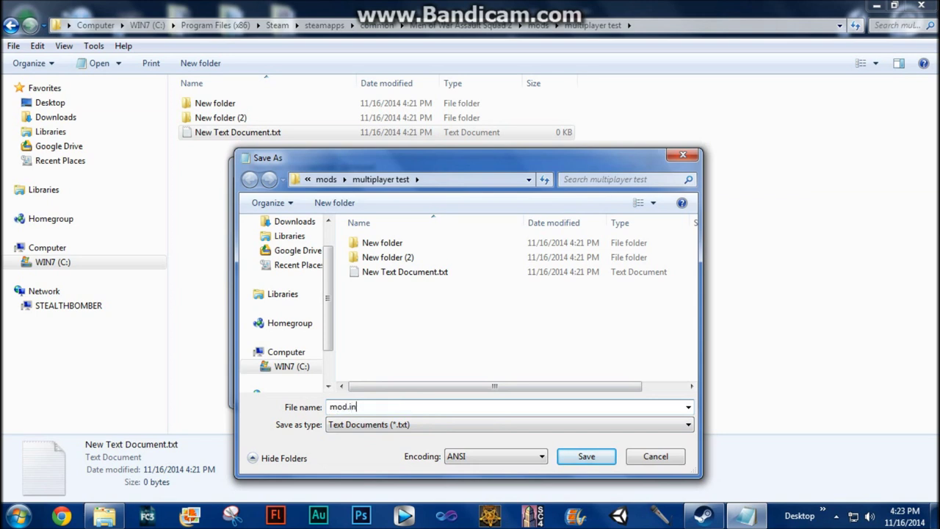
left_click_drag(345, 407, 313, 412)
left_click(365, 407)
left_click(585, 456)
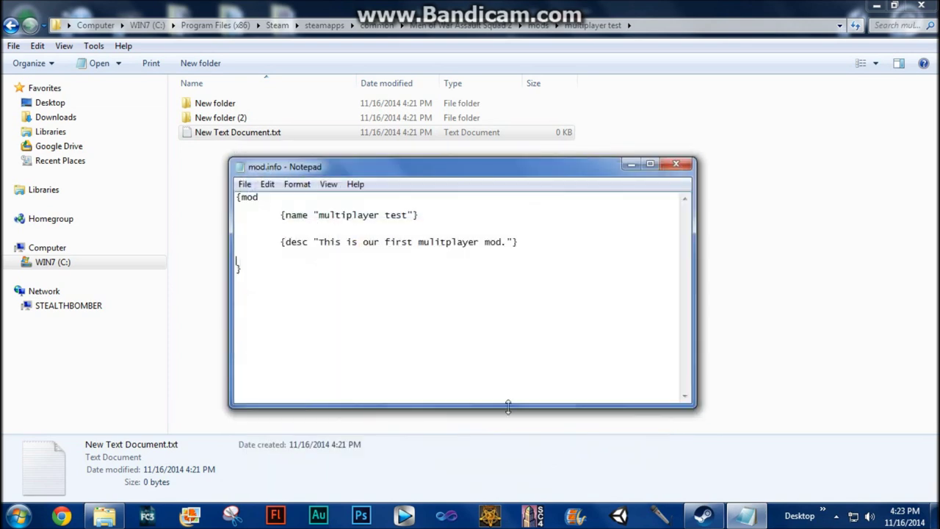
left_click(675, 164)
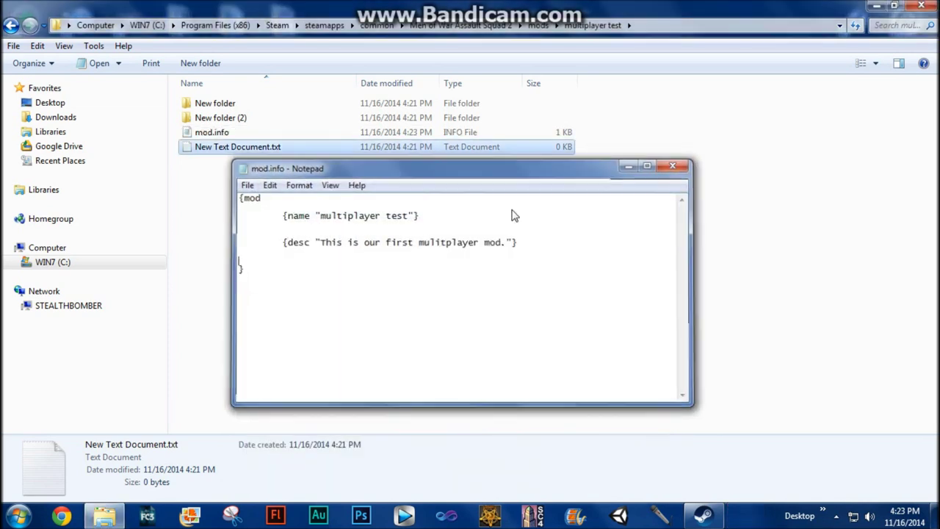
Delete the empty New Text Document.txt from the mod folder.
left_click(220, 147)
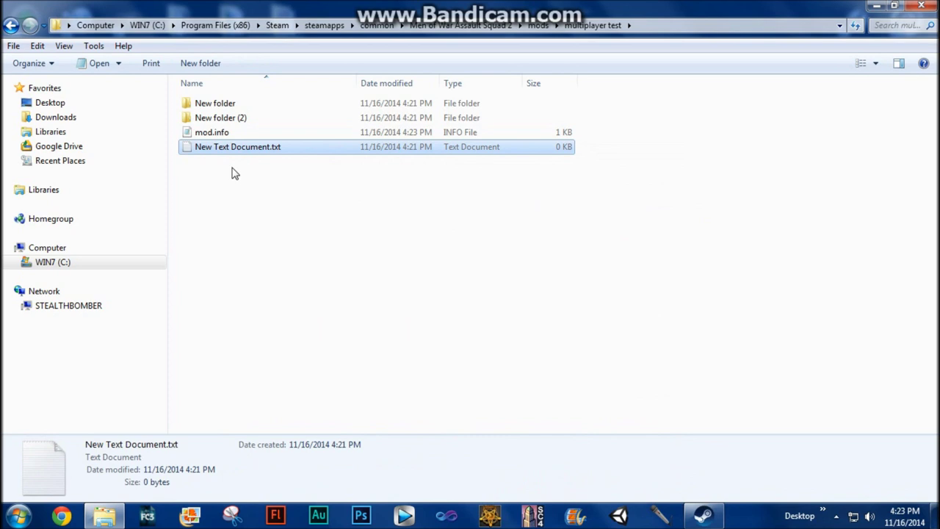
key("Delete")
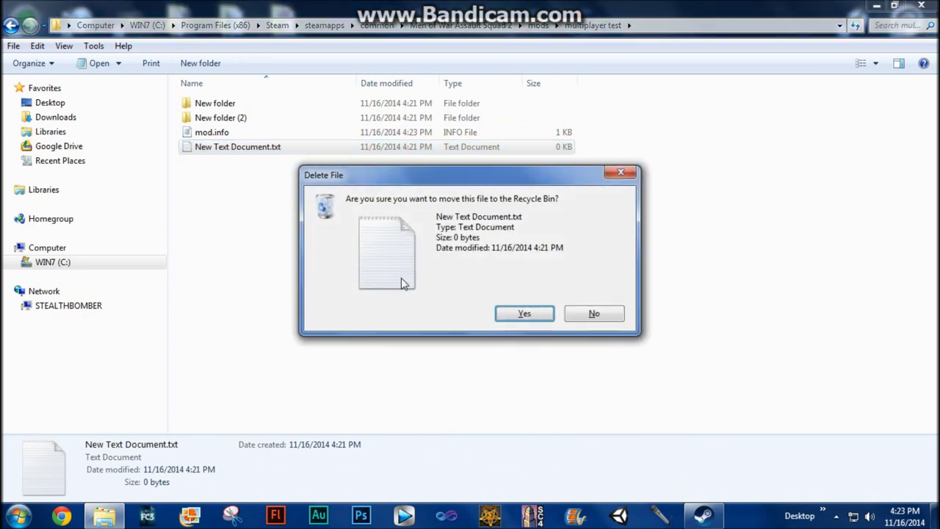
left_click(534, 322)
Examine the mod.info file's type, open it to check its contents, and close it again.
left_click(227, 136)
left_click(237, 153)
left_click(220, 137)
left_click(237, 184)
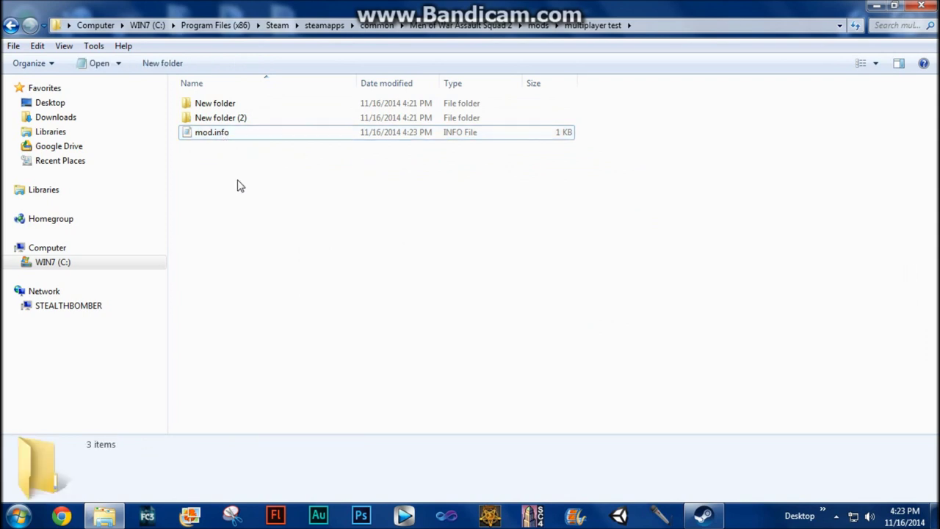
left_click(467, 136)
left_click(185, 184)
left_click(184, 134)
left_click(198, 155)
left_click(184, 138)
left_click(225, 207)
double_click(220, 138)
left_click_drag(242, 279, 237, 197)
left_click(237, 197)
left_click(676, 164)
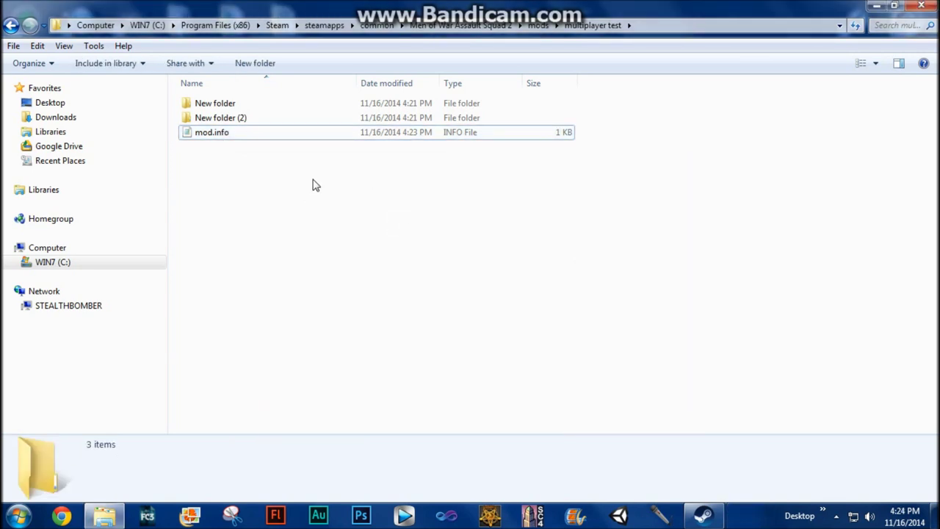
Restore the folder window to a smaller size and rename the first new folder as "localization".
left_click(235, 105)
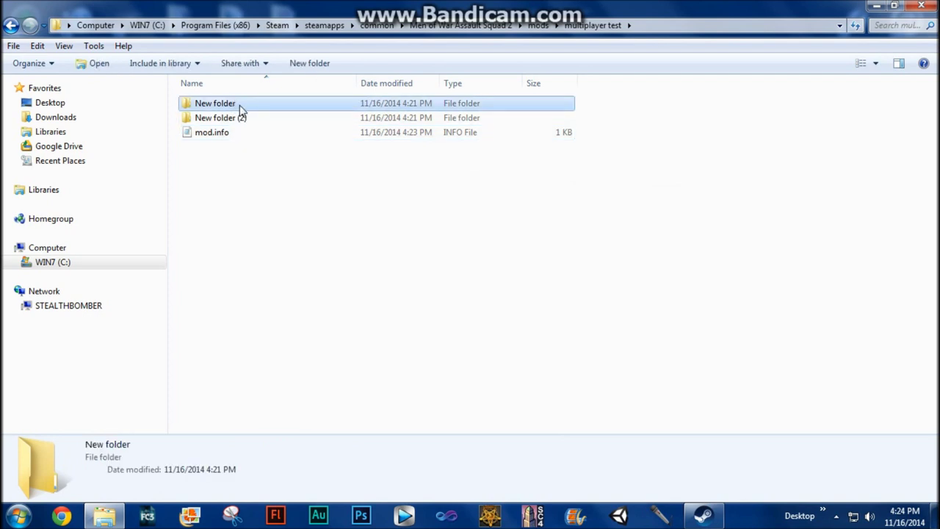
left_click(893, 5)
left_click_drag(504, 155, 485, 83)
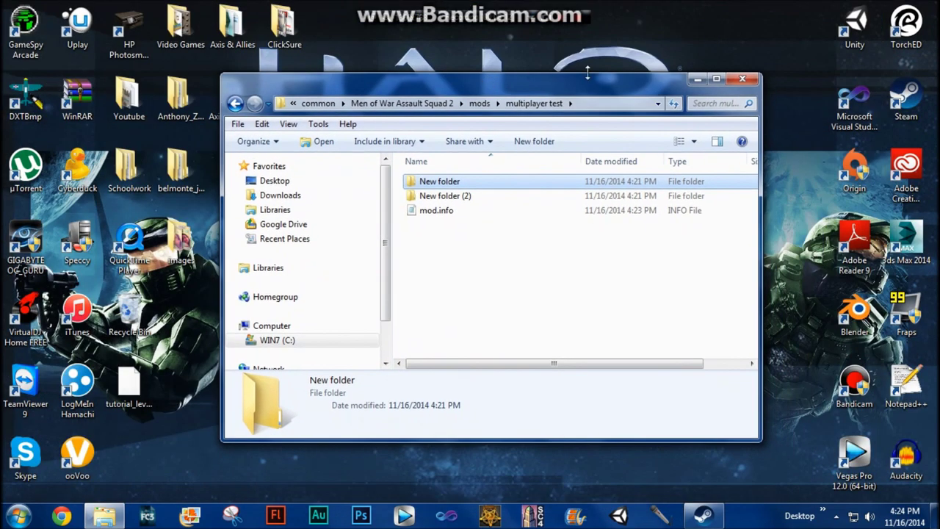
right_click(437, 184)
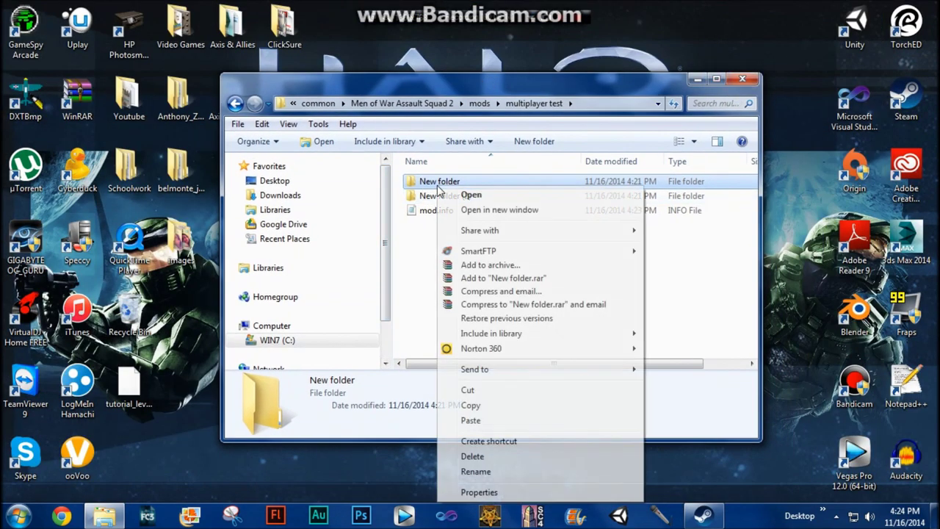
left_click(481, 471)
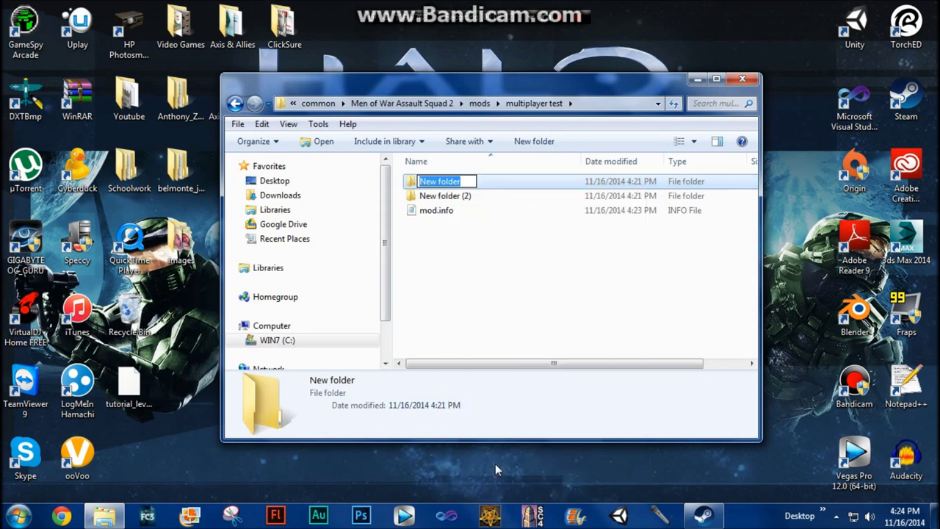
type("lo")
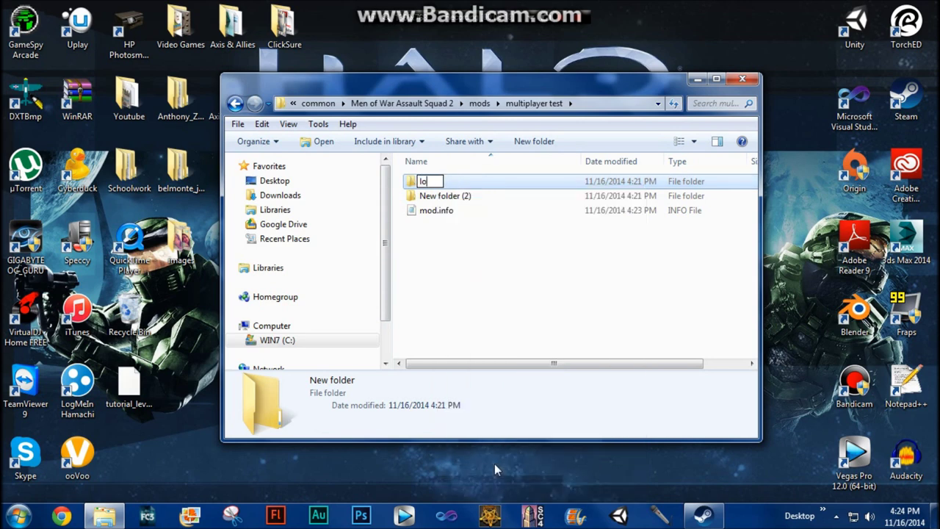
type("calization")
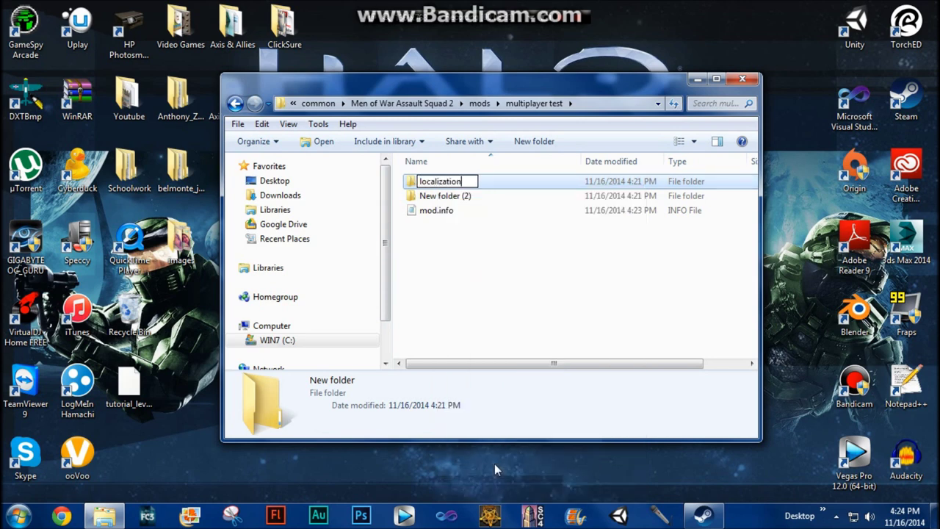
key("Return")
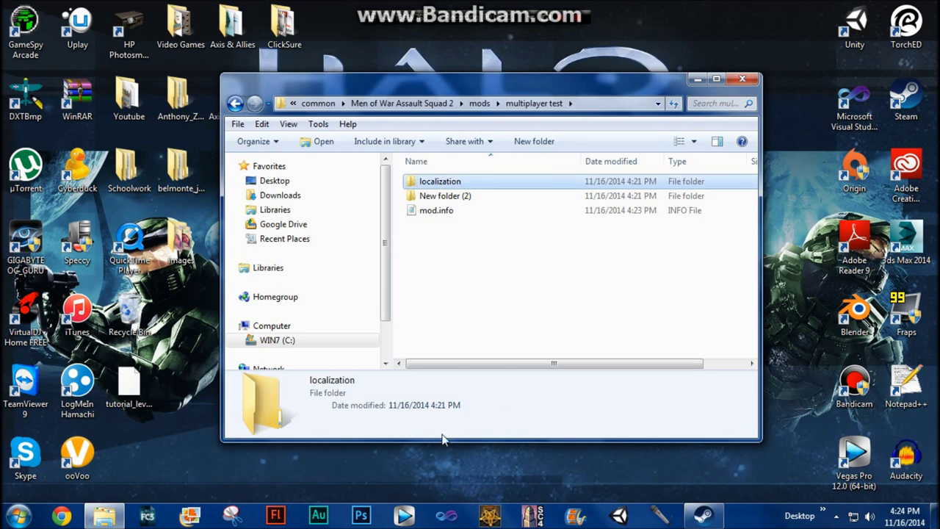
left_click(516, 257)
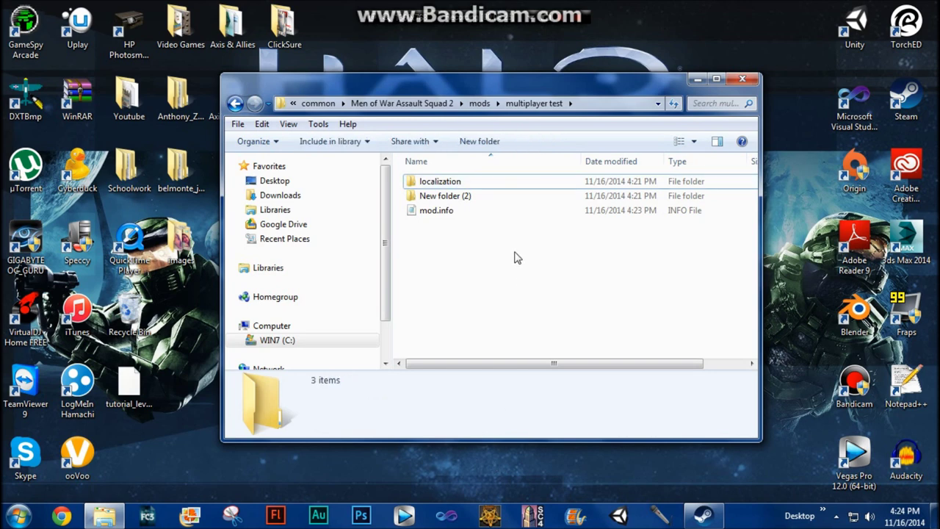
Rename the folder "New folder (2)" in the multiplayer test mod folder as "resource".
left_click(488, 201)
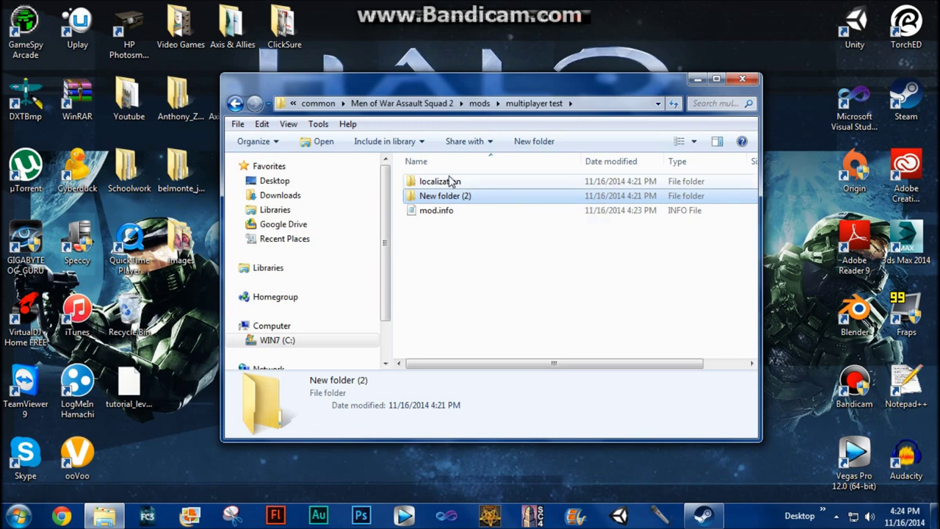
left_click(451, 182)
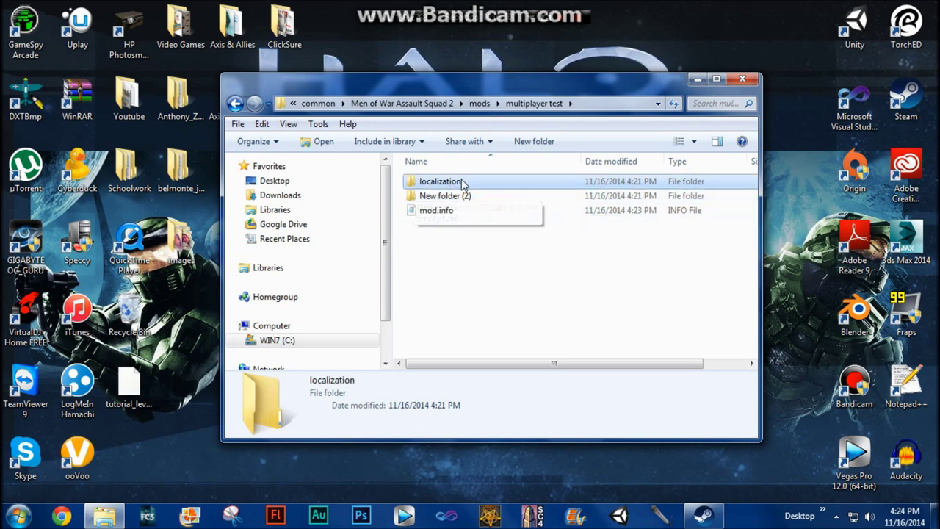
left_click(482, 197)
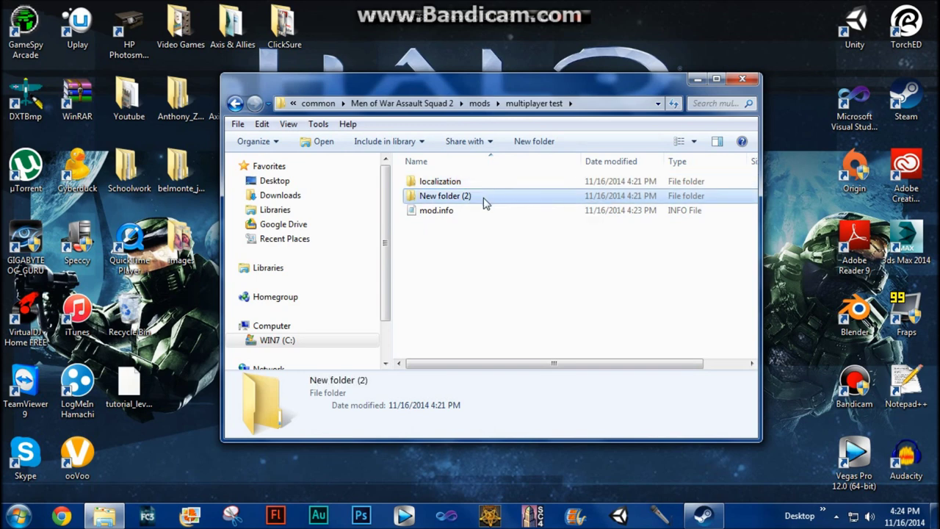
right_click(482, 198)
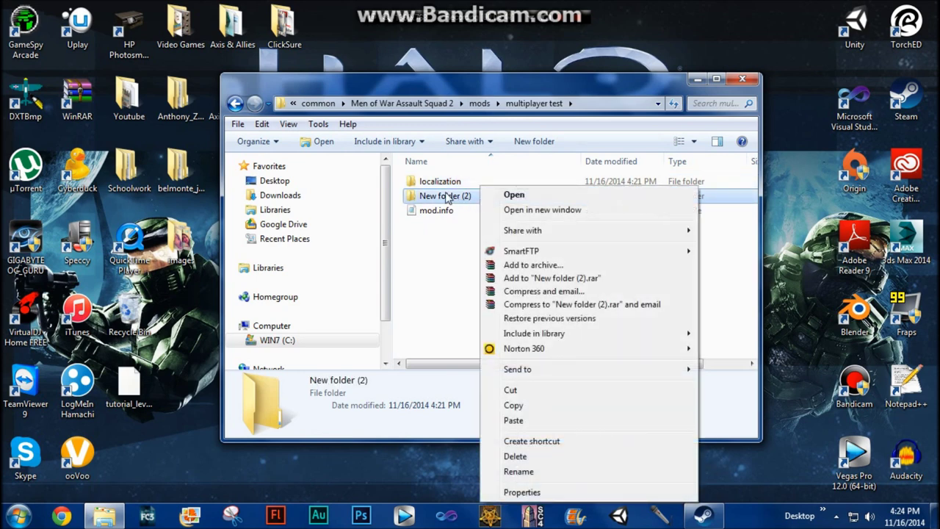
left_click(517, 472)
type("re")
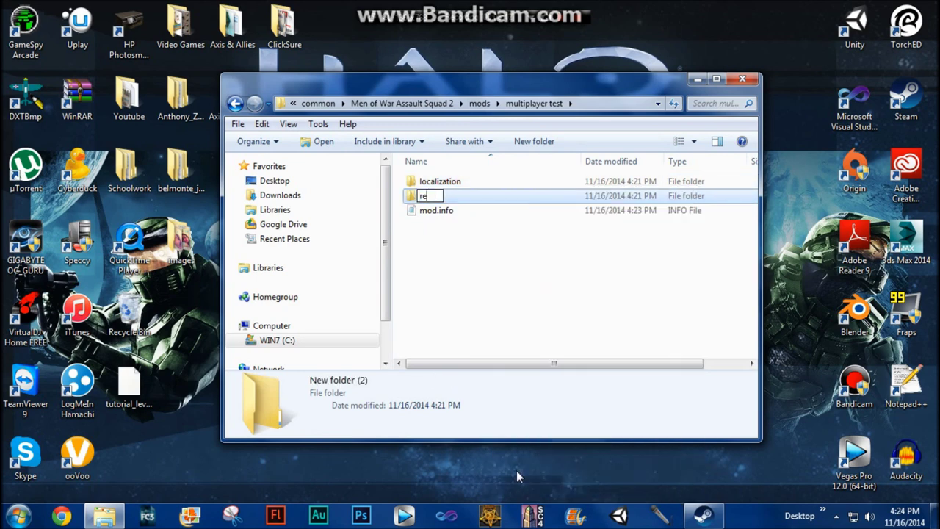
type("source")
key("Return")
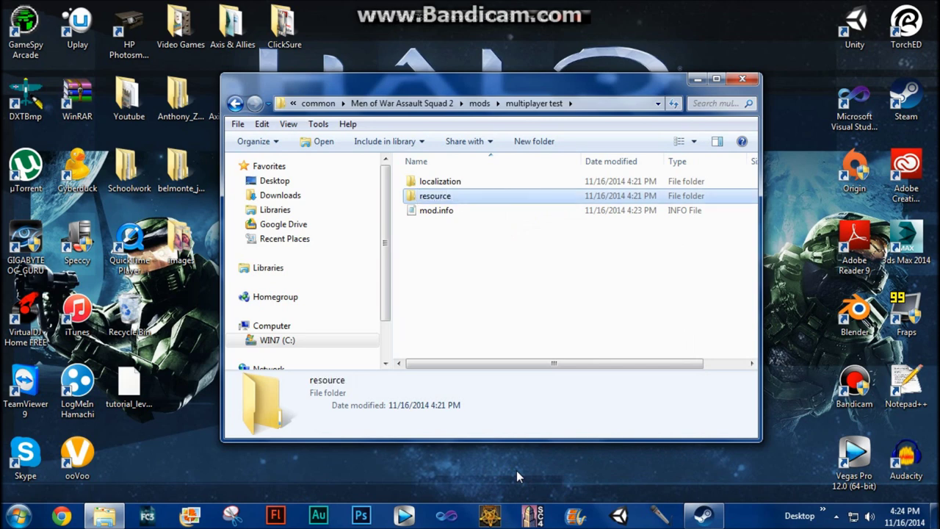
left_click(432, 265)
left_click(448, 184)
left_click(449, 197)
left_click(452, 317)
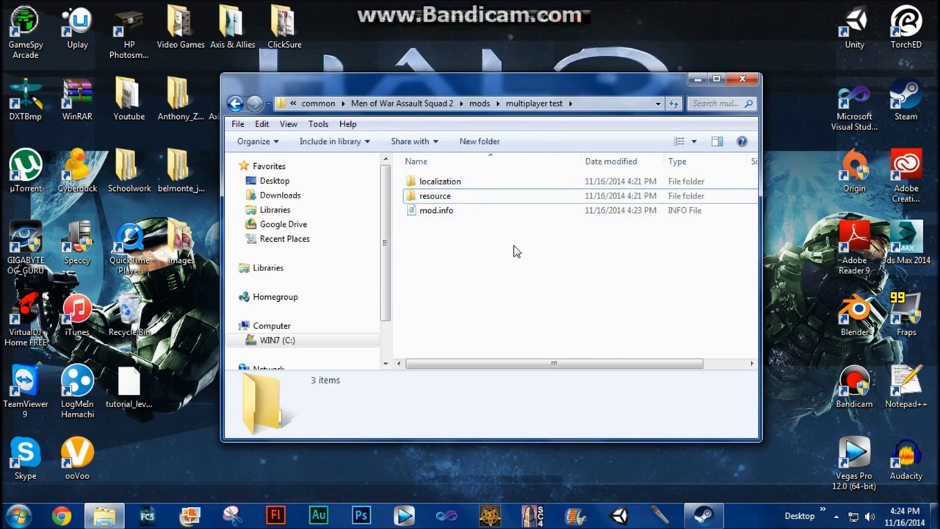
left_click(478, 198)
left_click(471, 246)
left_click(436, 211)
left_click(474, 249)
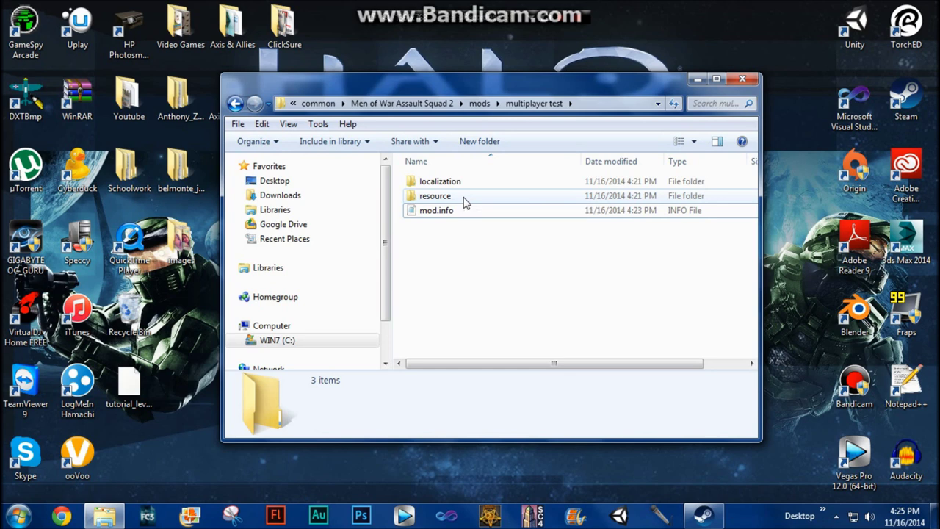
Create a new folder named "map" inside the resource folder.
double_click(463, 203)
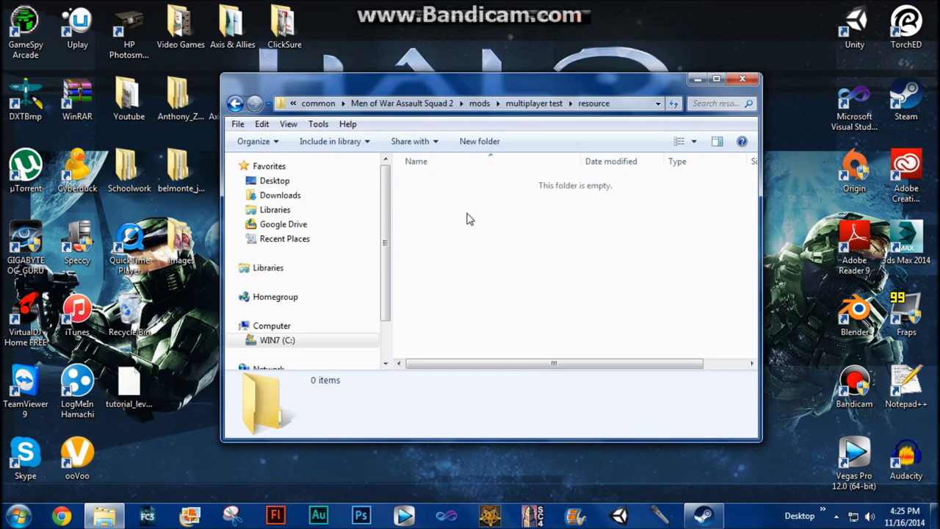
left_click(474, 141)
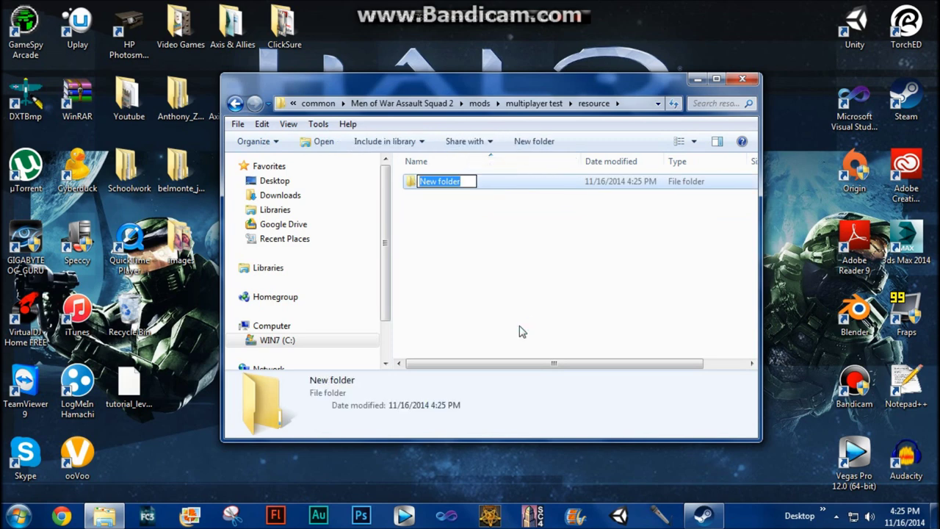
type("ap")
key("BackSpace")
key("BackSpace")
type("map")
key("Return")
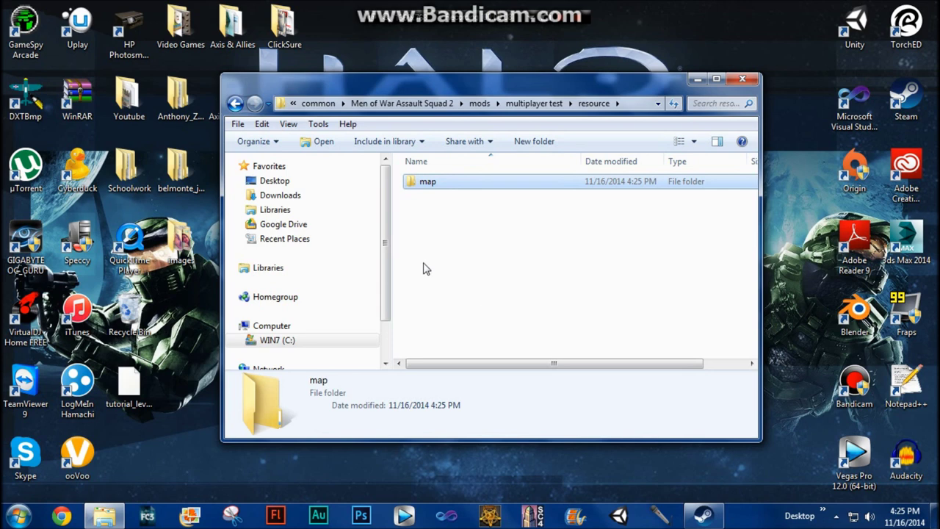
left_click(541, 264)
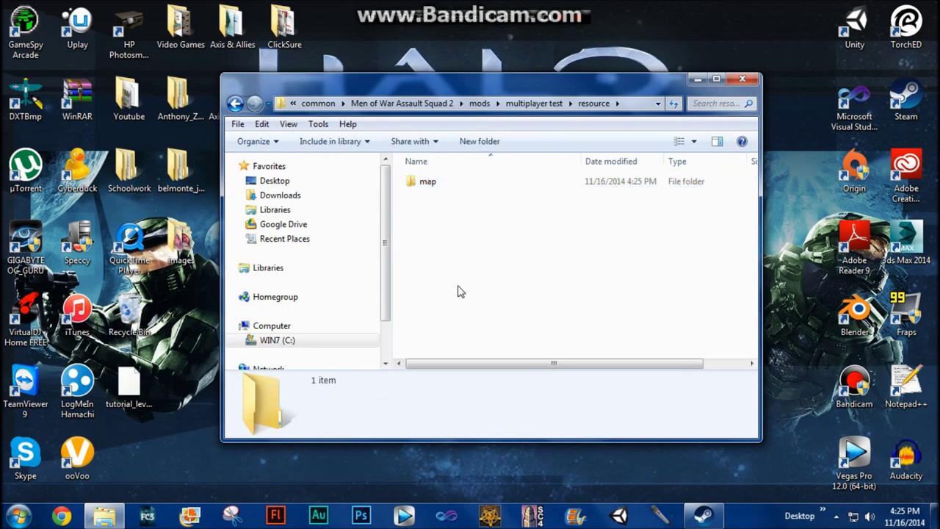
Create a new folder named "multi" inside the map folder and open it.
double_click(456, 183)
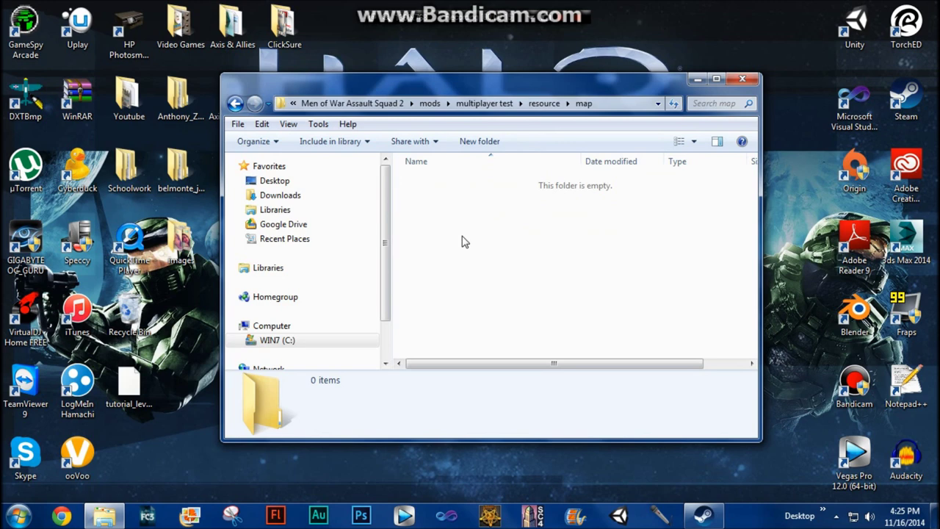
left_click(480, 141)
type("mu")
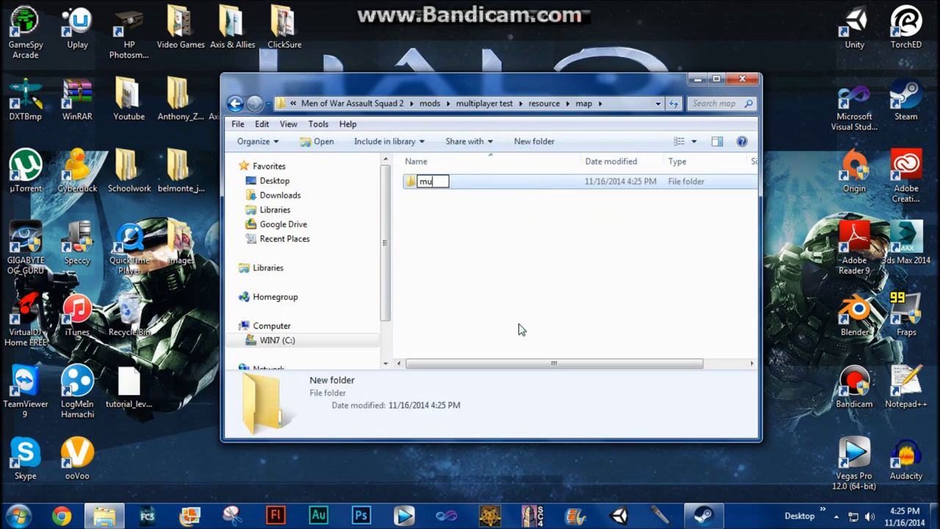
type("lti")
key("Return")
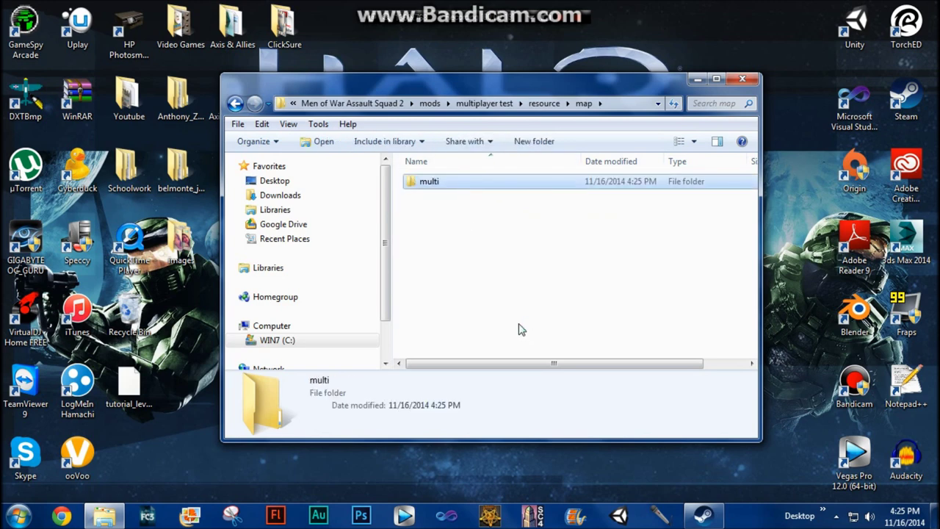
left_click(510, 327)
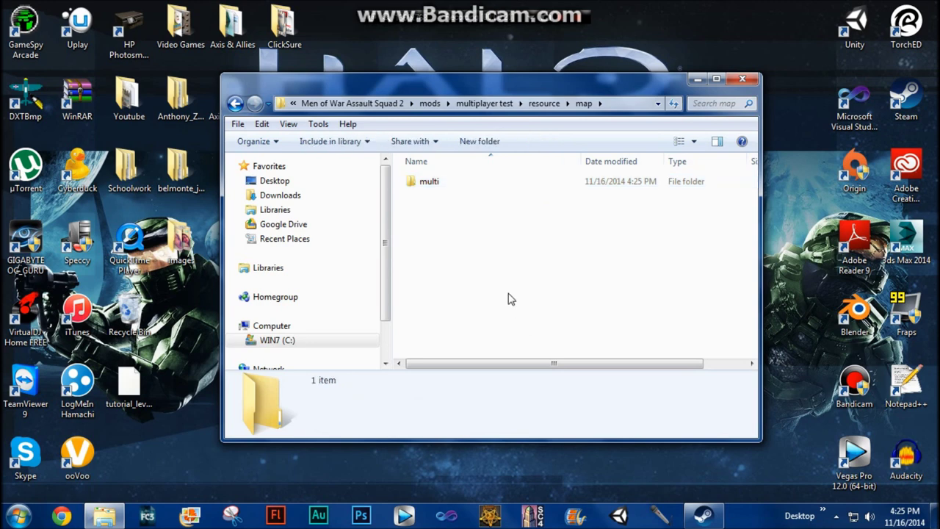
double_click(478, 187)
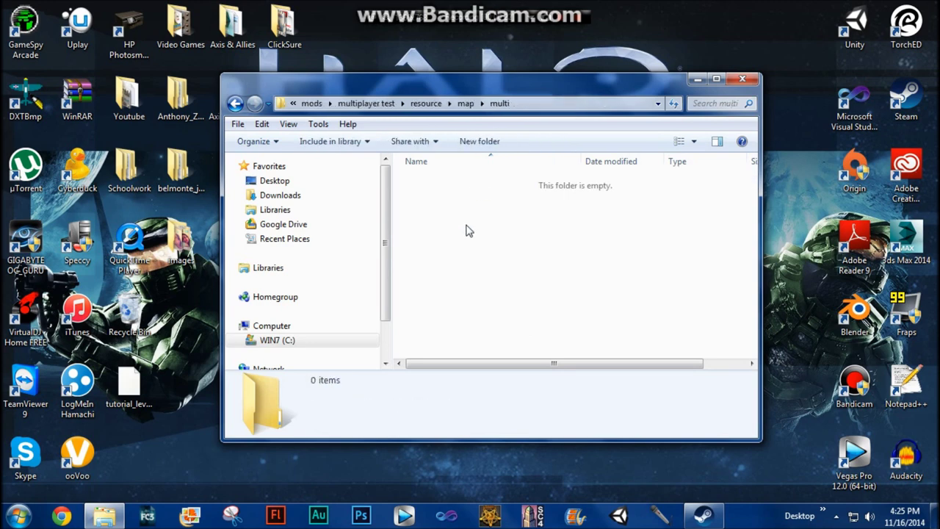
left_click_drag(438, 82, 415, 72)
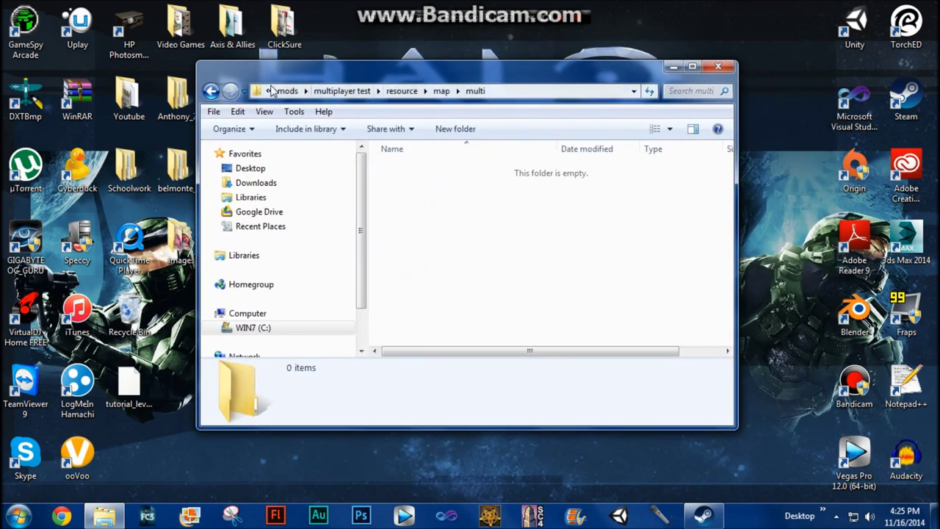
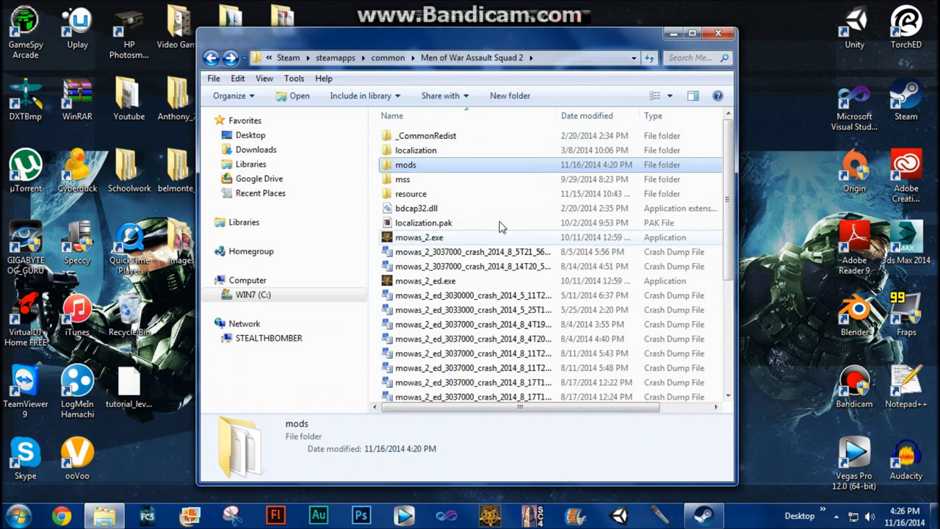
Copy the multiplayer_map folder from the game's main resource\map folder.
left_click(445, 197)
double_click(445, 195)
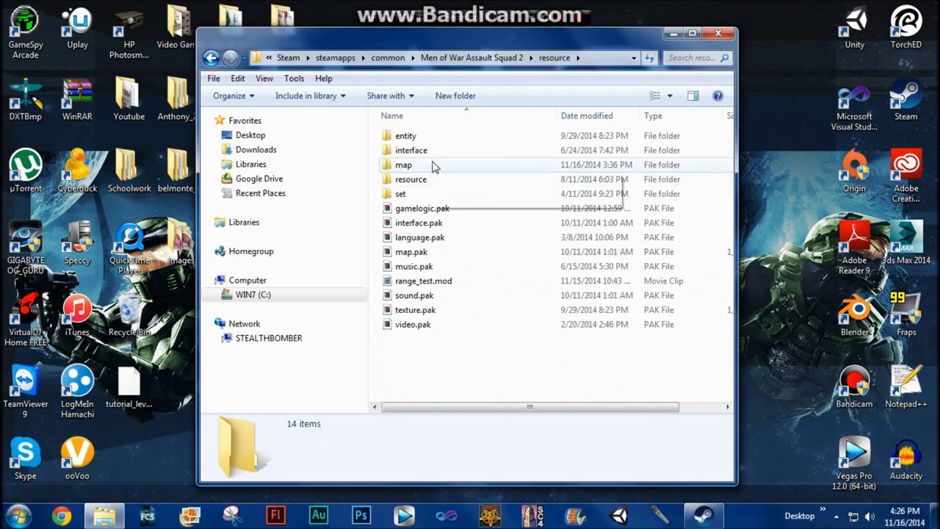
double_click(433, 166)
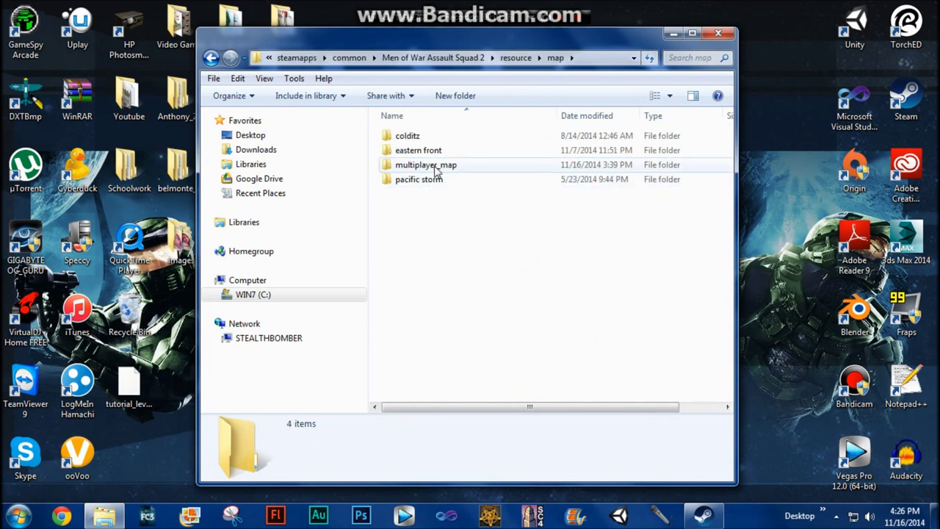
left_click(435, 167)
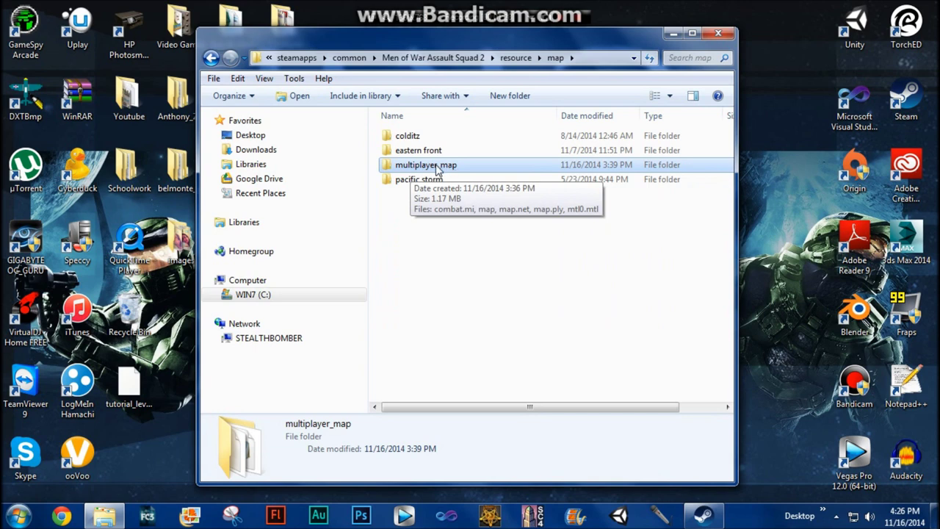
right_click(436, 170)
left_click(464, 387)
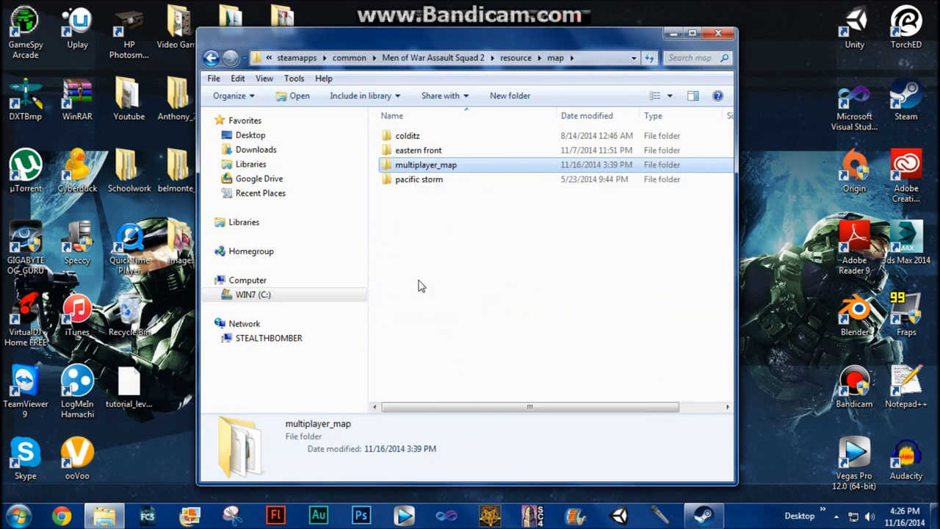
Paste the multiplayer_map folder into the multiplayer test mod's resource\map\multi folder.
left_click(211, 59)
left_click(212, 58)
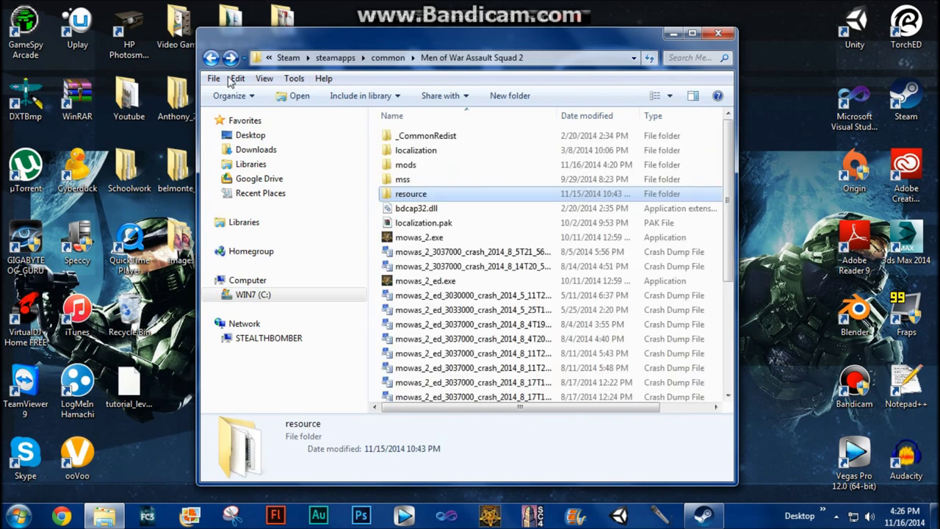
double_click(412, 174)
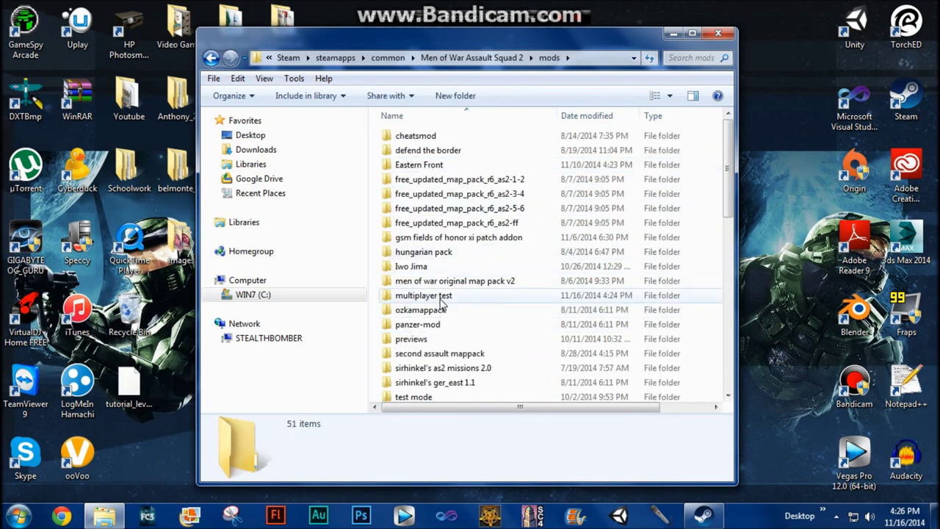
double_click(442, 300)
double_click(425, 150)
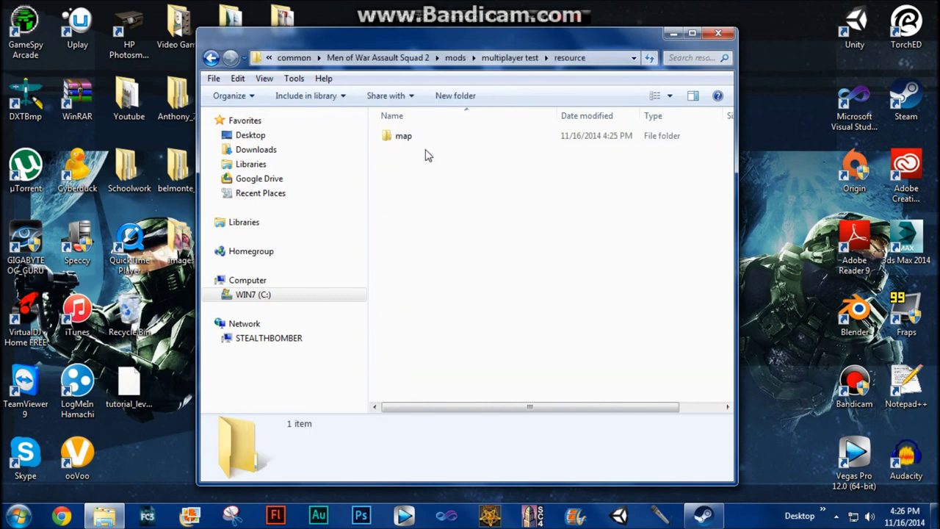
double_click(429, 139)
double_click(429, 139)
right_click(431, 198)
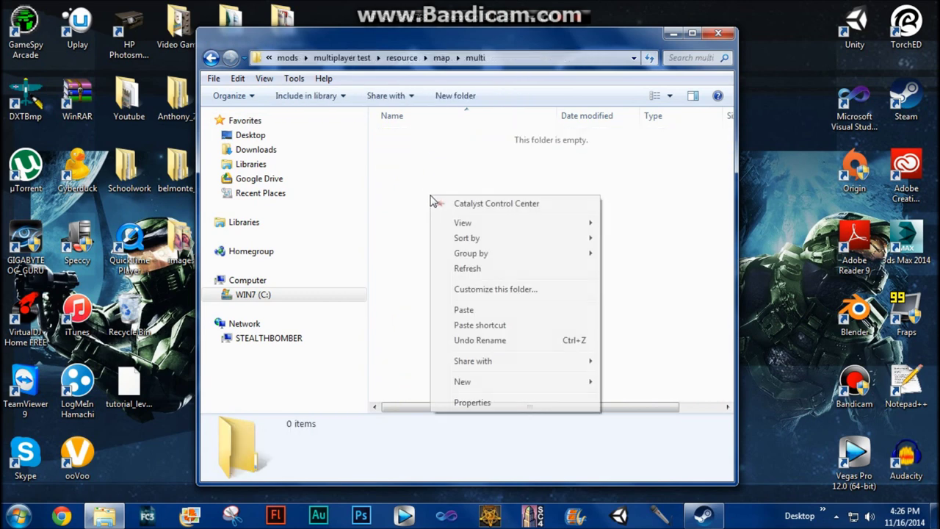
left_click(465, 309)
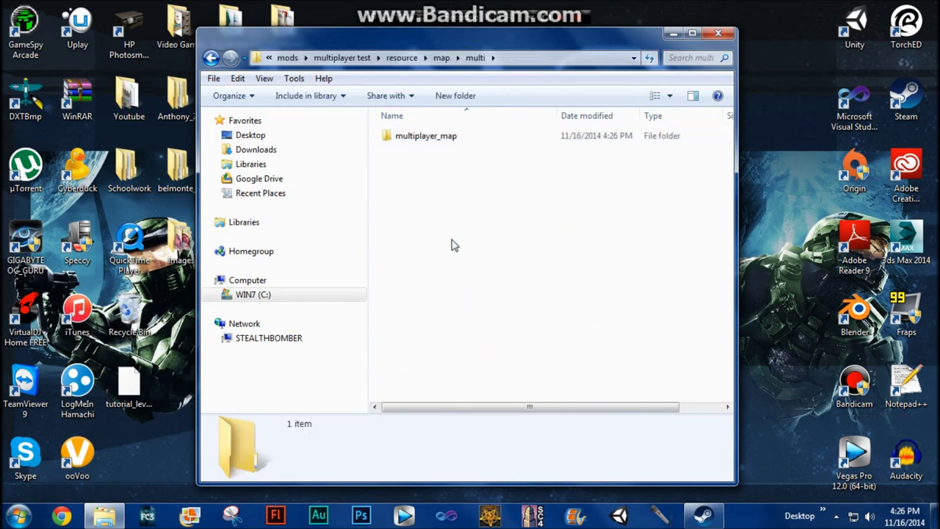
Open the pasted multiplayer_map folder and examine the map files it contains.
double_click(429, 142)
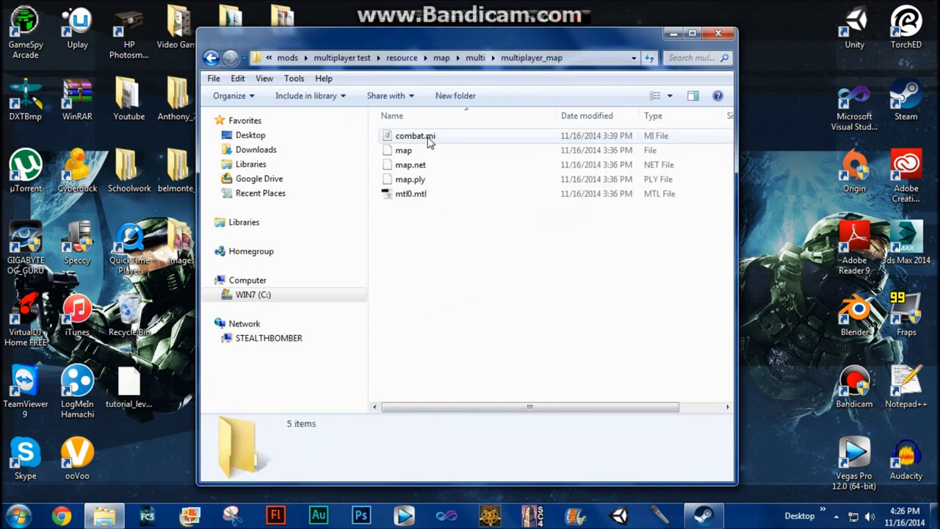
left_click_drag(453, 239, 412, 144)
left_click(422, 249)
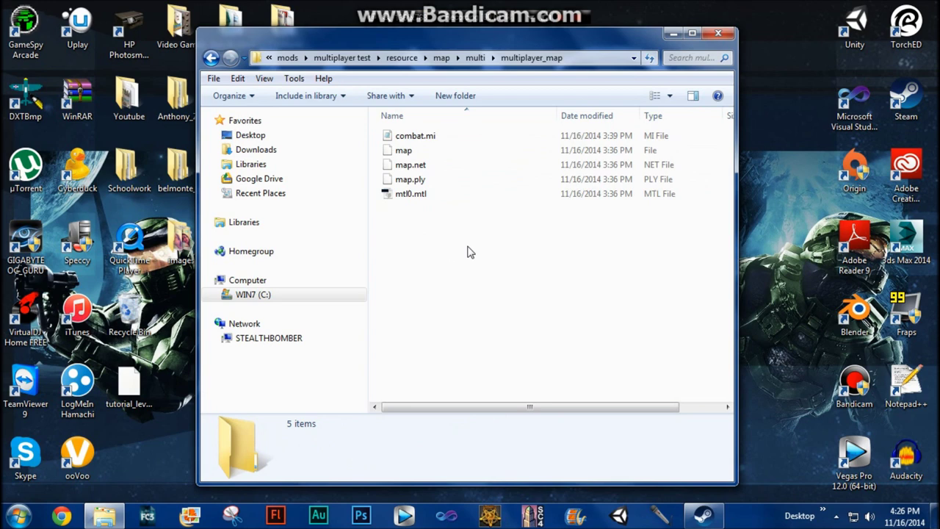
left_click(434, 141)
left_click(472, 249)
left_click_drag(479, 238, 400, 150)
left_click(433, 291)
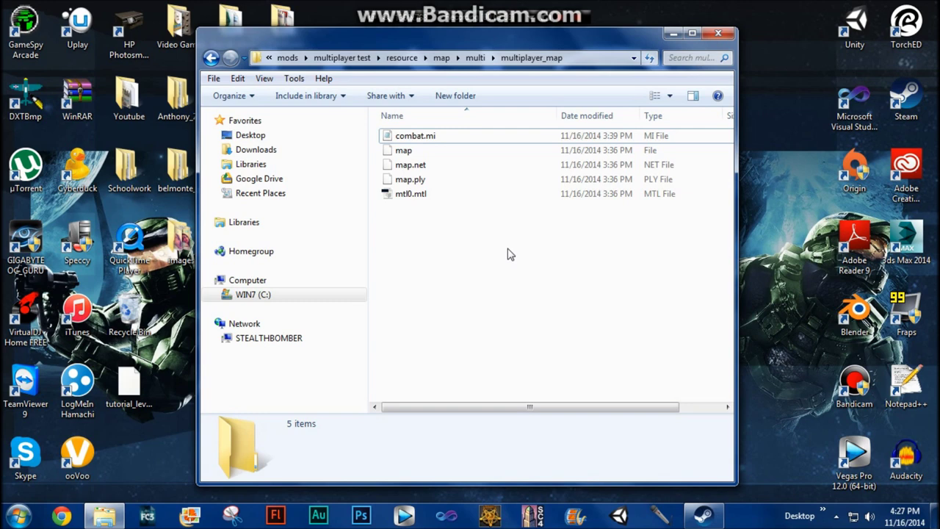
left_click_drag(440, 290, 416, 117)
left_click(458, 276)
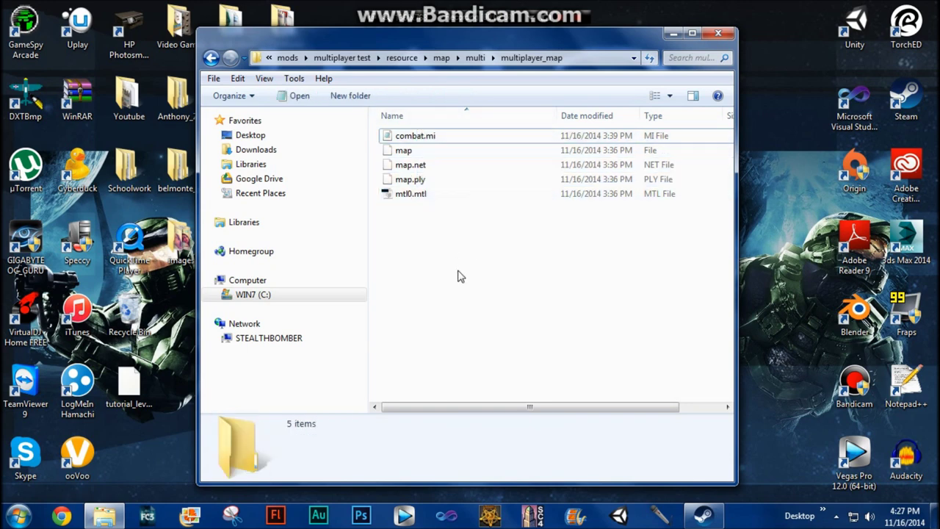
left_click_drag(479, 246, 417, 131)
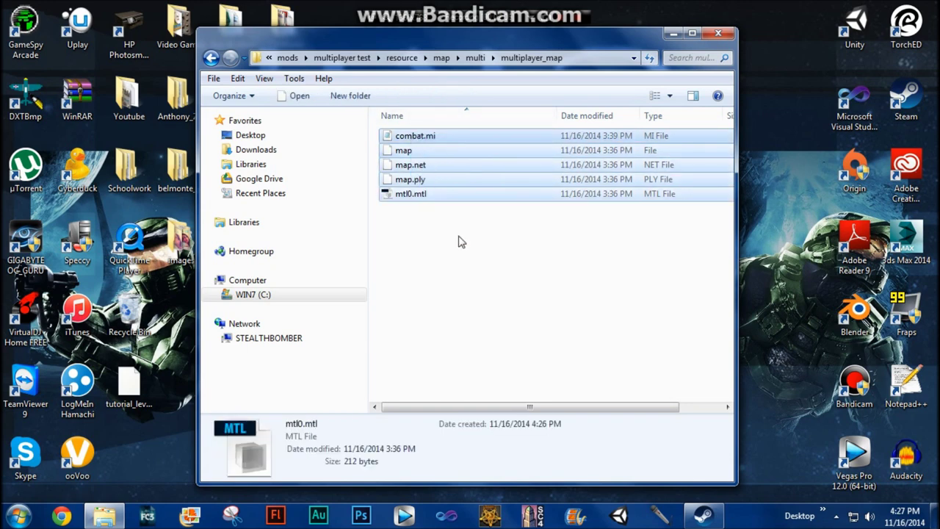
left_click(459, 242)
left_click_drag(465, 255, 416, 129)
left_click(453, 248)
left_click_drag(468, 242, 418, 140)
left_click(453, 245)
left_click_drag(463, 248, 414, 131)
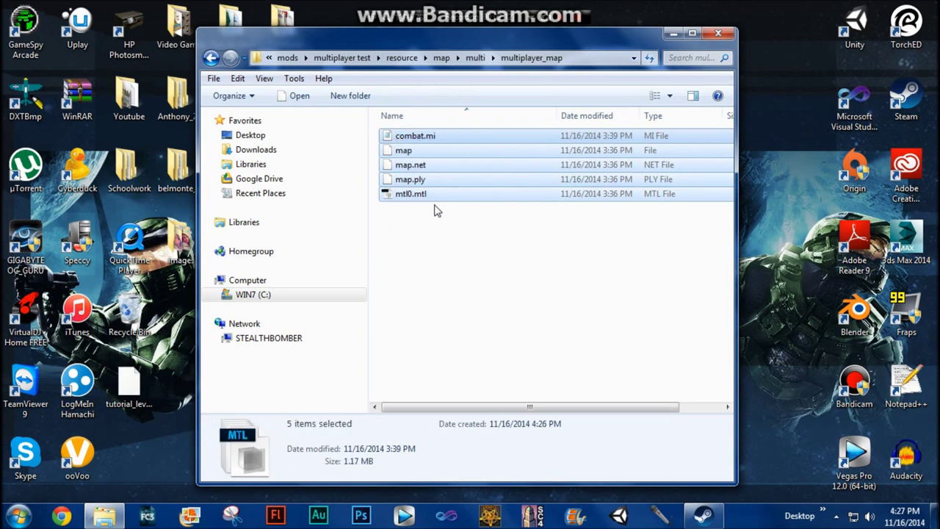
left_click(462, 231)
left_click_drag(466, 232, 421, 127)
left_click(467, 236)
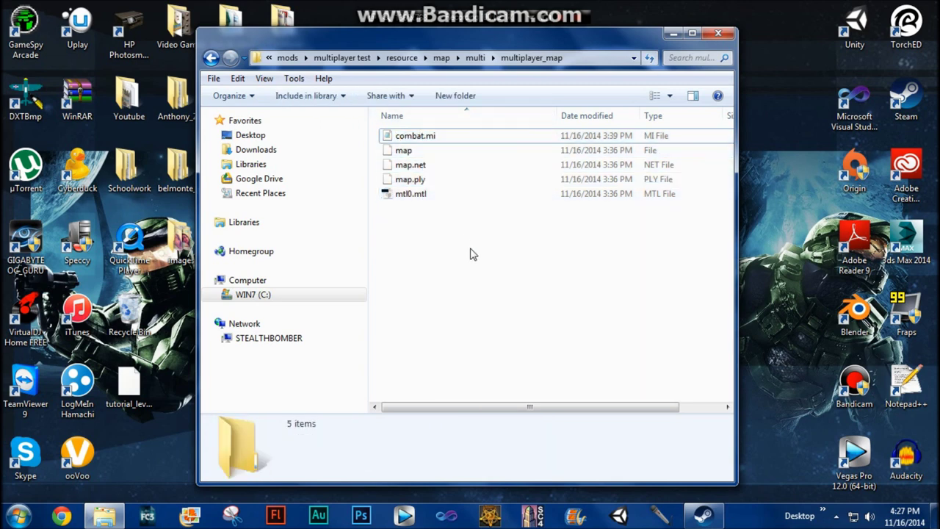
left_click_drag(472, 240, 423, 131)
left_click(455, 227)
Return to the multiplayer test mod folder and check its localization folder.
left_click(212, 58)
left_click(211, 58)
left_click(211, 58)
left_click(212, 58)
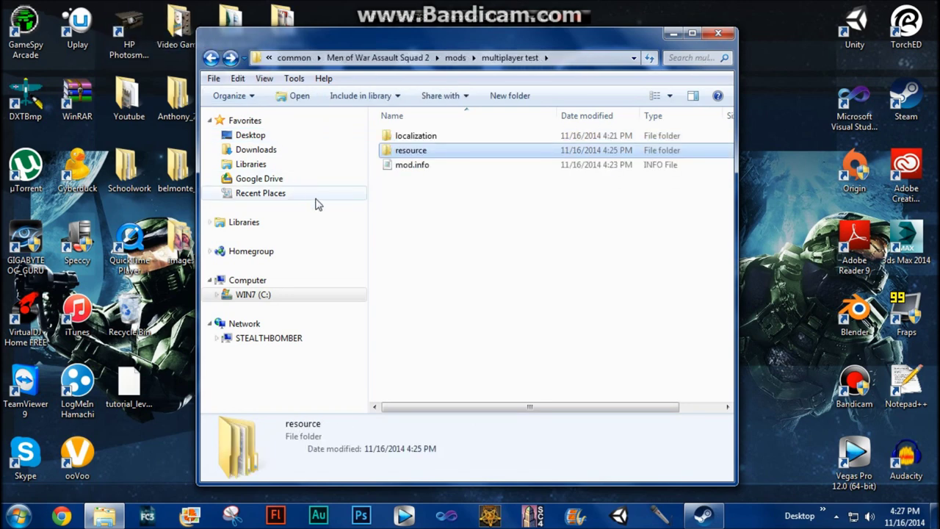
left_click(452, 206)
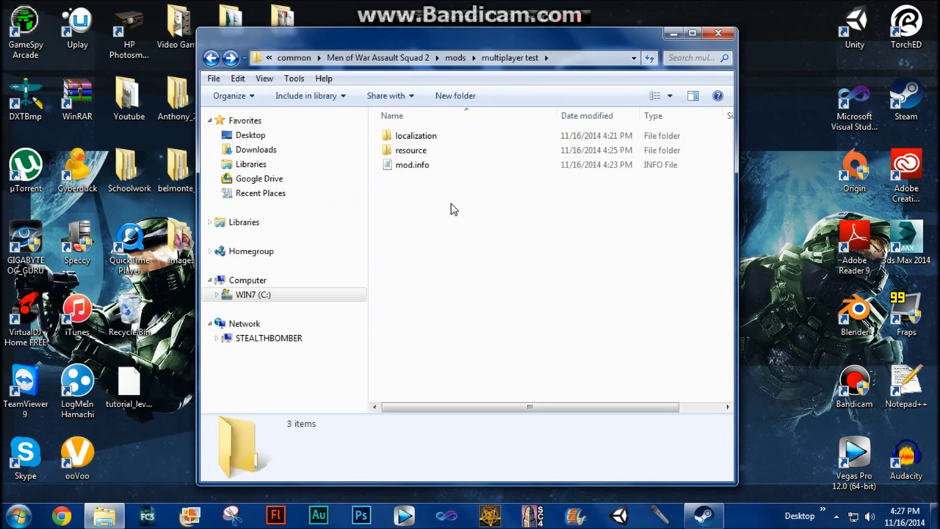
left_click(440, 138)
left_click(440, 138)
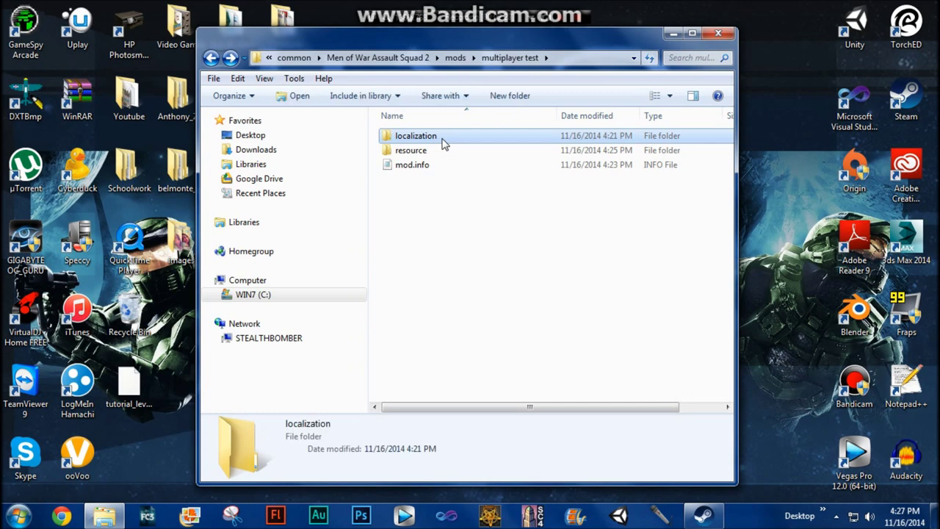
left_click(452, 229)
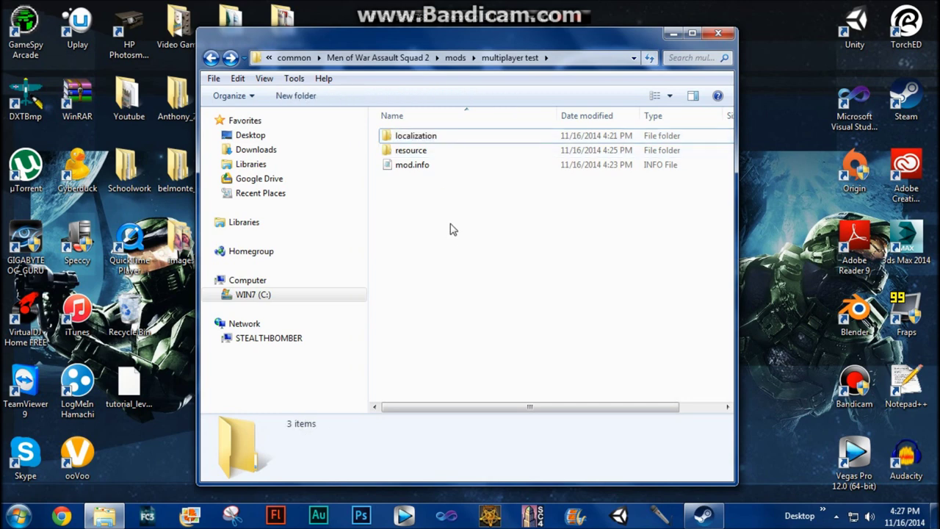
Open localization.pak from the Men of War Assault Squad 2 folder in WinRAR and dismiss the licence reminder.
left_click(212, 58)
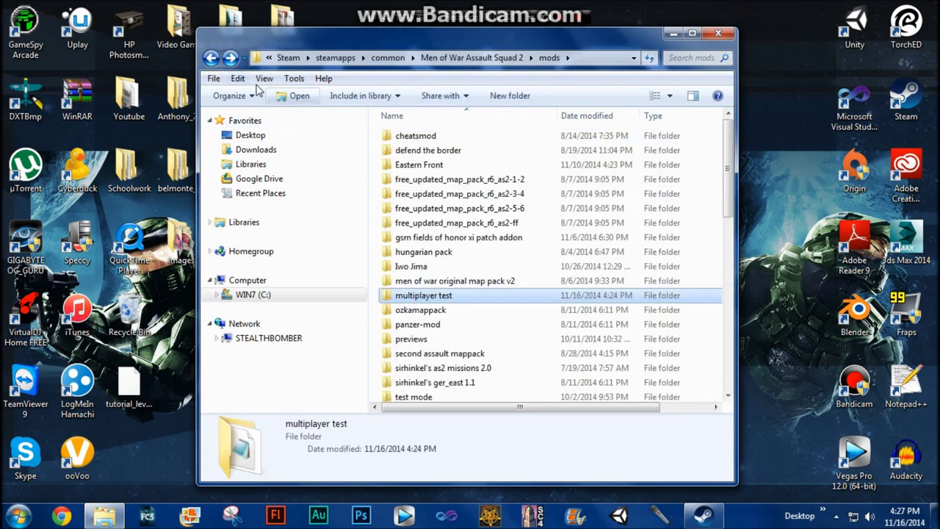
left_click(211, 58)
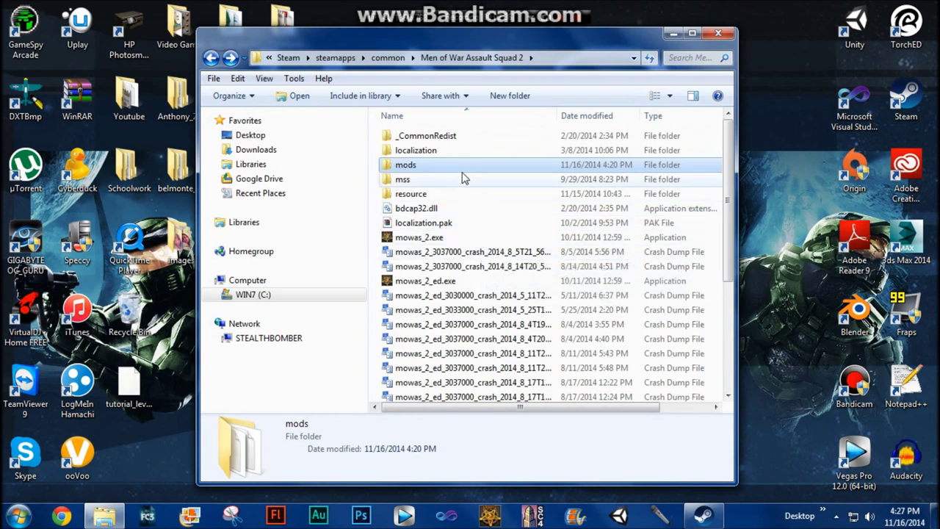
left_click(464, 229)
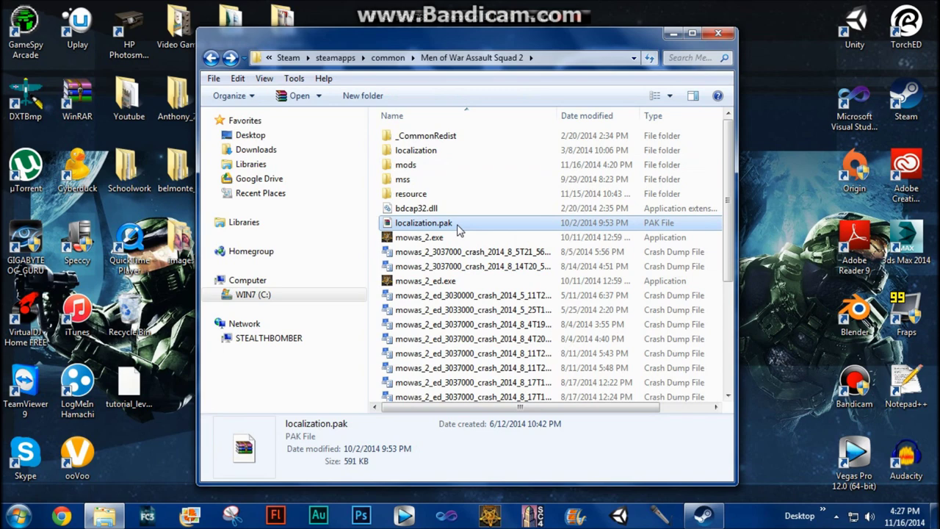
double_click(458, 230)
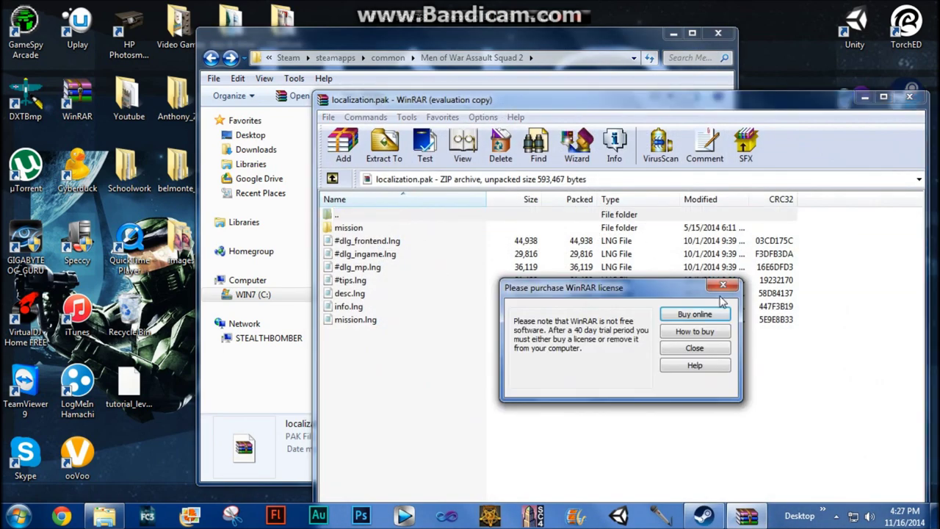
left_click(721, 287)
left_click_drag(511, 107, 462, 60)
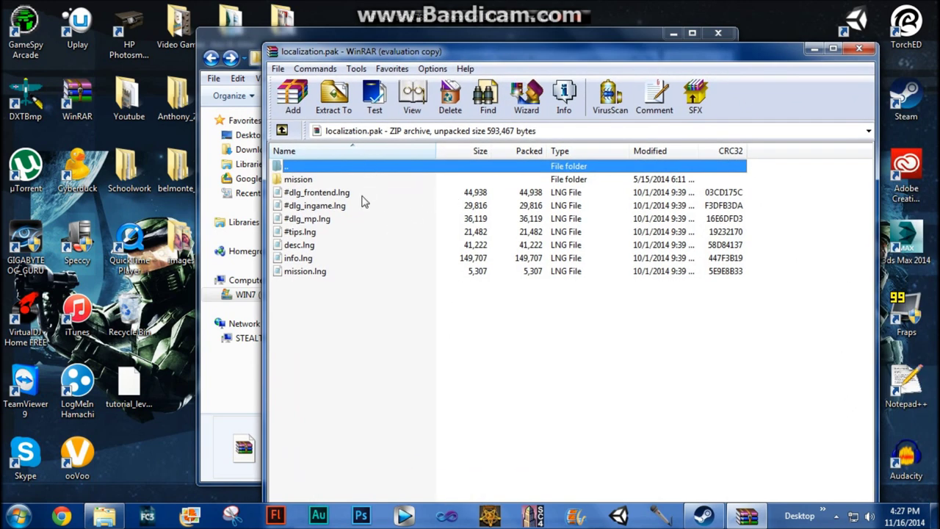
Extract mission.lng from the localization.pak archive to the desktop and close the archive.
left_click(445, 324)
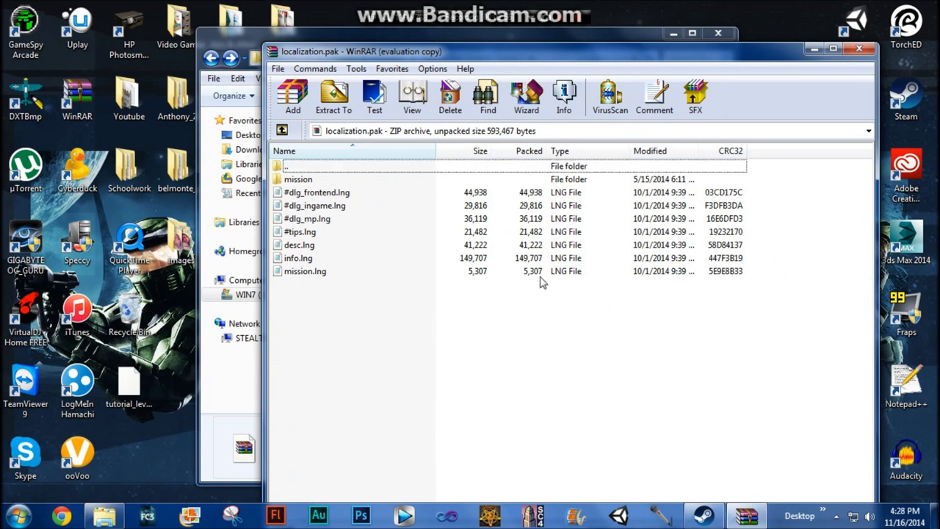
left_click(349, 274)
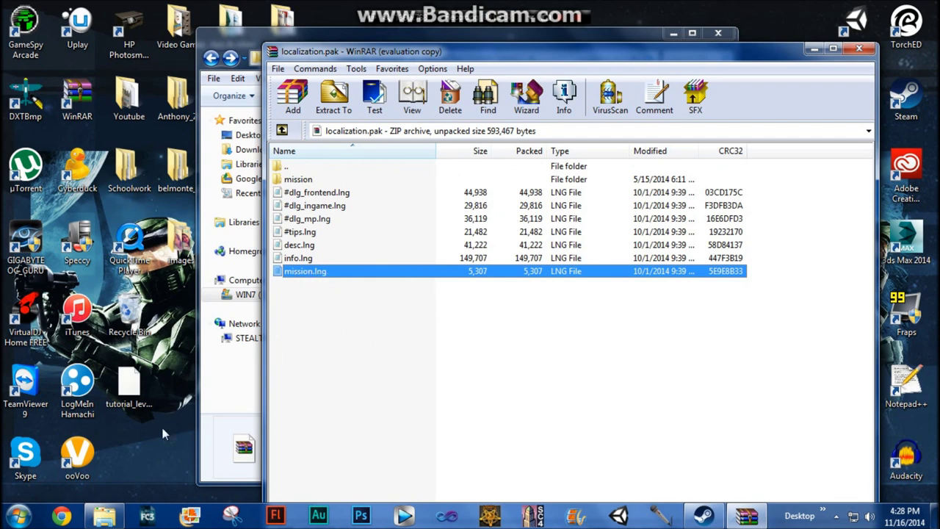
left_click_drag(148, 460, 144, 458)
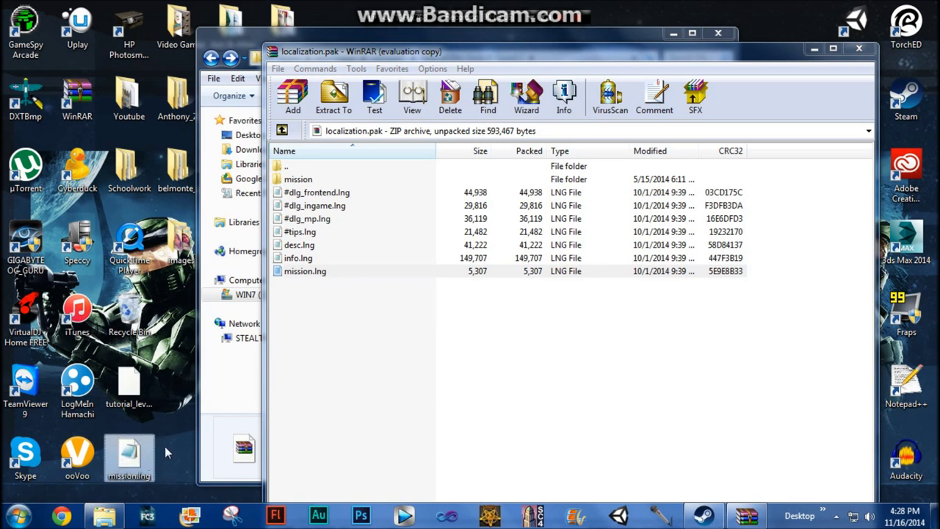
left_click(163, 438)
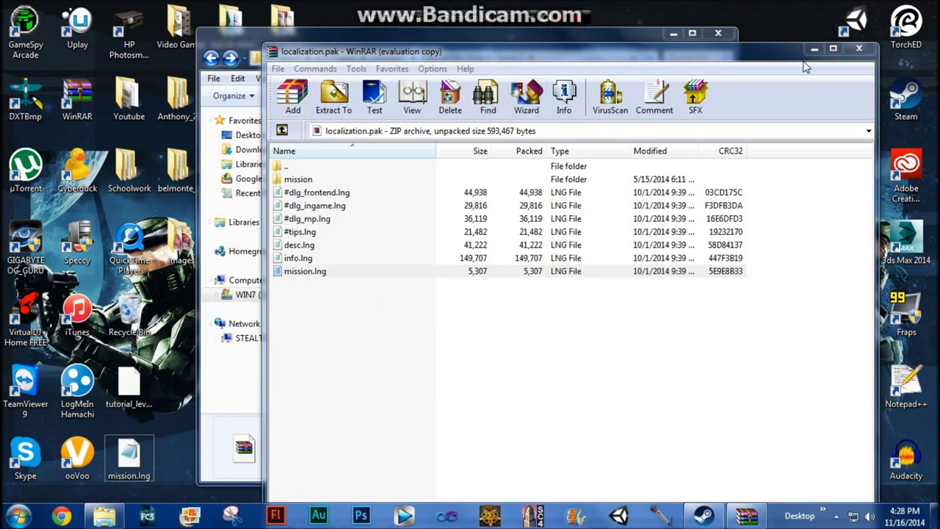
left_click(854, 53)
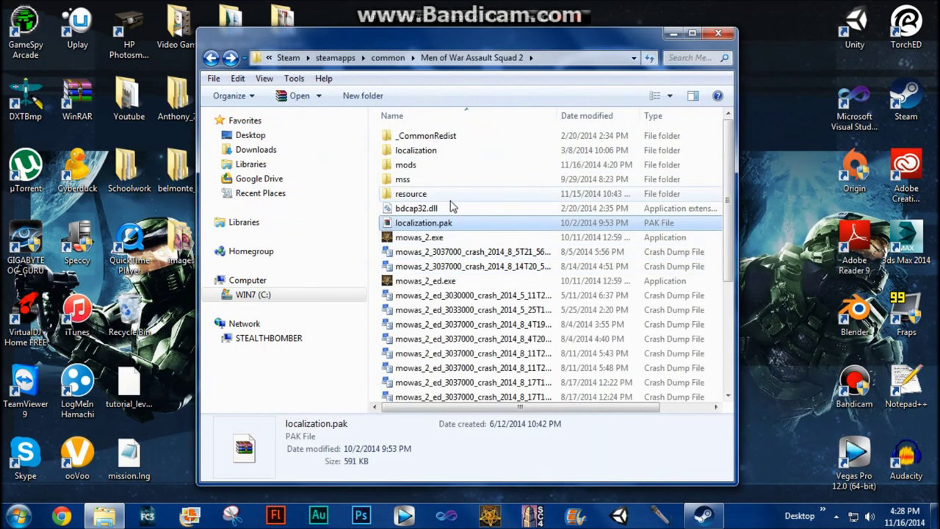
Move mission.lng from the desktop into the multiplayer test mod's localization folder.
double_click(423, 166)
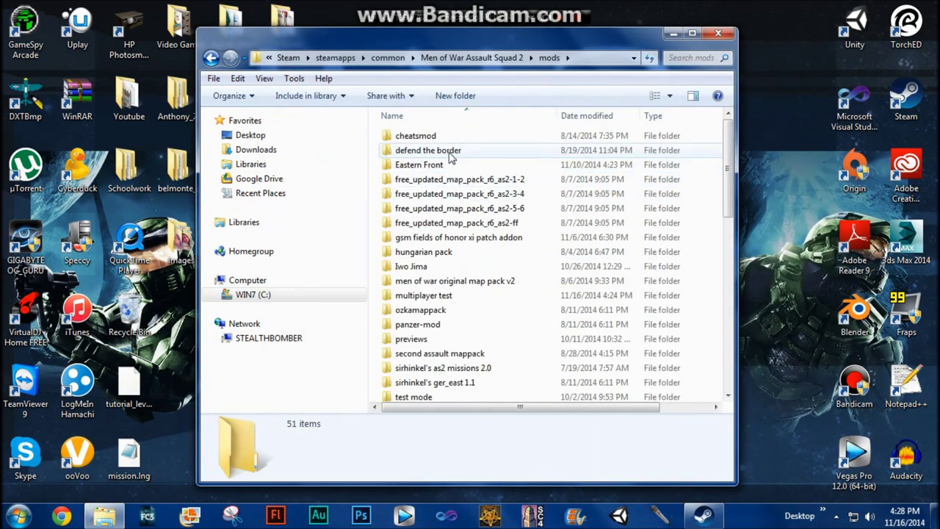
double_click(422, 295)
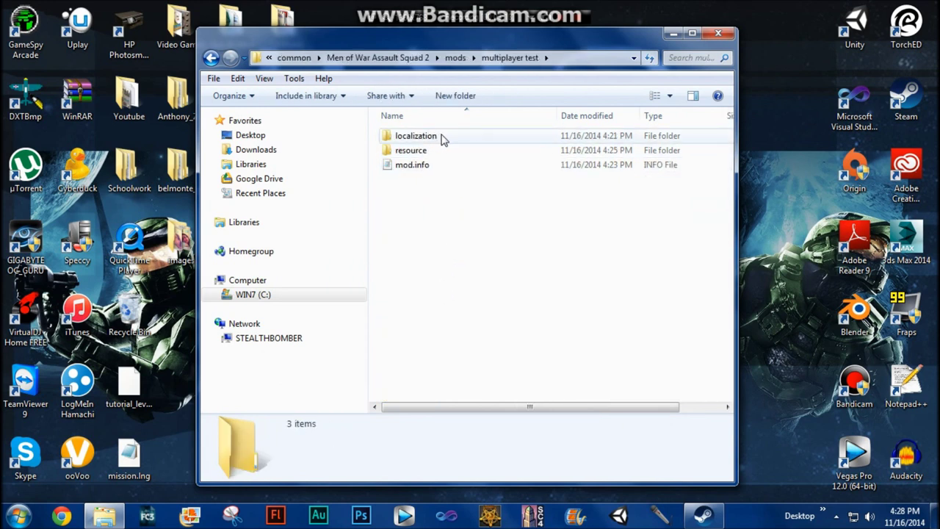
double_click(443, 141)
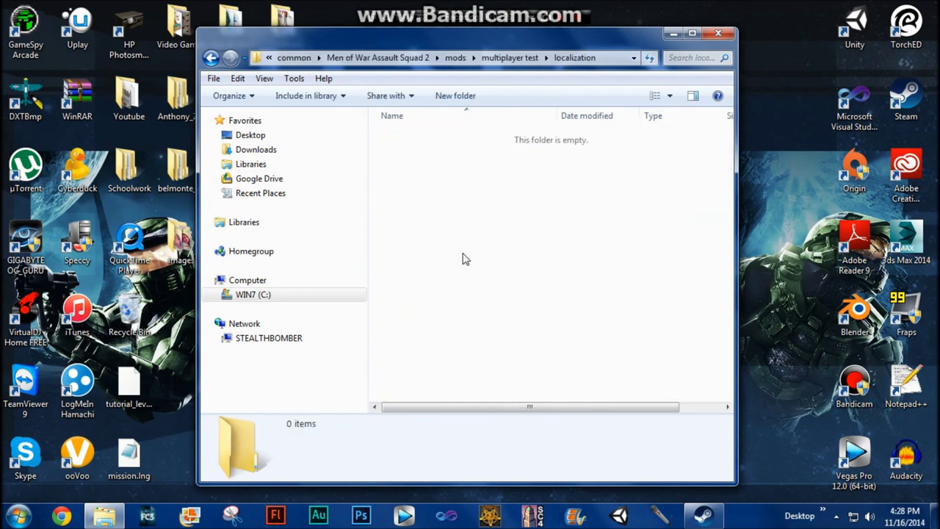
left_click_drag(129, 455, 466, 220)
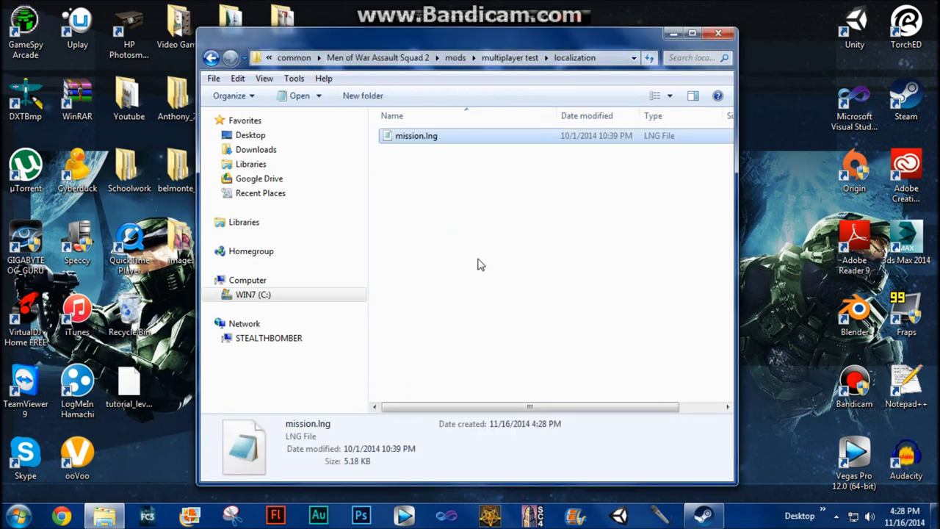
left_click(478, 265)
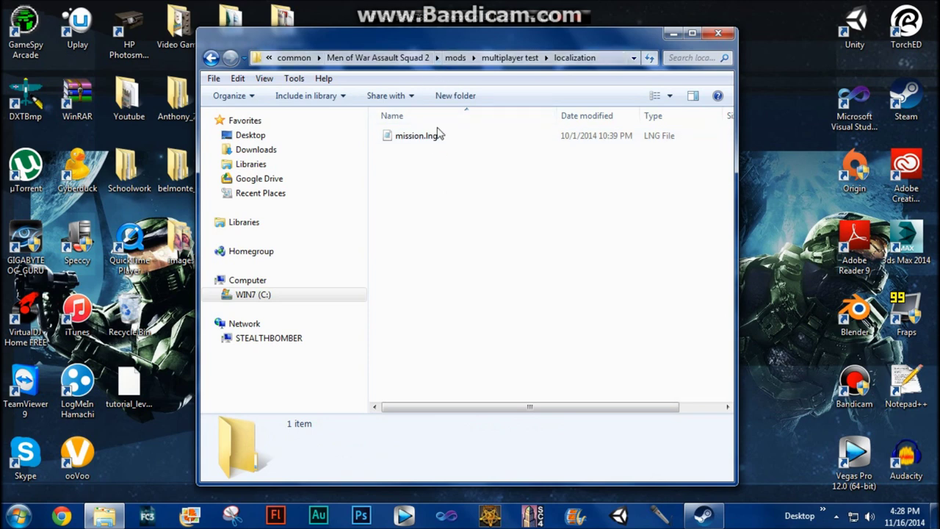
Open mission.lng from the localization folder in Notepad and enlarge its window so each map entry's name fits on one line.
left_click(434, 139)
double_click(435, 139)
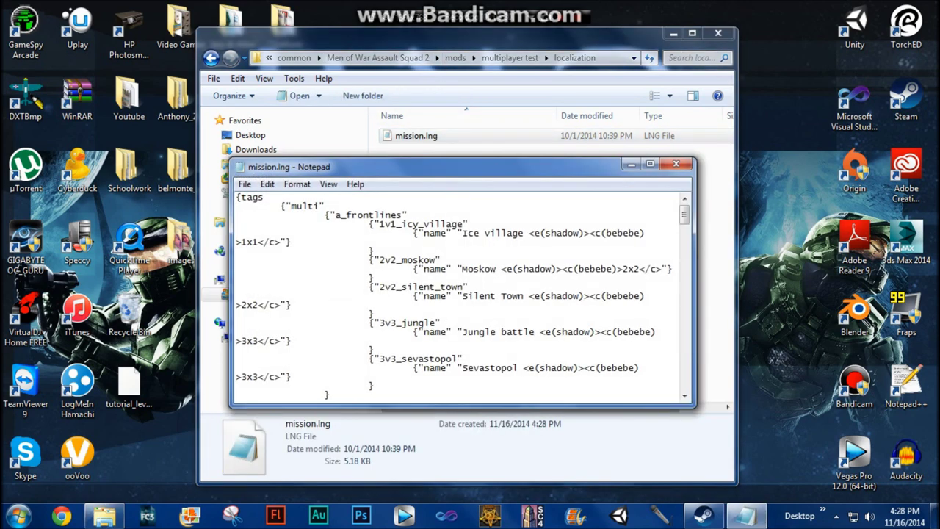
scroll(463, 294, "down", 4)
left_click_drag(513, 170, 934, 235)
left_click_drag(927, 138, 926, 89)
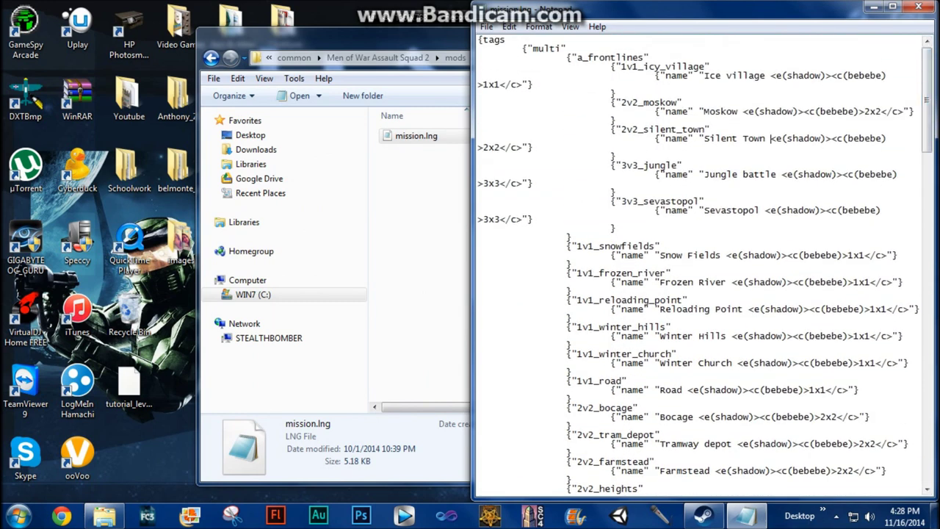
scroll(771, 138, "down", 9)
scroll(771, 138, "up", 9)
left_click_drag(470, 190, 307, 199)
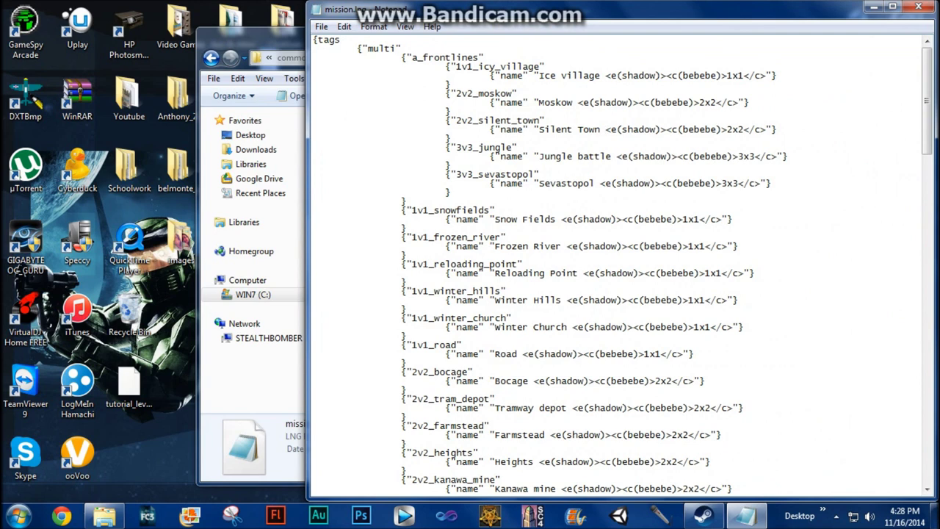
Read through the map entries in mission.lng, from the a_frontlines group to the 8v8 maps, to learn how they are structured.
scroll(620, 264, "down", 16)
scroll(620, 264, "up", 8)
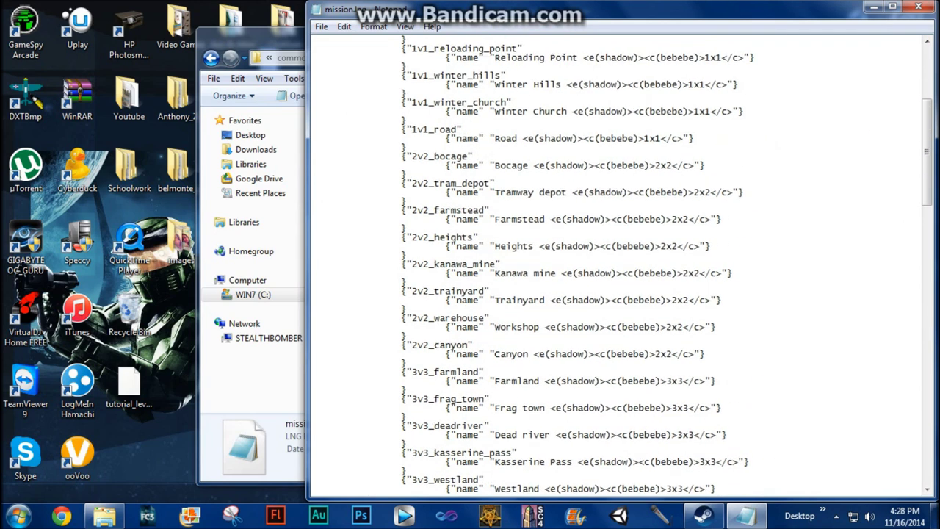
scroll(621, 264, "down", 3)
scroll(621, 264, "down", 20)
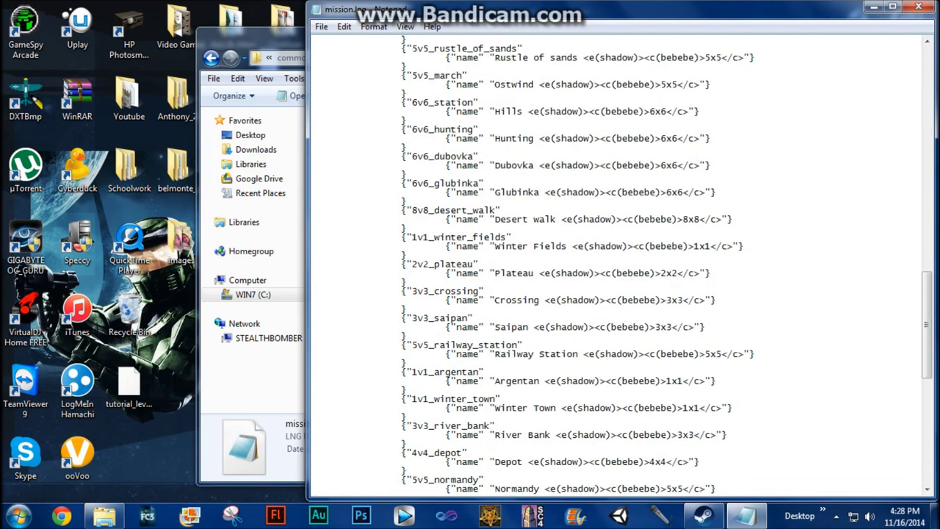
scroll(621, 264, "down", 6)
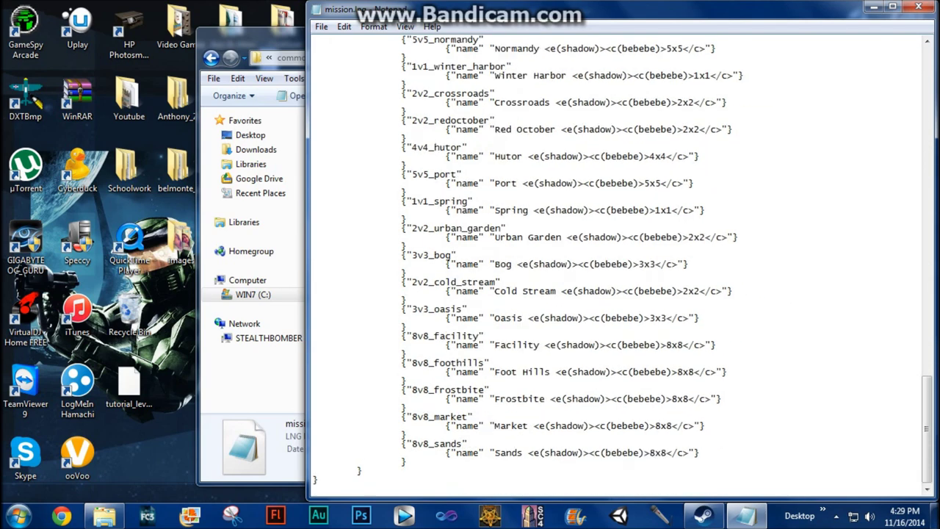
left_click_drag(316, 147, 409, 301)
left_click(402, 166)
scroll(620, 264, "up", 20)
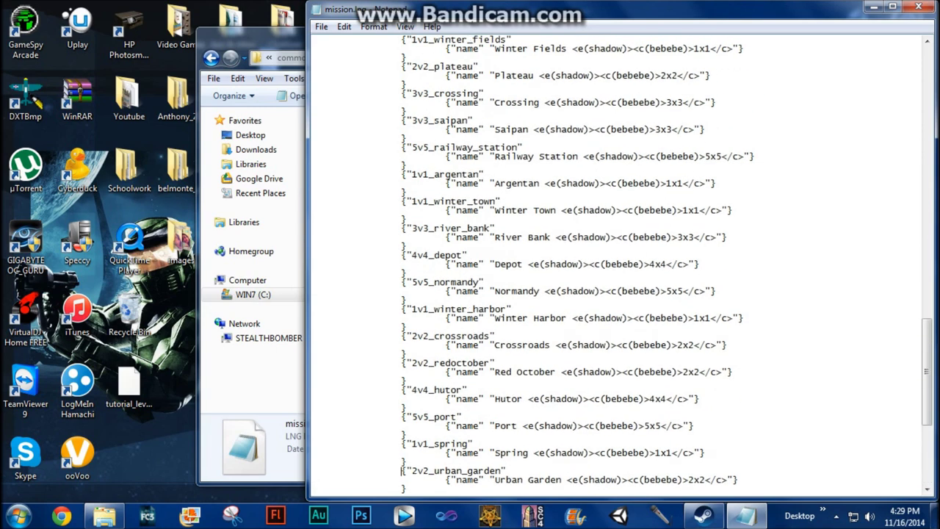
scroll(620, 265, "down", 20)
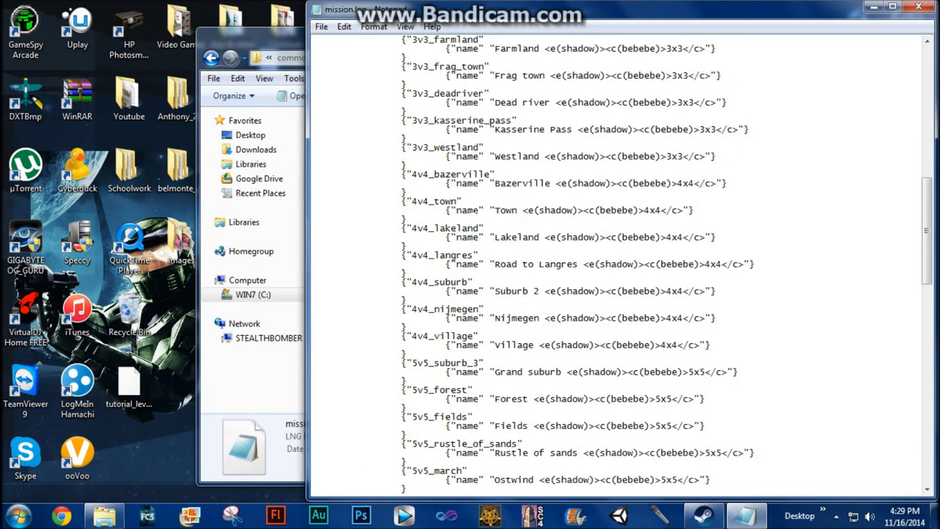
scroll(620, 264, "down", 4)
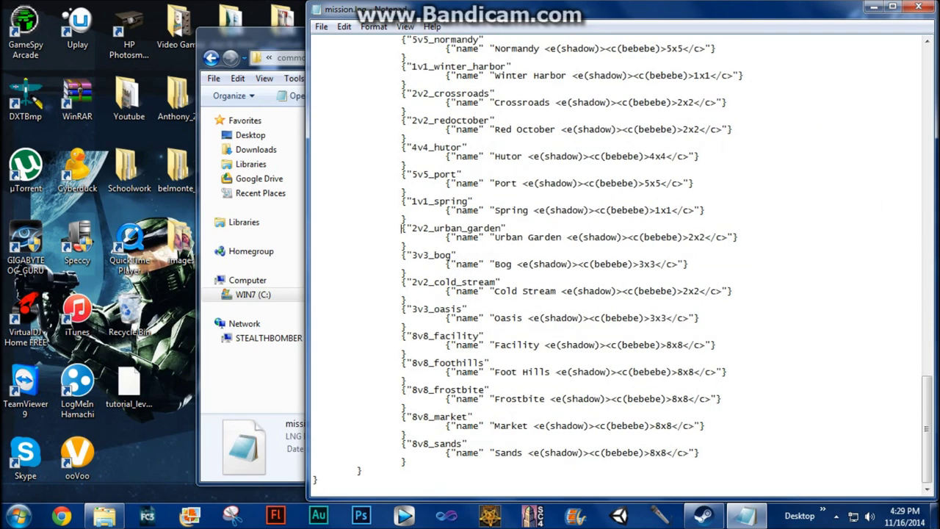
left_click_drag(704, 426, 566, 155)
left_click(738, 237)
scroll(621, 265, "up", 20)
scroll(621, 265, "up", 18)
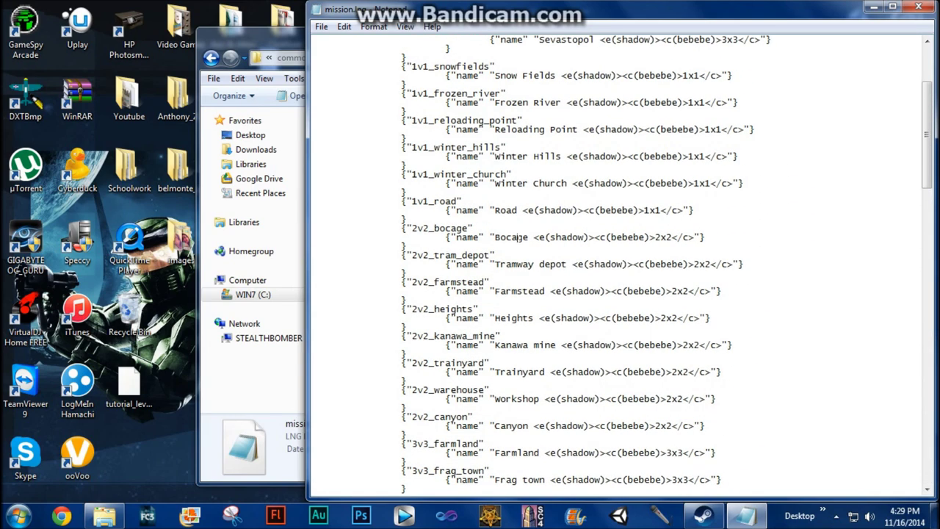
scroll(519, 237, "up", 4)
scroll(519, 381, "up", 2)
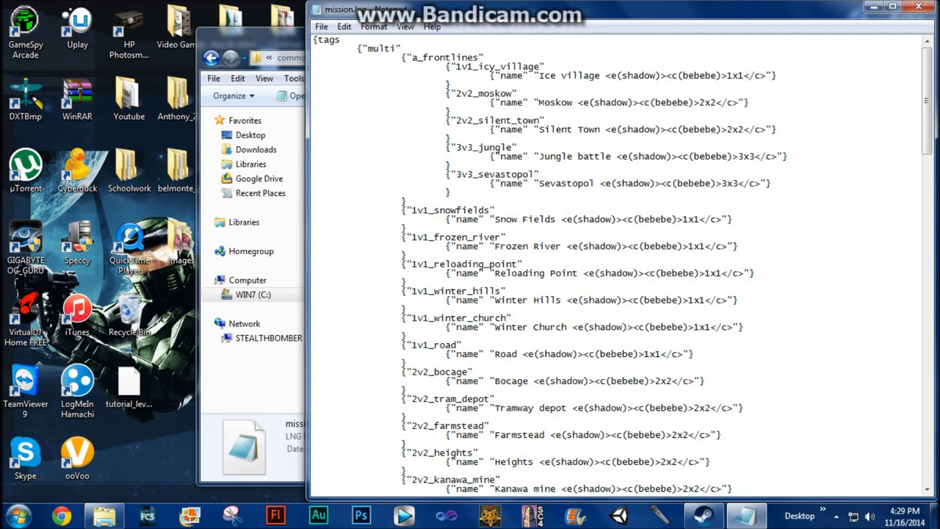
scroll(519, 380, "down", 9)
scroll(519, 380, "up", 9)
scroll(519, 380, "down", 2)
scroll(519, 380, "up", 2)
scroll(519, 381, "down", 6)
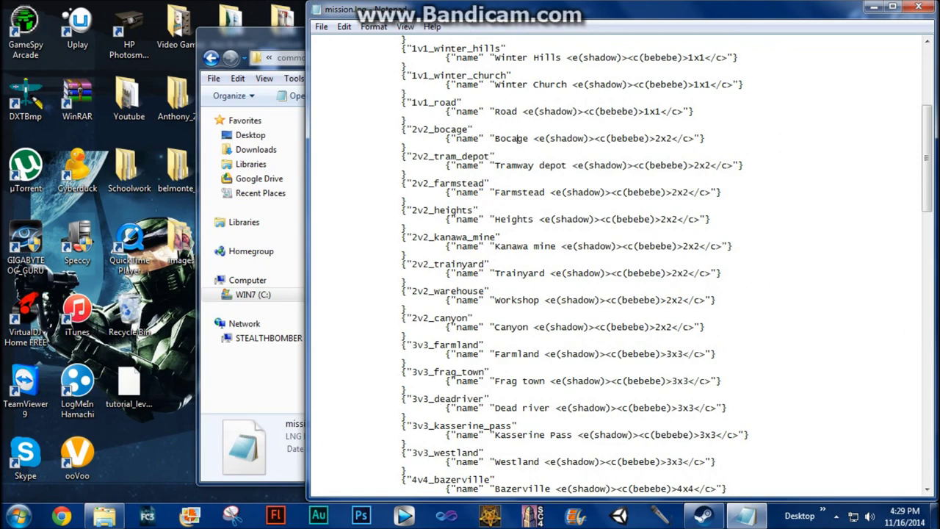
scroll(526, 138, "down", 20)
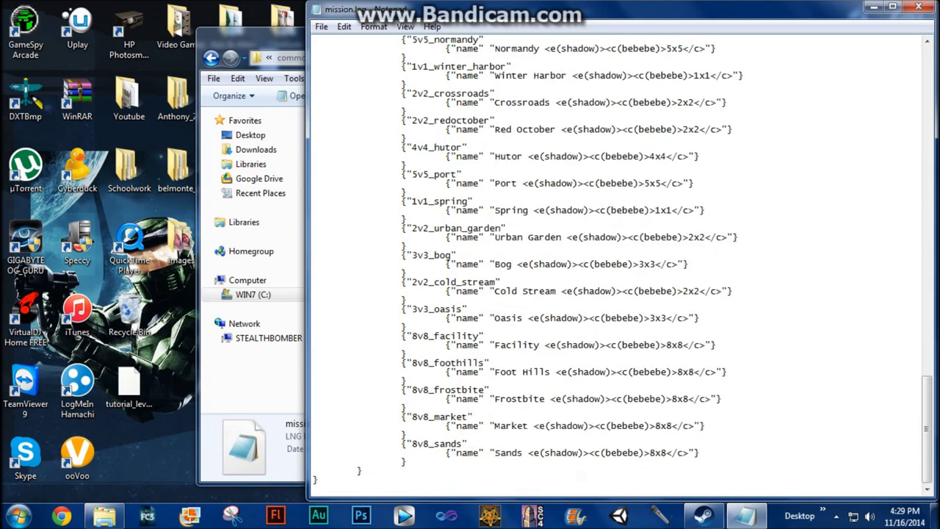
Examine the identifier line and brackets of the 2v2_urban_garden entry.
left_click_drag(402, 228, 506, 230)
left_click_drag(402, 229, 507, 229)
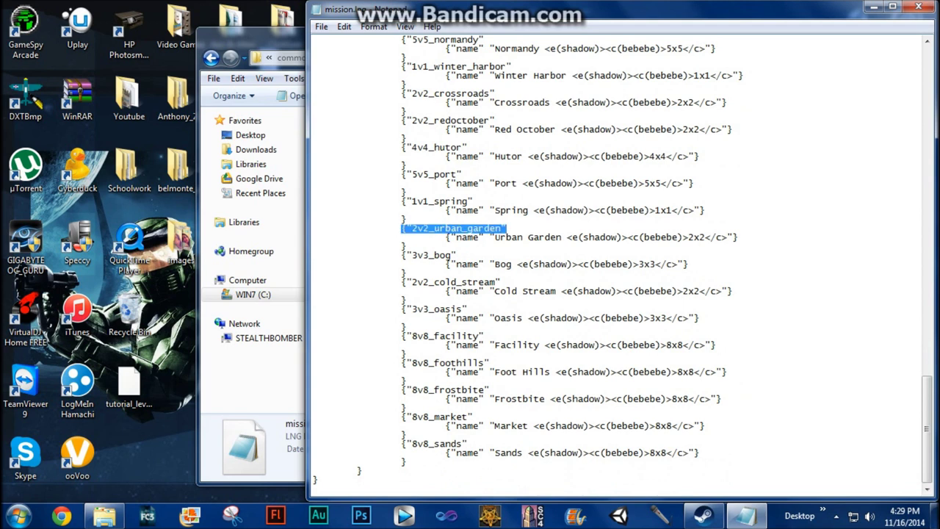
left_click(403, 229)
left_click_drag(506, 229, 408, 228)
left_click(406, 219)
left_click(479, 228)
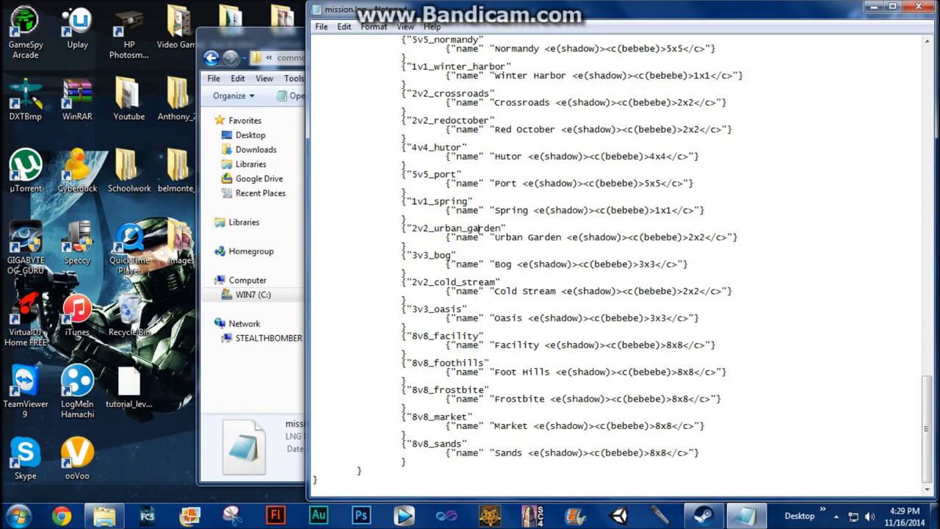
left_click_drag(507, 229, 407, 229)
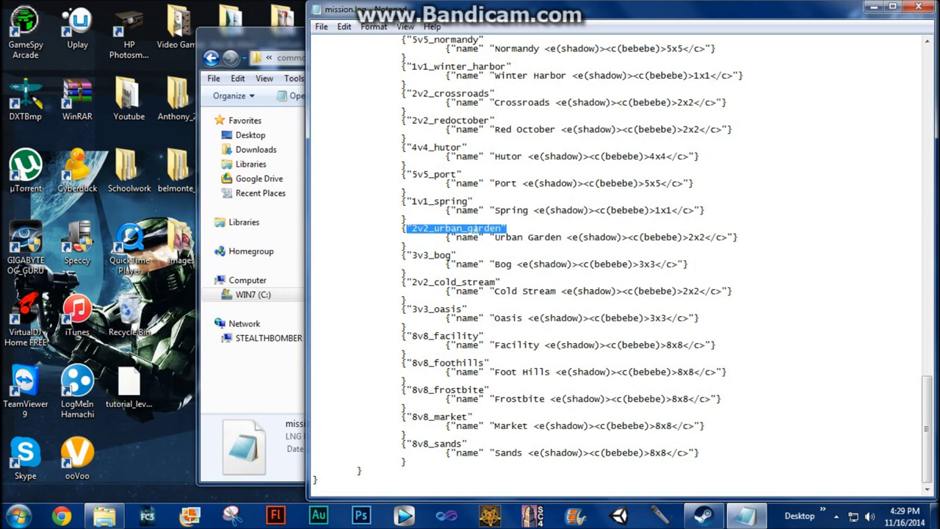
left_click(506, 229)
left_click_drag(507, 229, 403, 229)
left_click(408, 220)
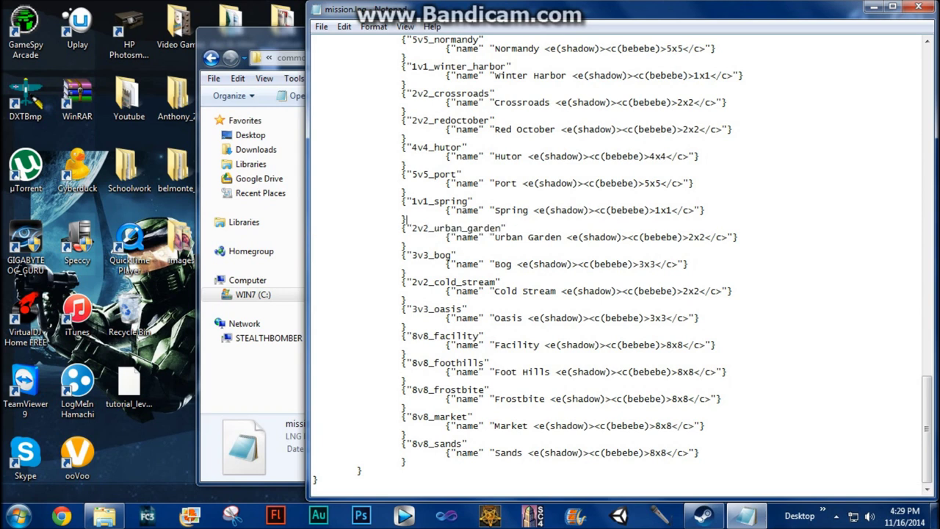
Open the multiplayer test mod's resource/map/multi folder and place it beside mission.lng to compare the map folder name with the entry identifiers.
left_click_drag(261, 50, 32, 64)
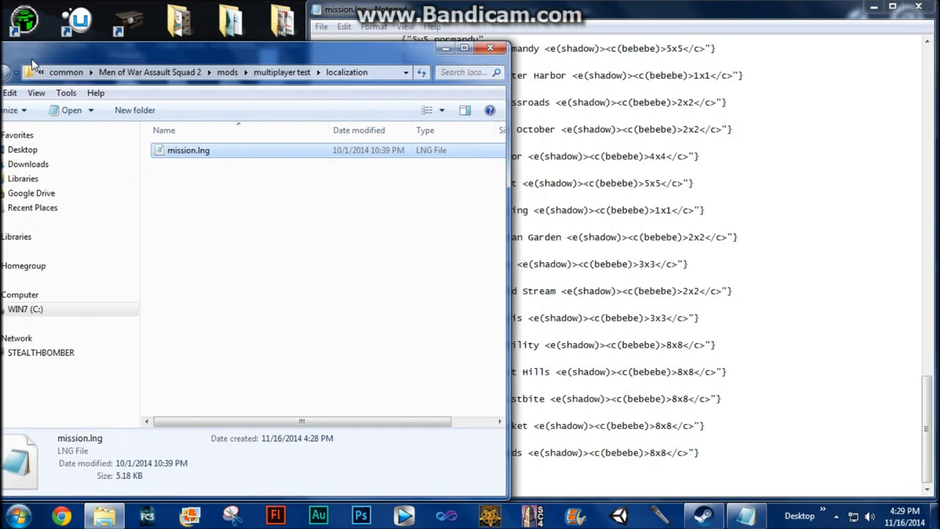
left_click_drag(464, 2, 527, 35)
left_click(237, 226)
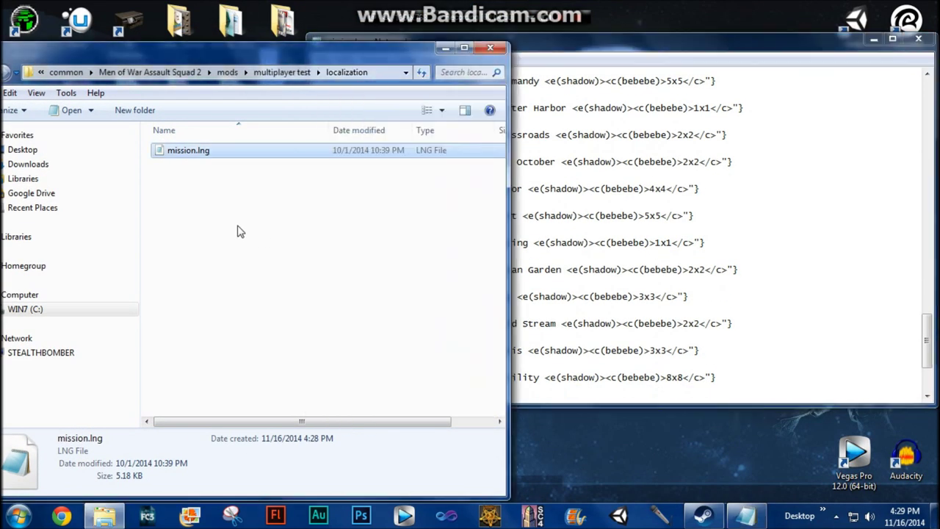
left_click(238, 228)
left_click_drag(58, 54, 155, 43)
left_click(80, 63)
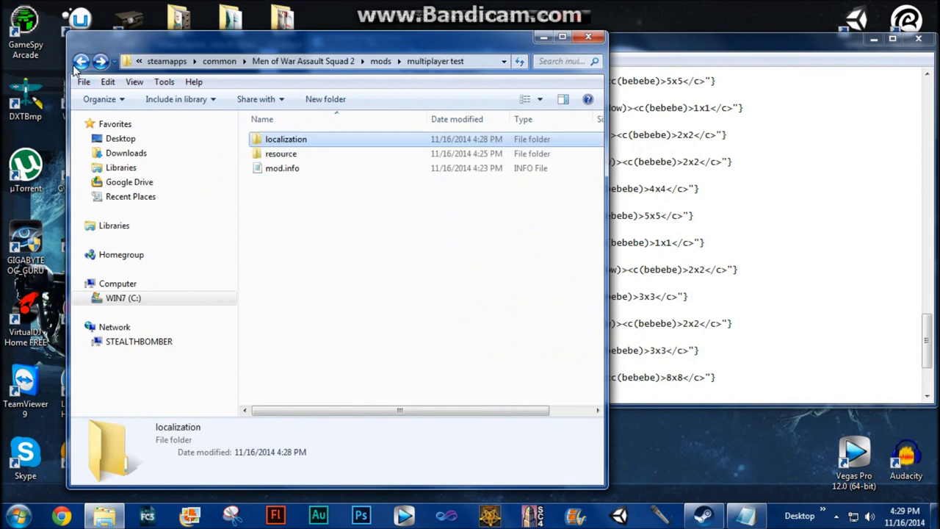
double_click(269, 154)
double_click(287, 142)
double_click(288, 144)
left_click_drag(277, 44, 0, 35)
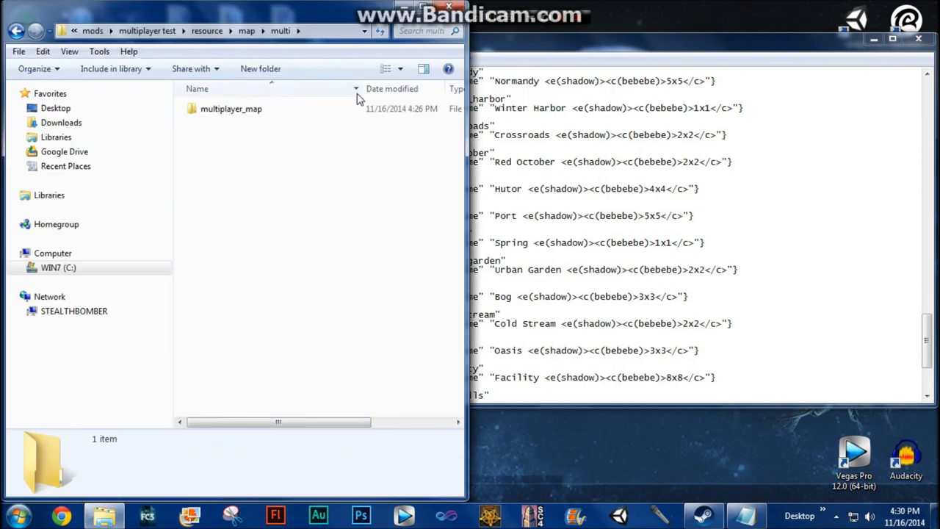
left_click_drag(562, 31, 939, 176)
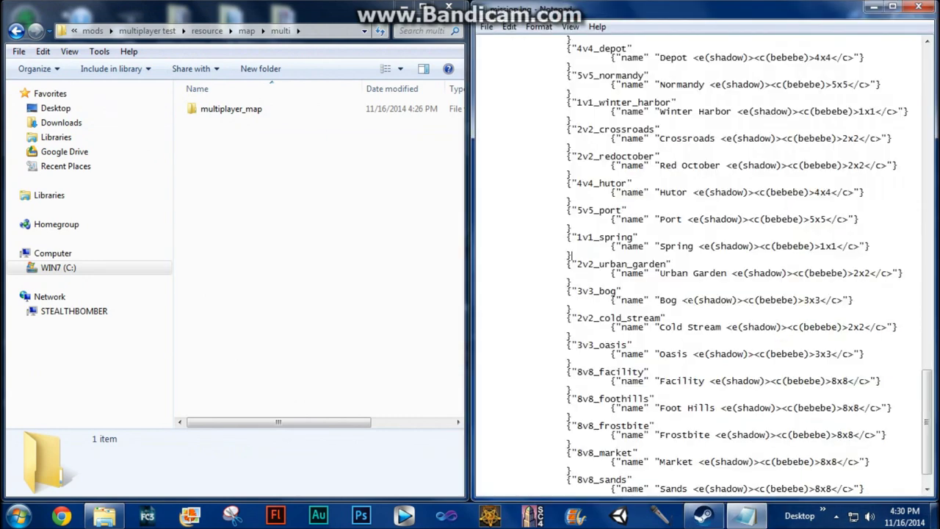
left_click_drag(566, 264, 674, 265)
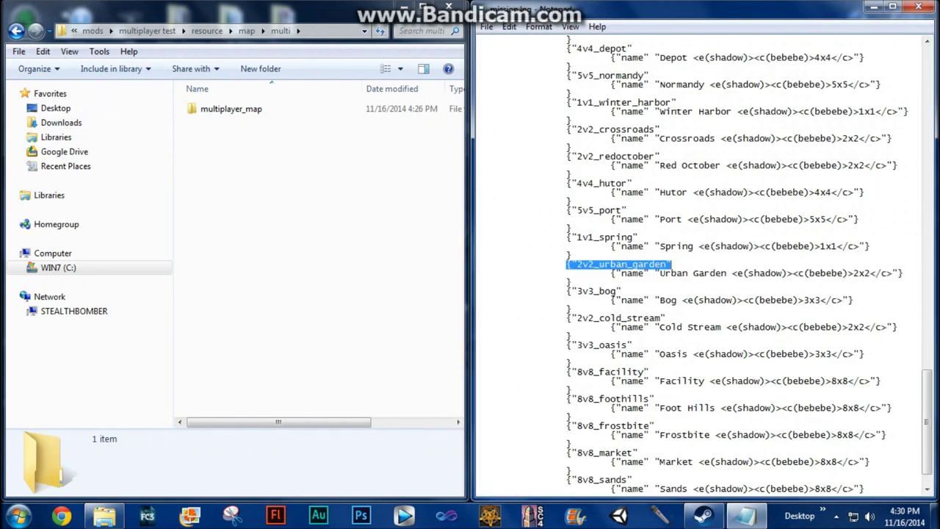
left_click(675, 265)
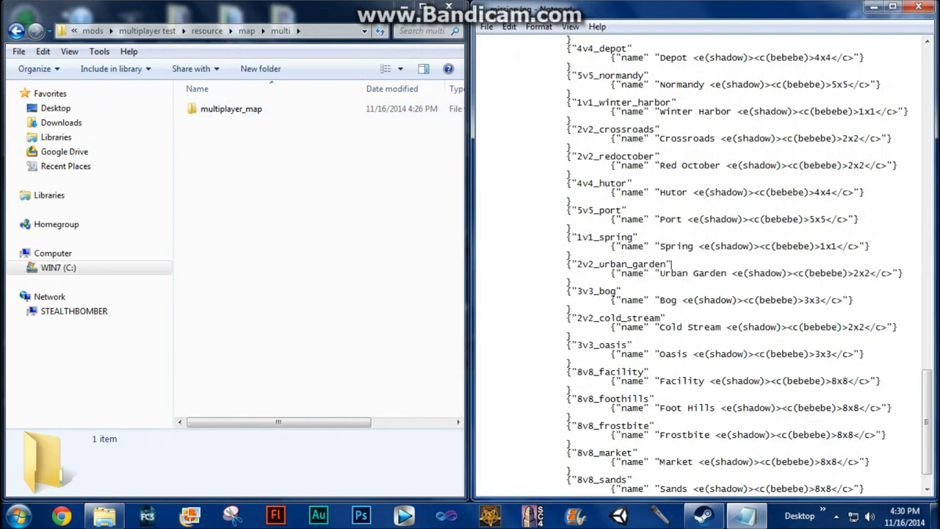
Add blank lines after the last map entry in mission.lng and paste a copy of the 8v8_sands entry there.
scroll(697, 265, "down", 2)
left_click(865, 453)
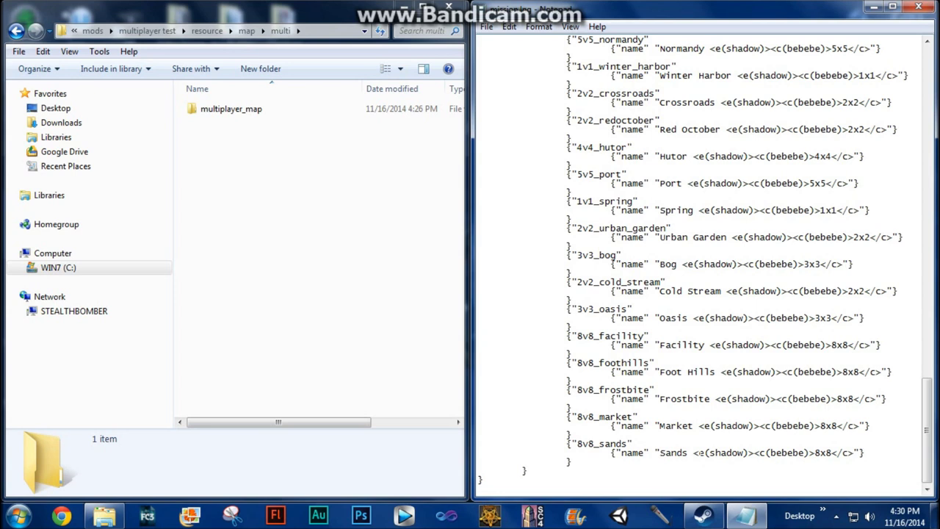
key("Return")
key("Return")
key("Return")
key("Return")
key("Return")
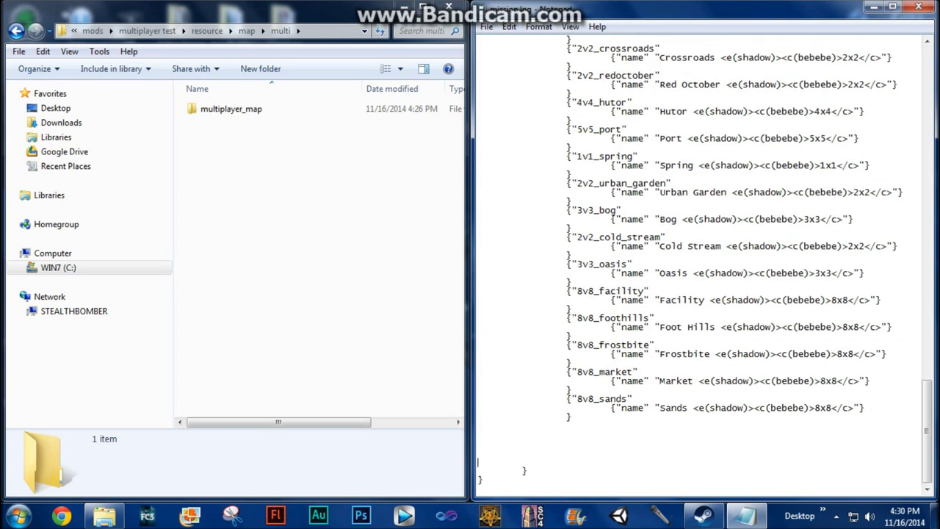
left_click_drag(566, 399, 572, 417)
key("ctrl+c")
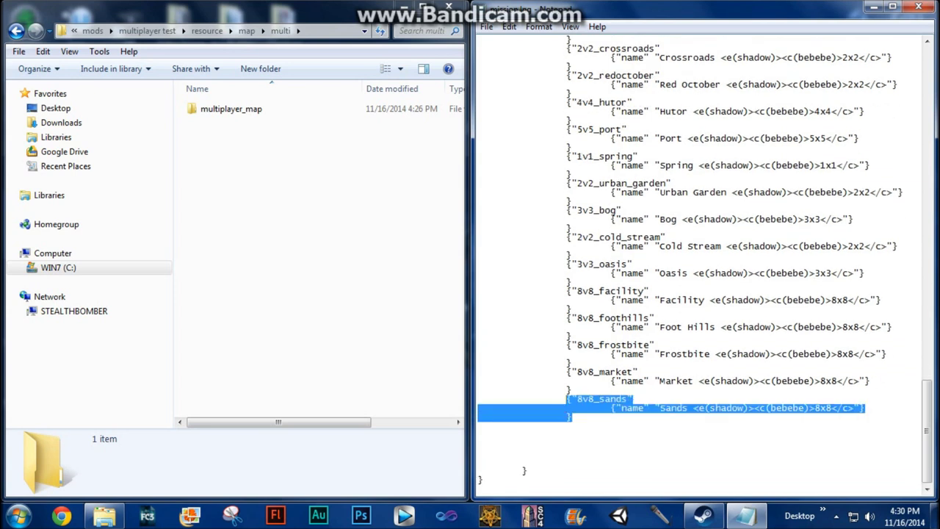
left_click(587, 417)
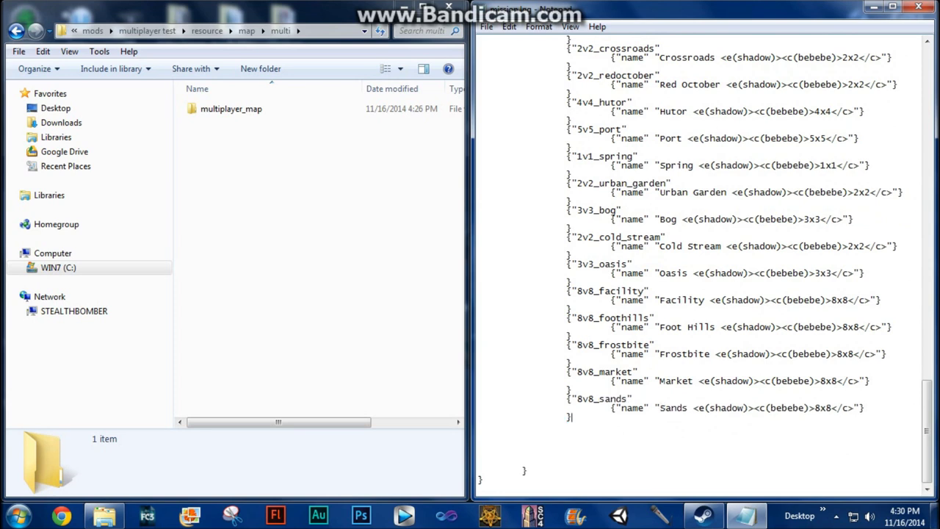
key("Return")
key("Return")
key("ctrl+v")
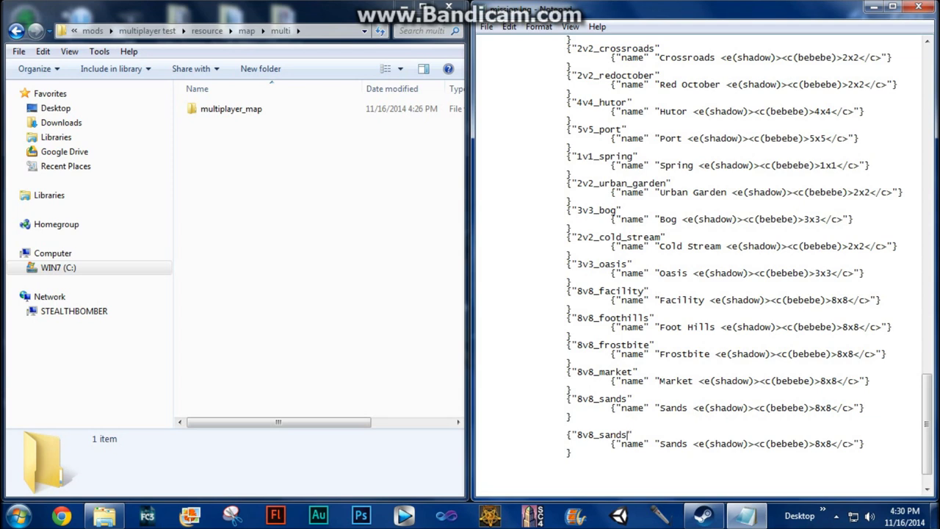
Change the copied entry's identifier to multiplayer_map, matching the map folder's name.
key("BackSpace")
key("BackSpace")
key("BackSpace")
key("BackSpace")
key("BackSpace")
key("BackSpace")
key("BackSpace")
key("BackSpace")
key("BackSpace")
type("multiplayer_map")
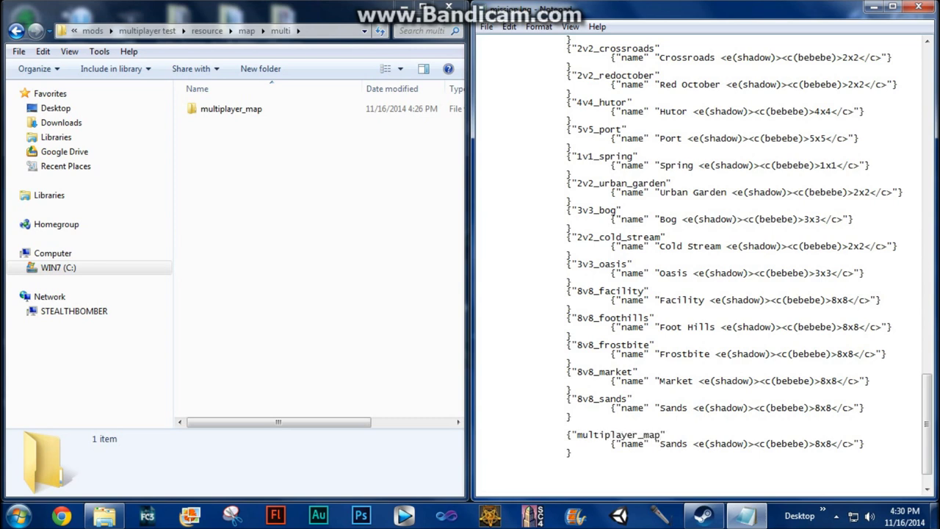
Set the display name of the multiplayer_map entry to test.
scroll(698, 257, "down", 1)
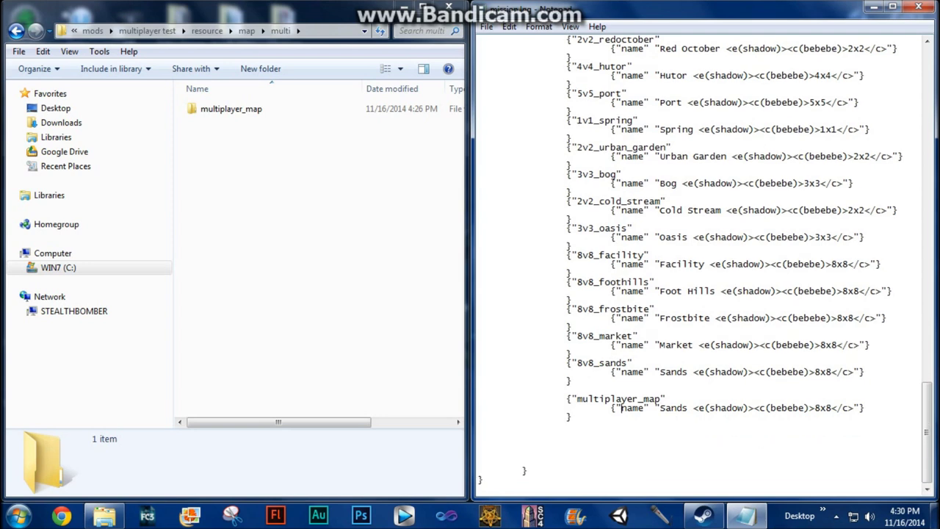
double_click(626, 408)
left_click(649, 408)
left_click_drag(689, 408, 660, 409)
type("test")
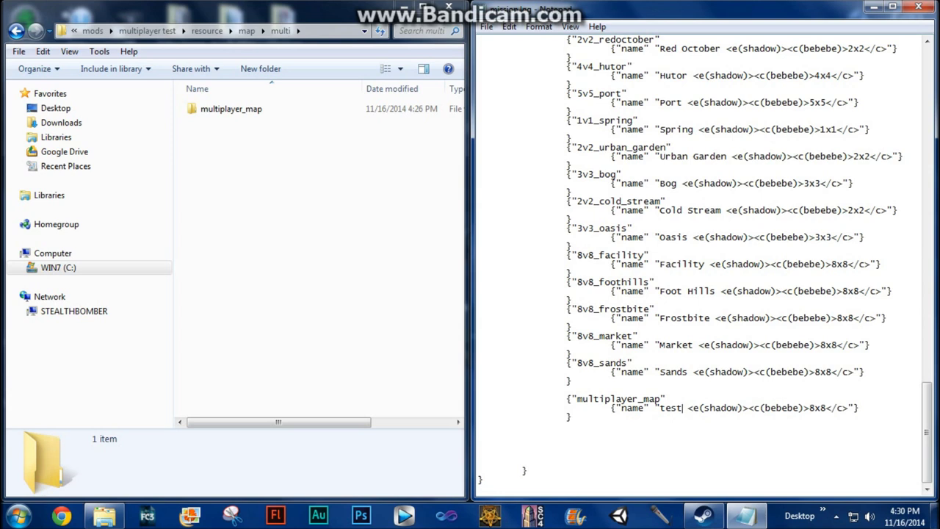
Set the player format in the multiplayer_map entry's name line to 1x1.
left_click_drag(692, 409, 810, 409)
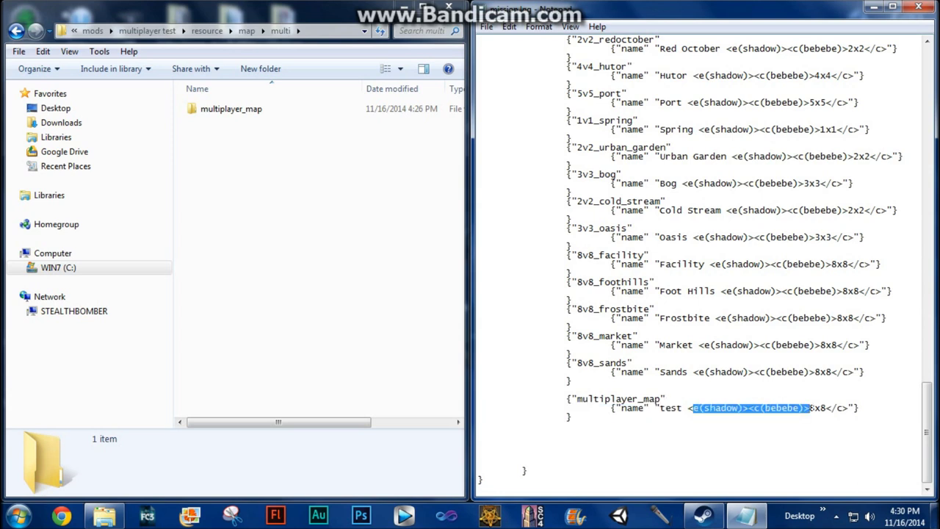
left_click(572, 417)
left_click_drag(572, 417, 661, 400)
left_click(738, 408)
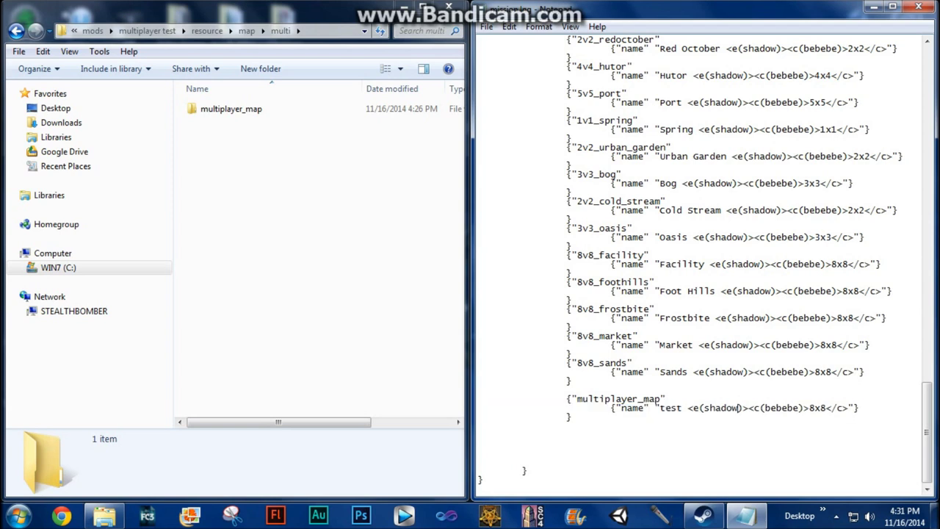
left_click_drag(809, 408, 826, 408)
left_click(825, 409)
left_click_drag(827, 407, 809, 408)
type("1x1")
scroll(705, 260, "up", 1)
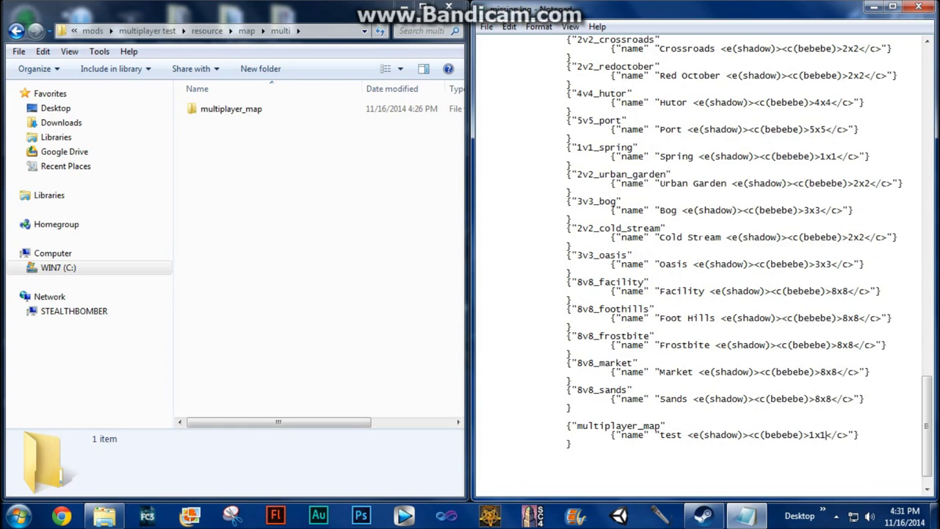
Save the edited mission.lng, close it, and minimize the mod's multi folder window.
left_click(486, 26)
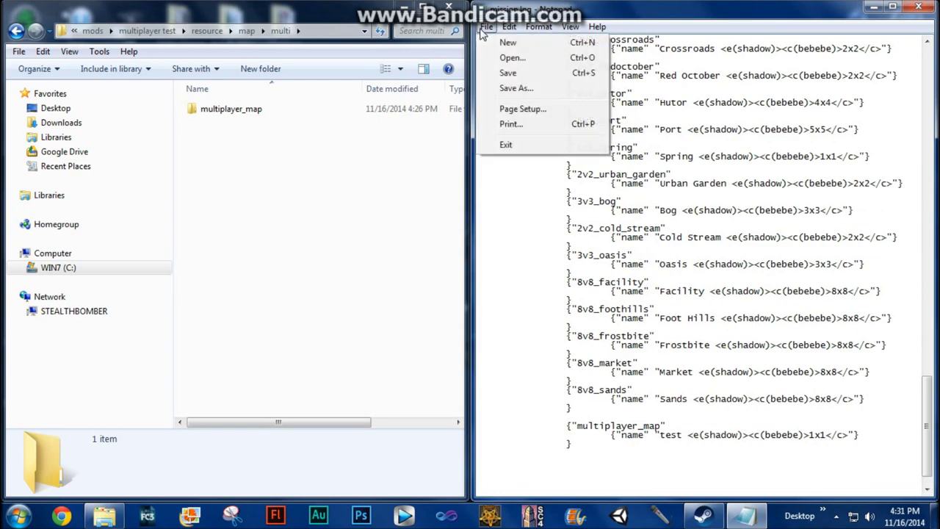
left_click(508, 73)
scroll(705, 260, "up", 3)
scroll(705, 260, "up", 20)
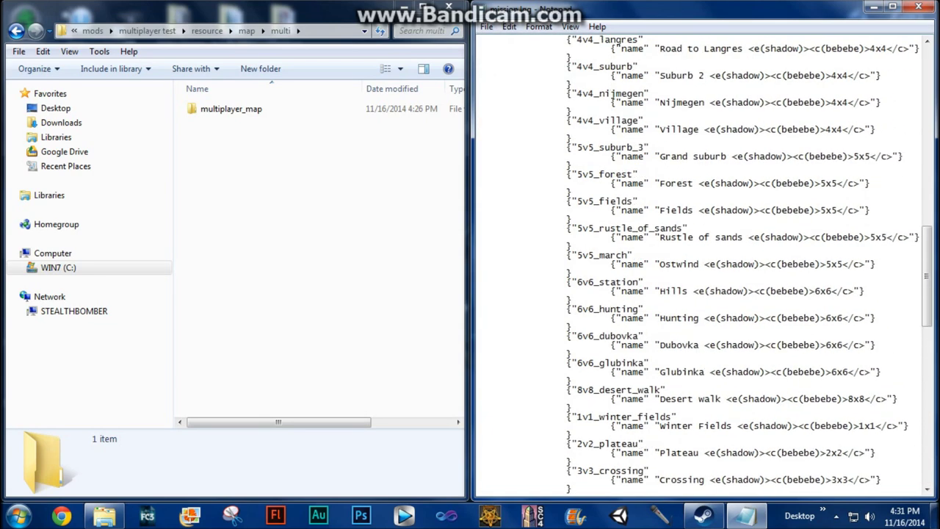
left_click_drag(644, 129, 766, 514)
left_click(764, 433)
scroll(764, 353, "down", 11)
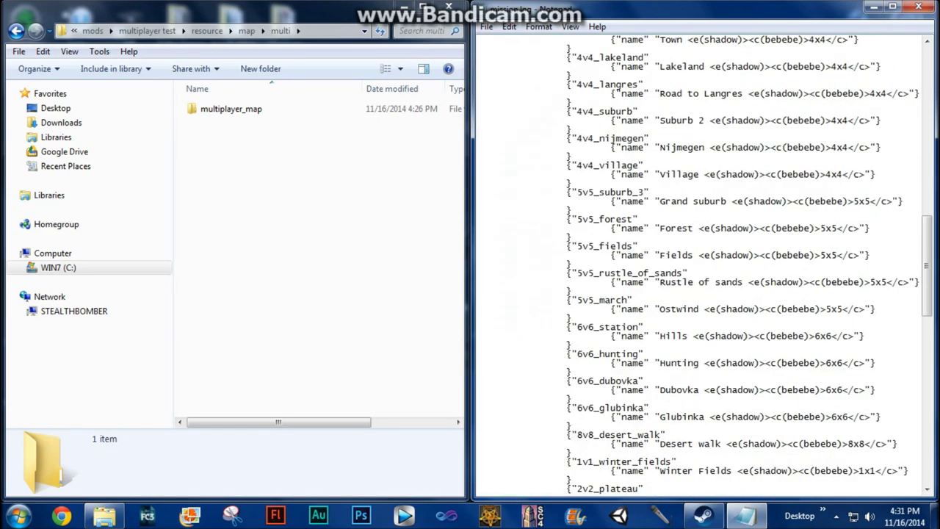
left_click(914, 15)
left_click(404, 7)
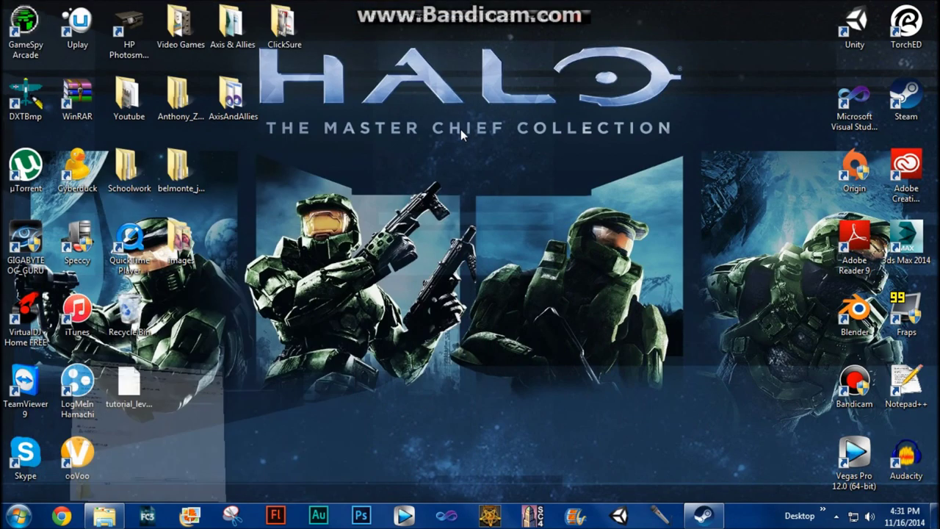
Switch to Steam and launch Men of War: Assault Squad 2 in play mode rather than the editor.
left_click(705, 516)
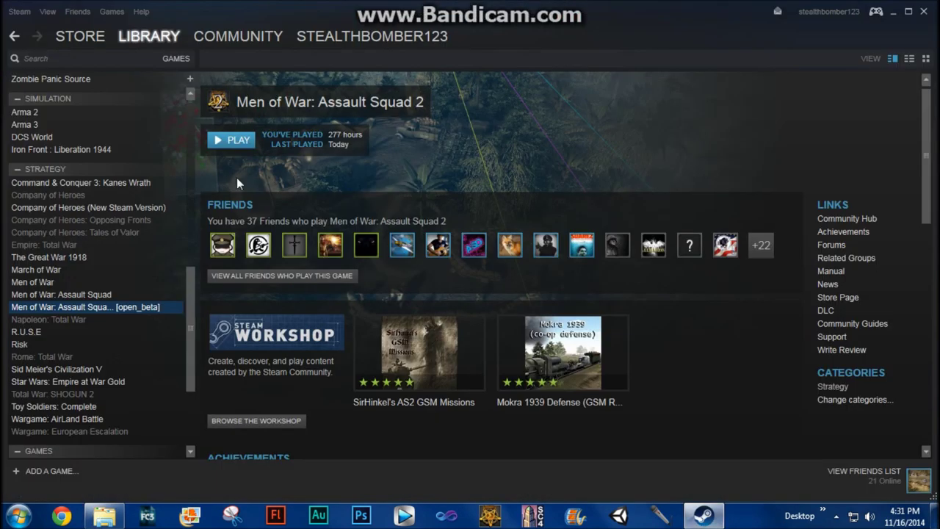
left_click(219, 142)
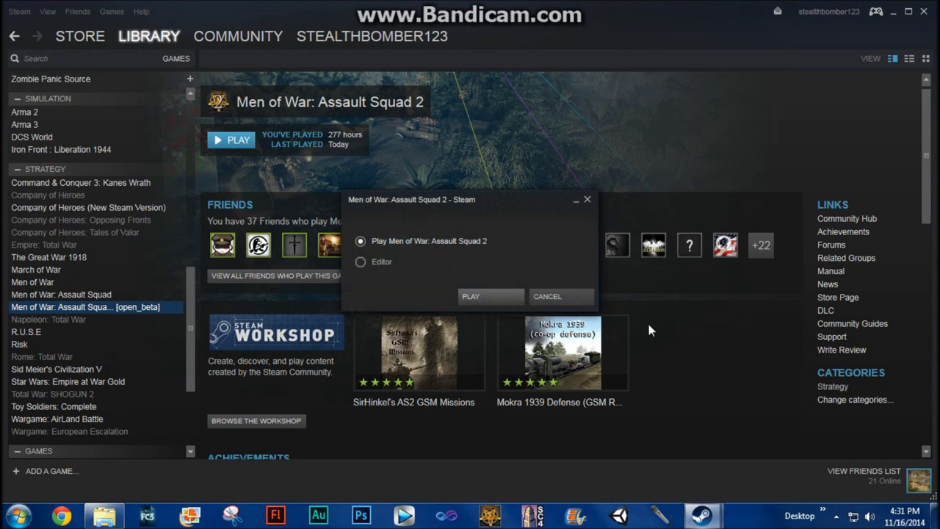
left_click(481, 297)
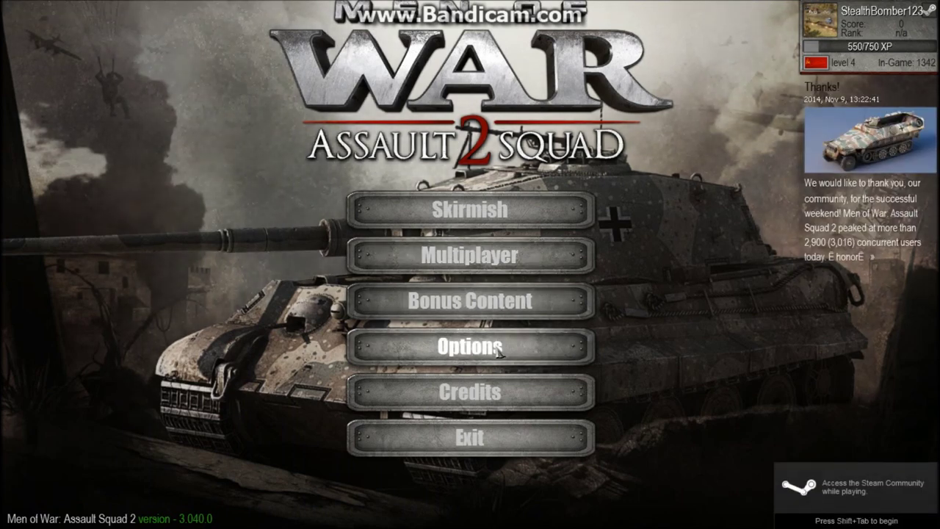
Activate the multiplayer test mod in the game's options, apply the change, and leave the options.
left_click(498, 348)
left_click(573, 163)
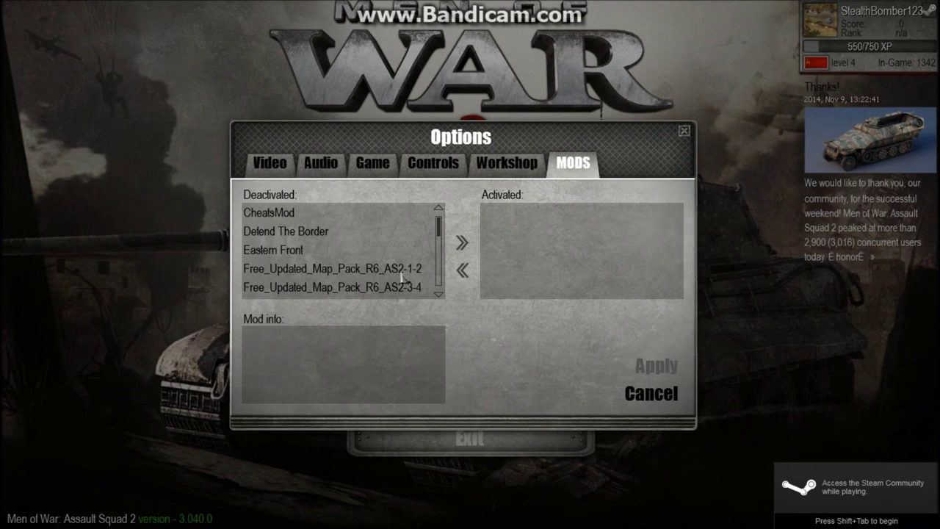
scroll(309, 265, "down", 10)
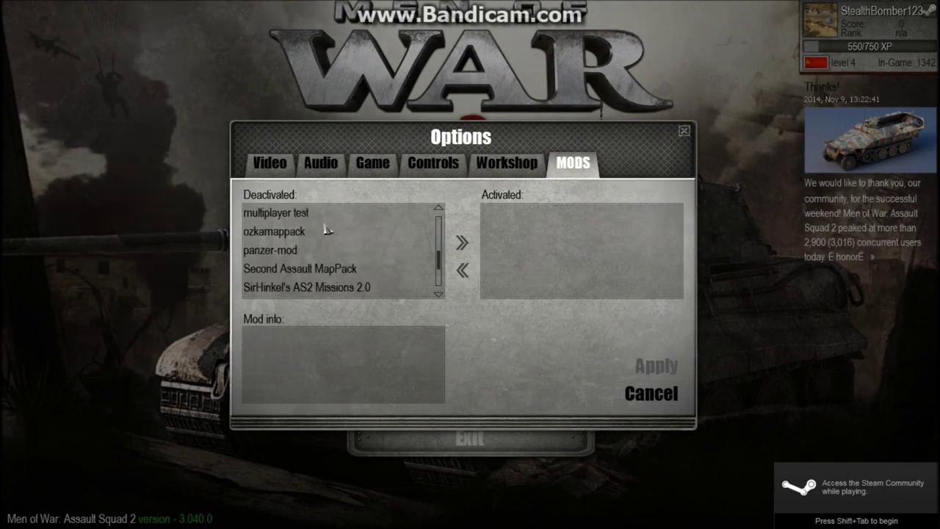
scroll(309, 263, "down", 6)
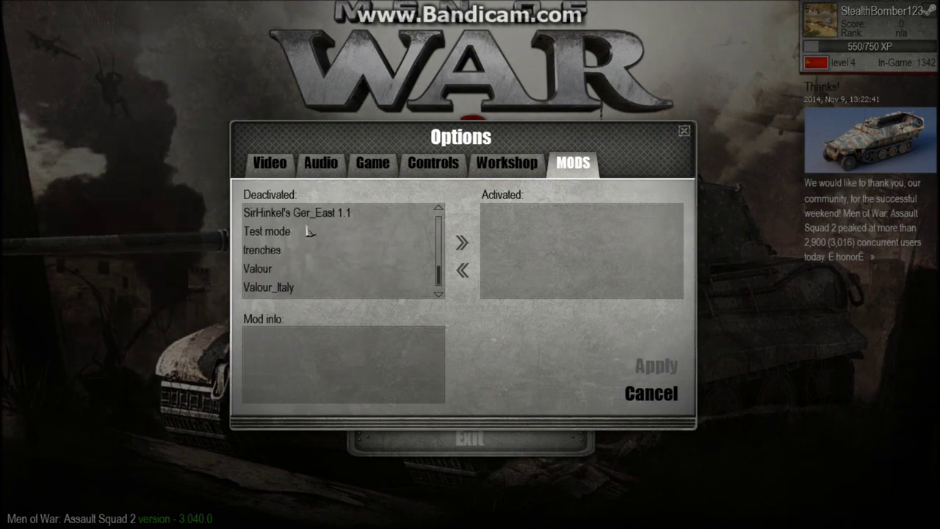
scroll(294, 271, "up", 5)
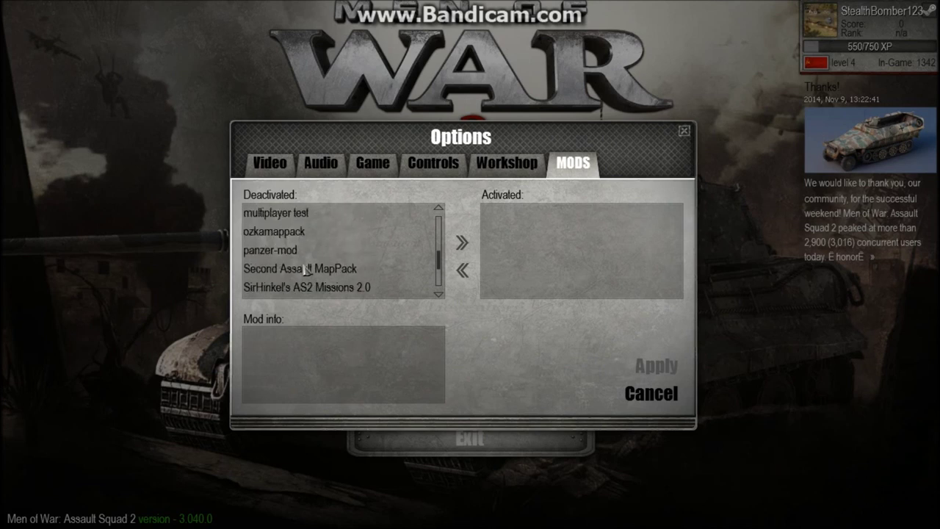
scroll(307, 268, "up", 1)
left_click(308, 235)
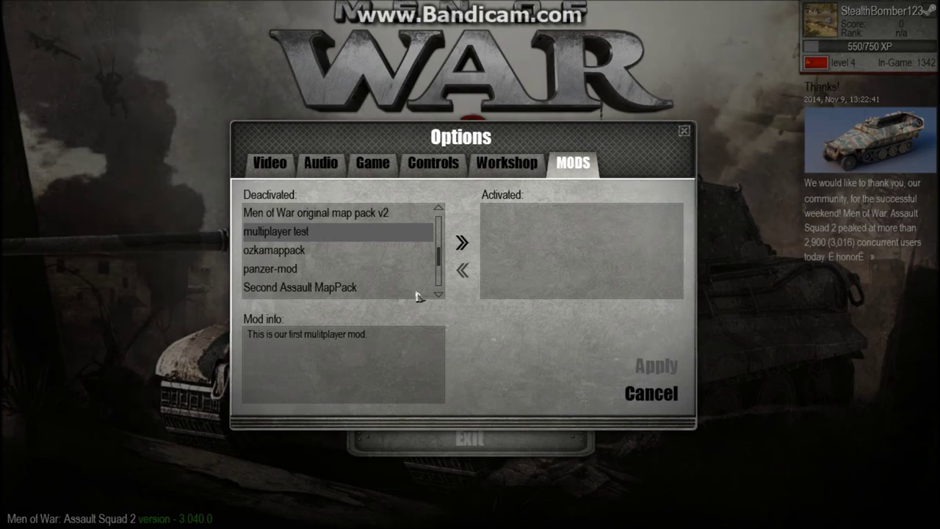
double_click(312, 234)
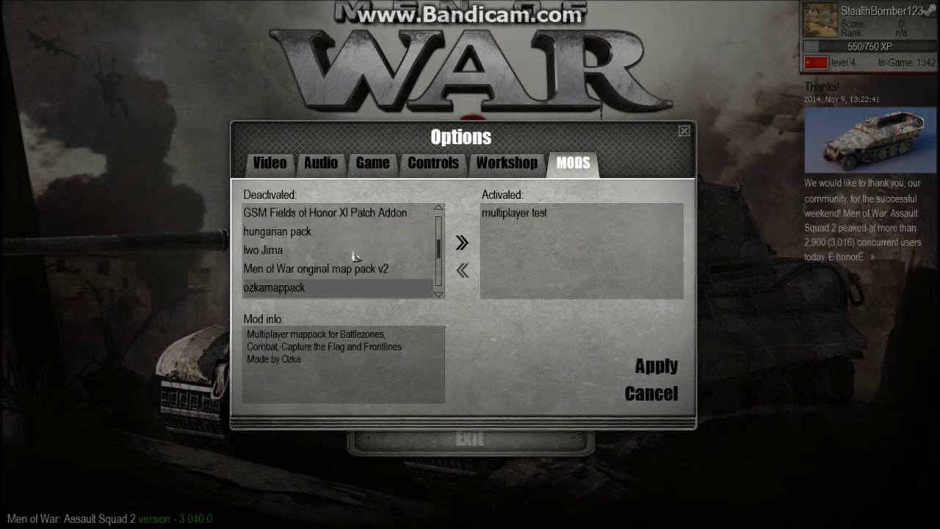
left_click(562, 220)
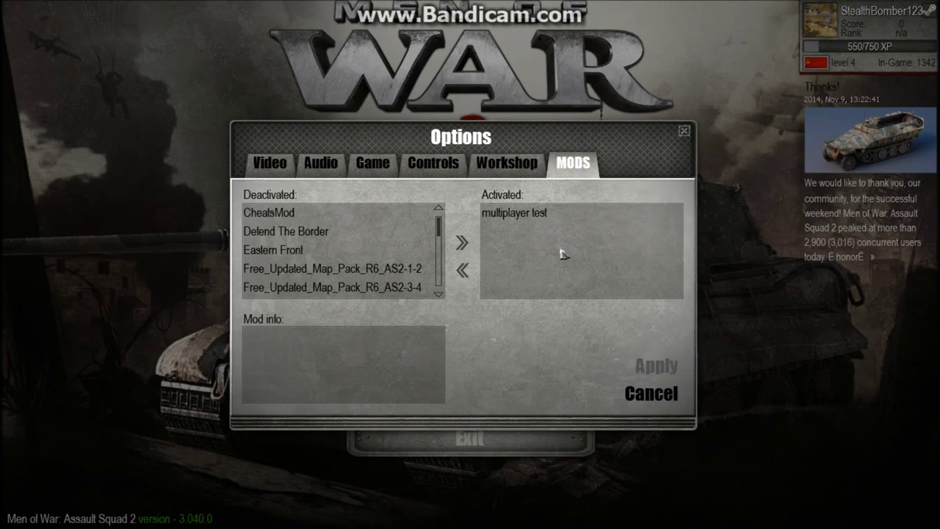
left_click(505, 215)
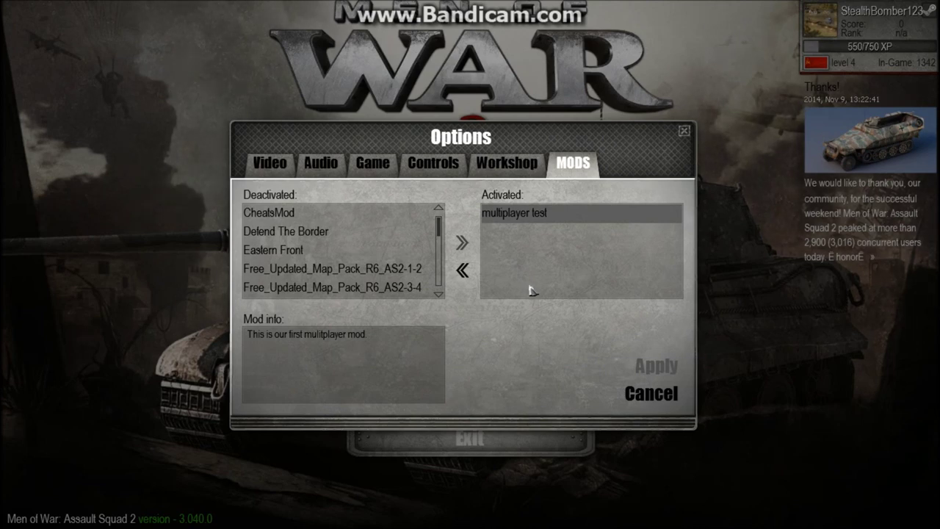
left_click(670, 395)
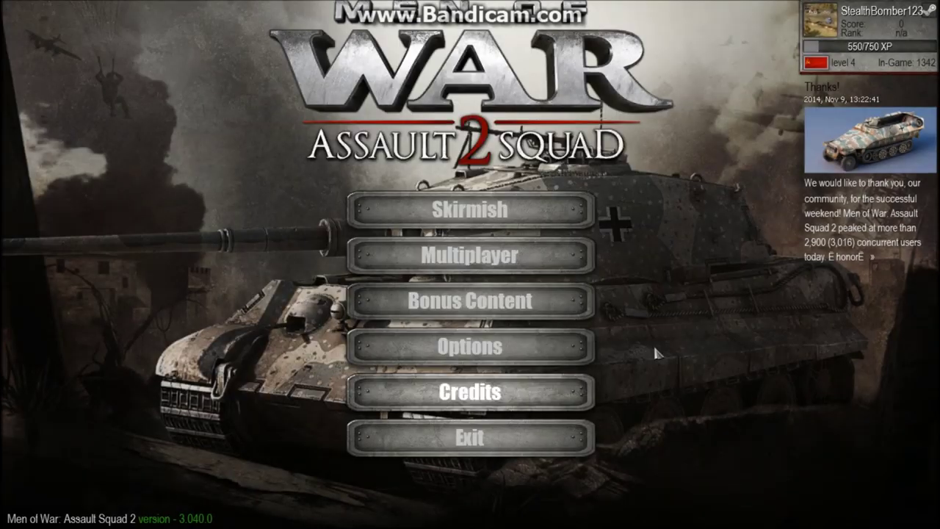
Begin setting up a new LAN multiplayer game.
left_click(496, 259)
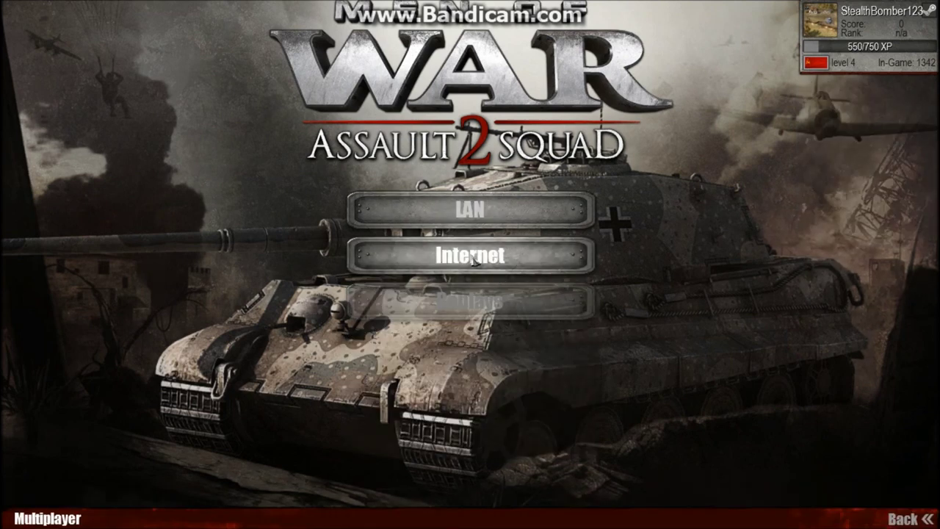
left_click(485, 209)
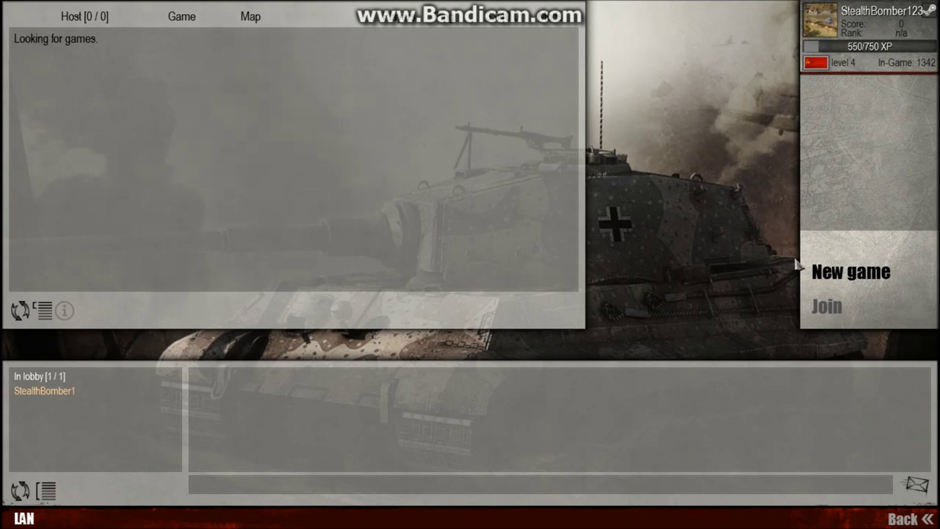
left_click(817, 271)
Keep the Combat game type, choose the test 1x1 map, and create the game.
scroll(77, 136, "down", 2)
scroll(77, 136, "down", 3)
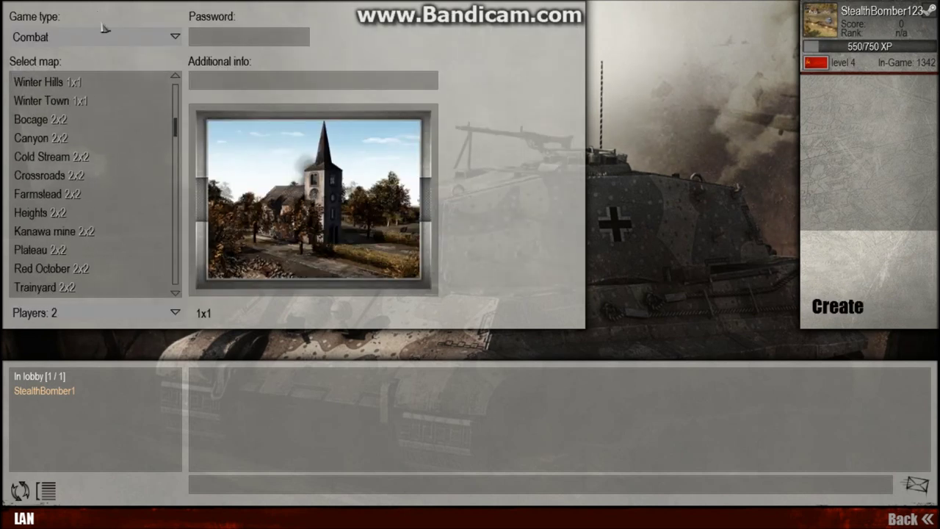
left_click(94, 40)
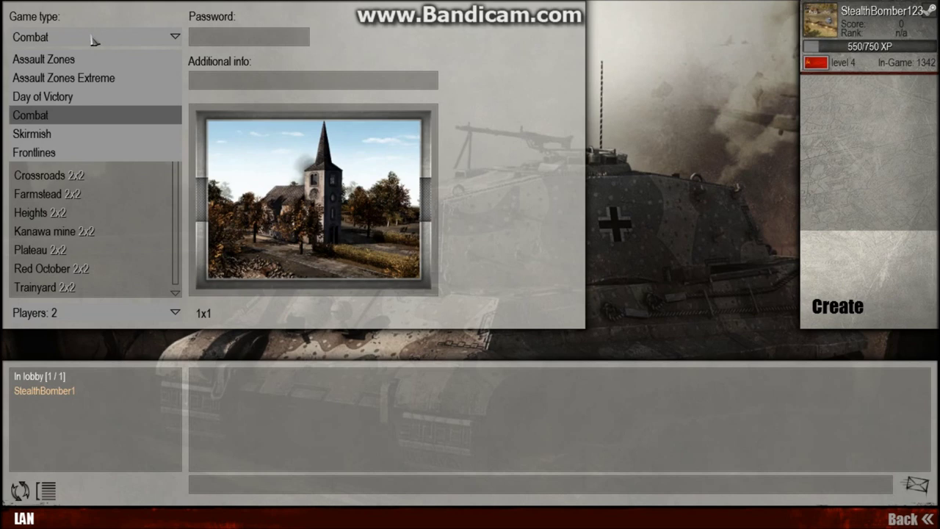
left_click(92, 36)
left_click_drag(178, 131, 158, 305)
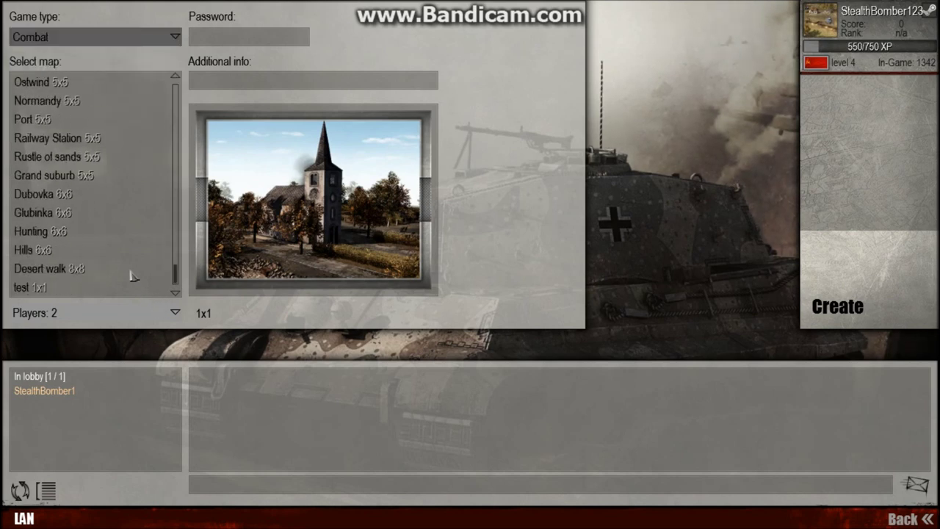
left_click(64, 288)
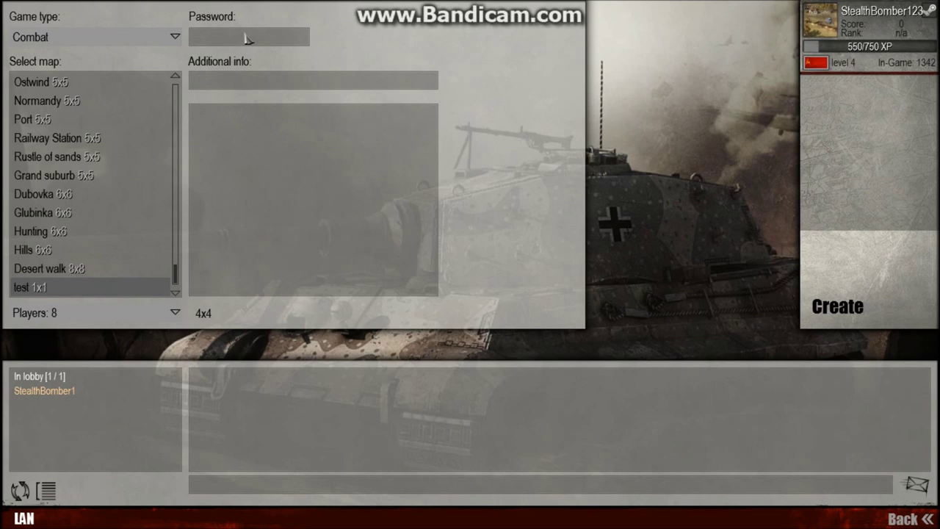
left_click(823, 310)
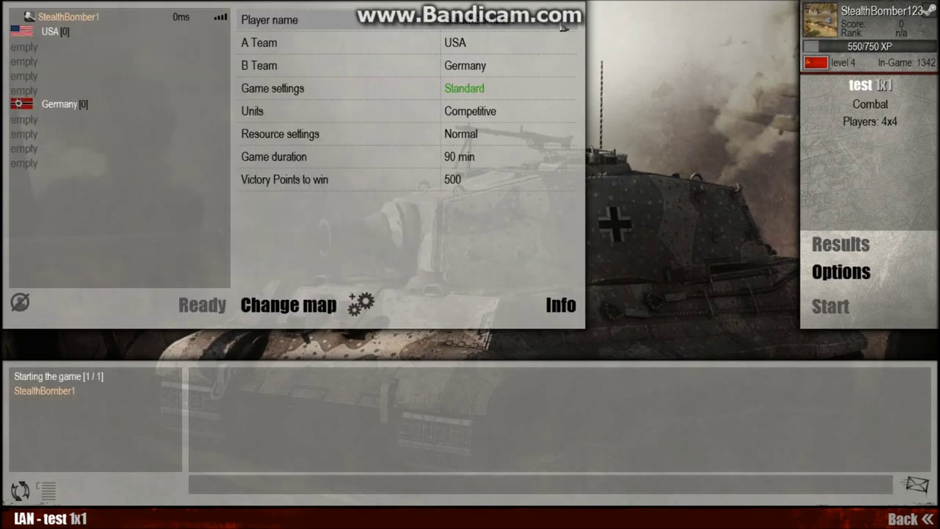
Set A Team to Soviet Union, join that team, and mark the player as ready.
left_click(478, 43)
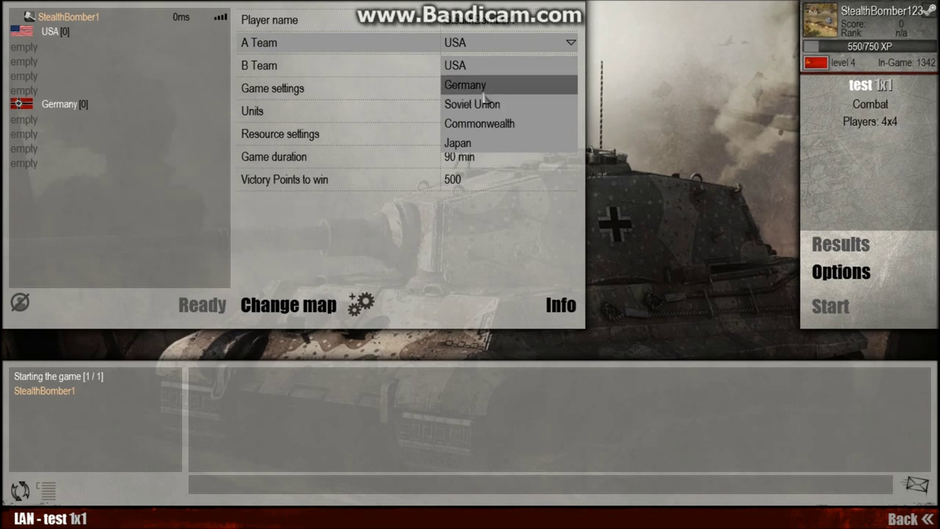
left_click(481, 101)
left_click(56, 36)
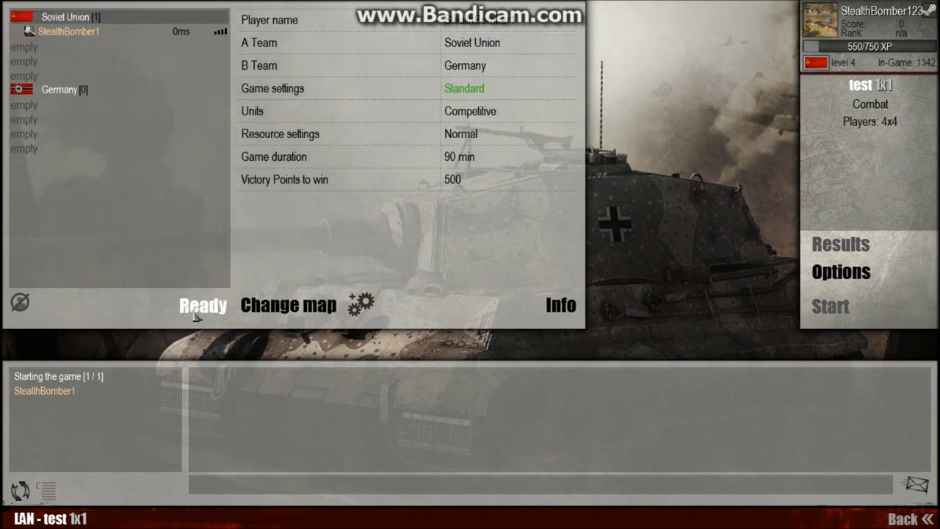
left_click(202, 305)
Show the advanced match settings, set the game settings to Custom, and allow all units.
left_click(476, 117)
left_click(475, 157)
left_click(484, 90)
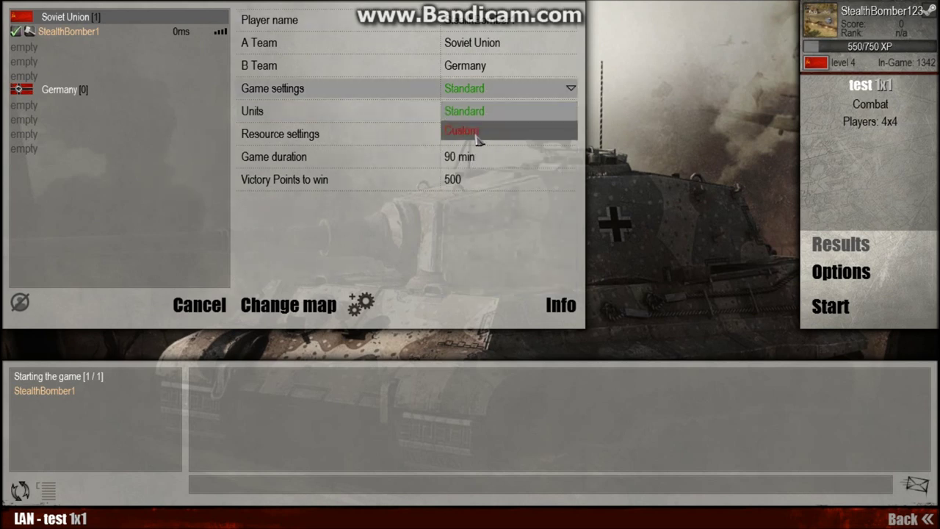
left_click(476, 132)
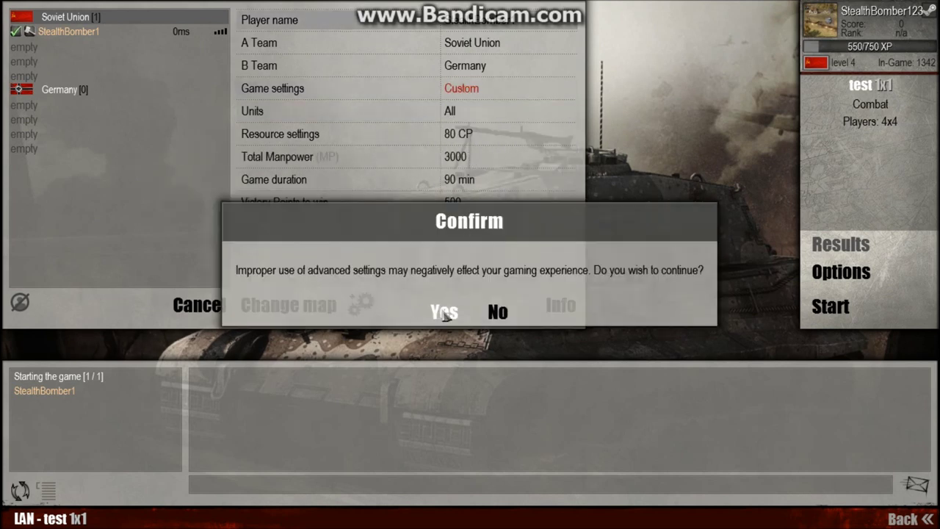
left_click(444, 312)
left_click(485, 131)
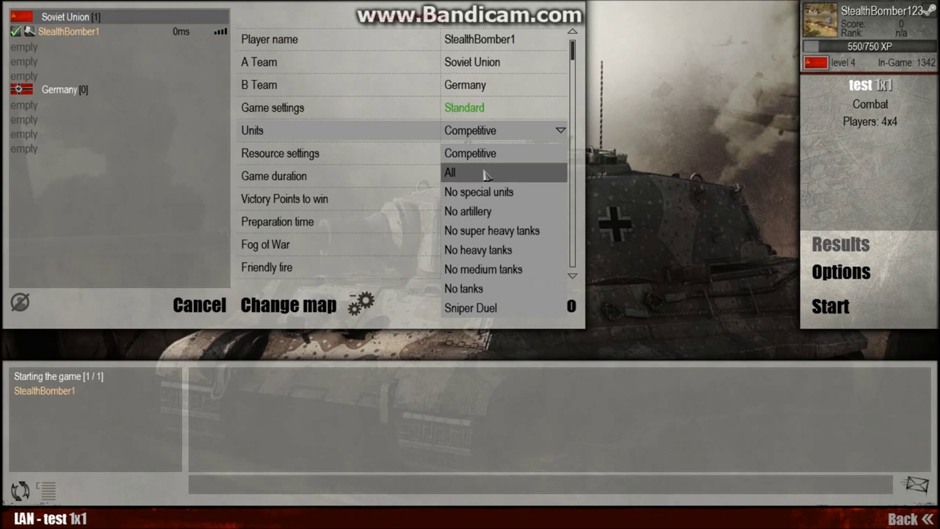
left_click(488, 173)
left_click(484, 110)
left_click(481, 152)
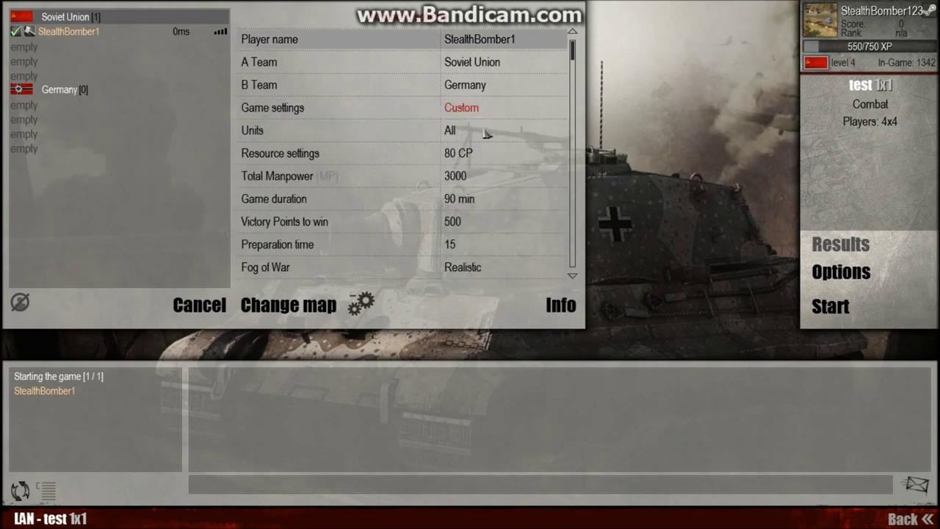
Set the resources to 180 CP, total manpower to 50000 and game duration to 120 min, and start the match.
left_click(484, 153)
left_click(474, 272)
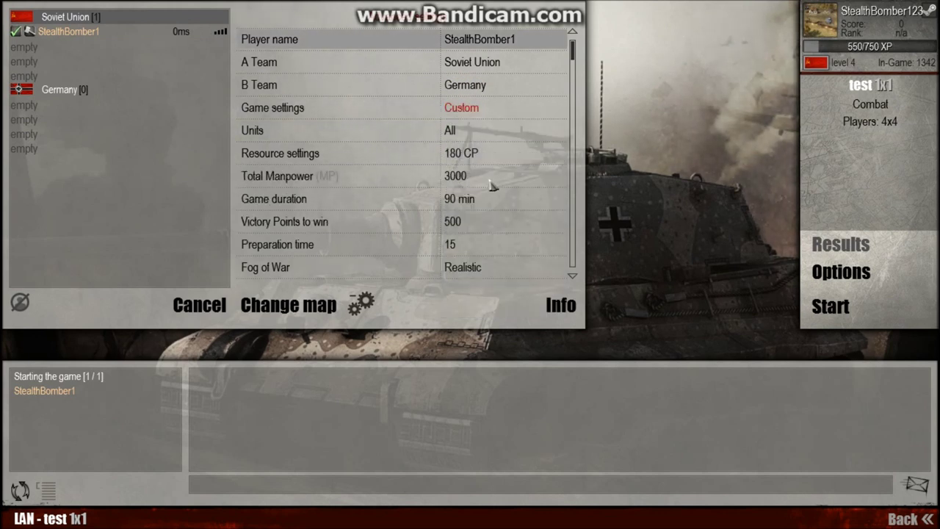
left_click(492, 188)
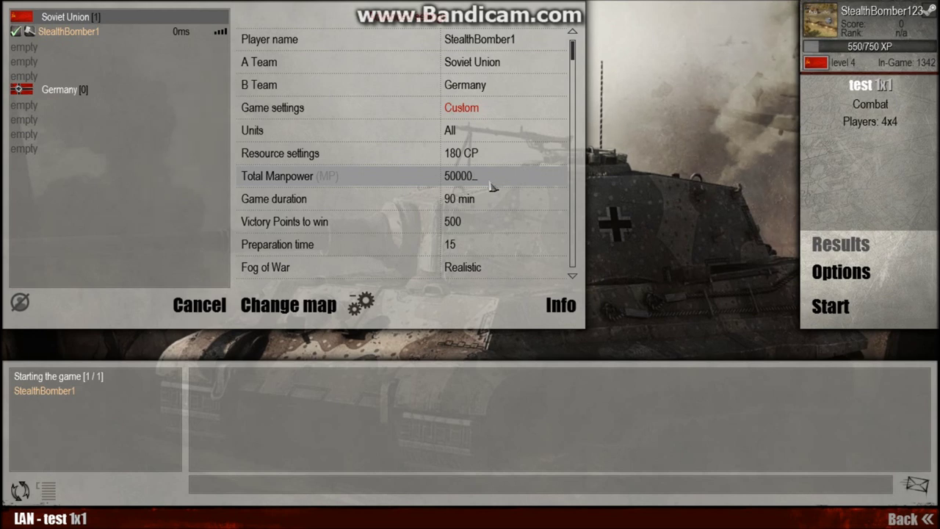
type("500000")
key("BackSpace")
key("Return")
left_click(469, 199)
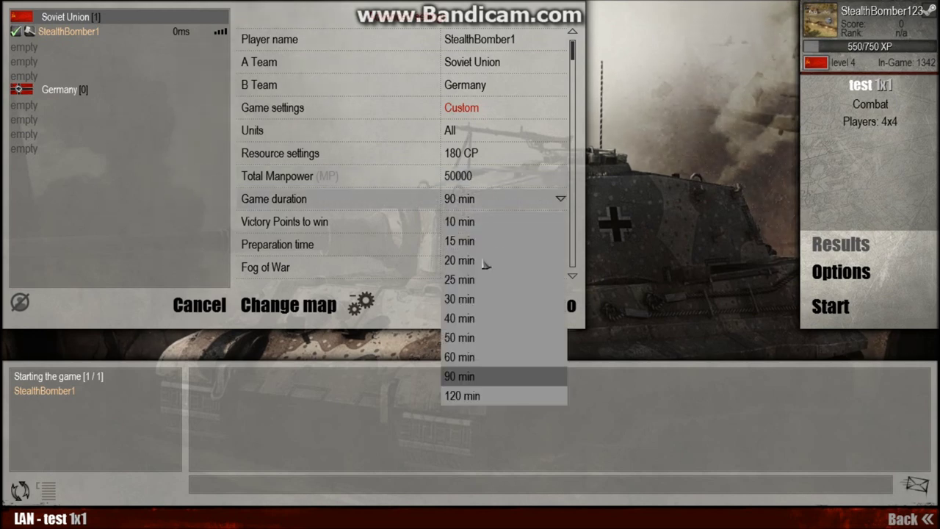
left_click(458, 390)
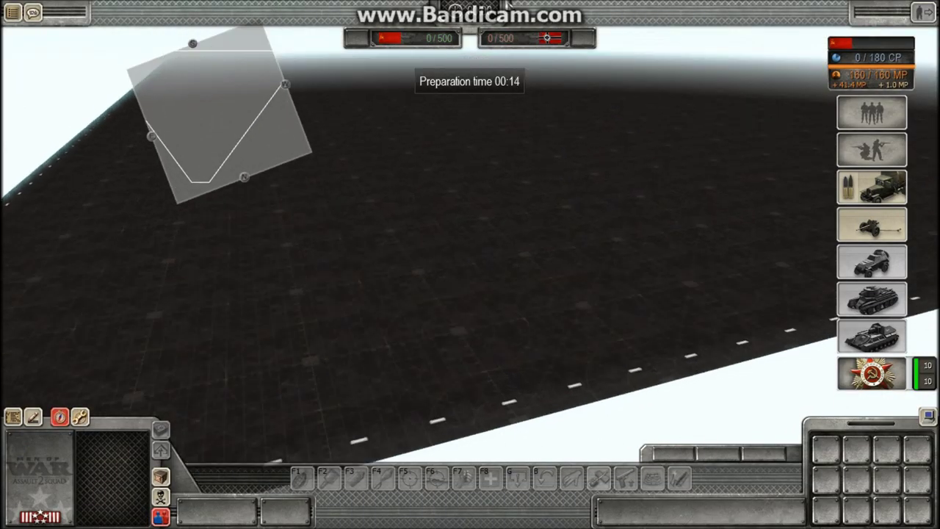
Inspect the test map's terrain and boundaries during the match's preparation time.
left_click_drag(483, 155, 638, 226)
left_click_drag(588, 242, 382, 221)
left_click_drag(392, 286, 592, 287)
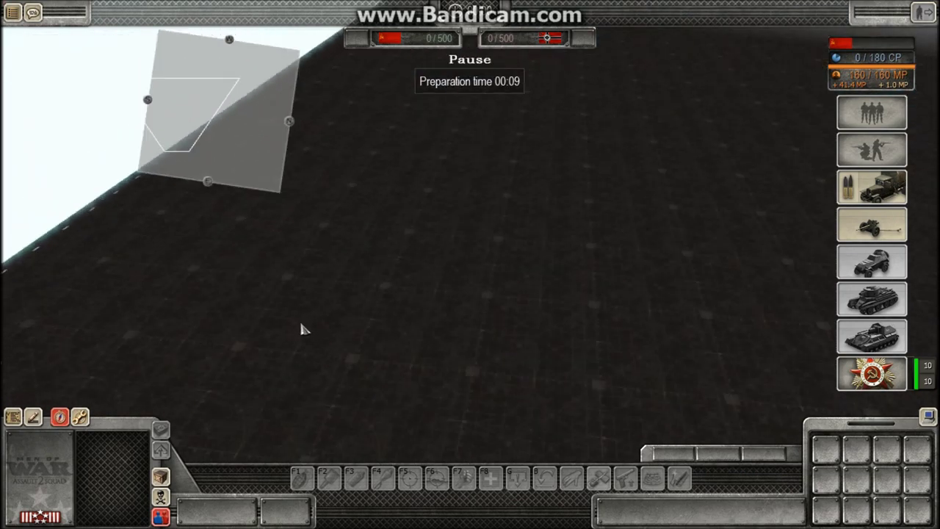
left_click_drag(302, 330, 607, 444)
left_click_drag(409, 235, 467, 228)
left_click_drag(791, 179, 393, 219)
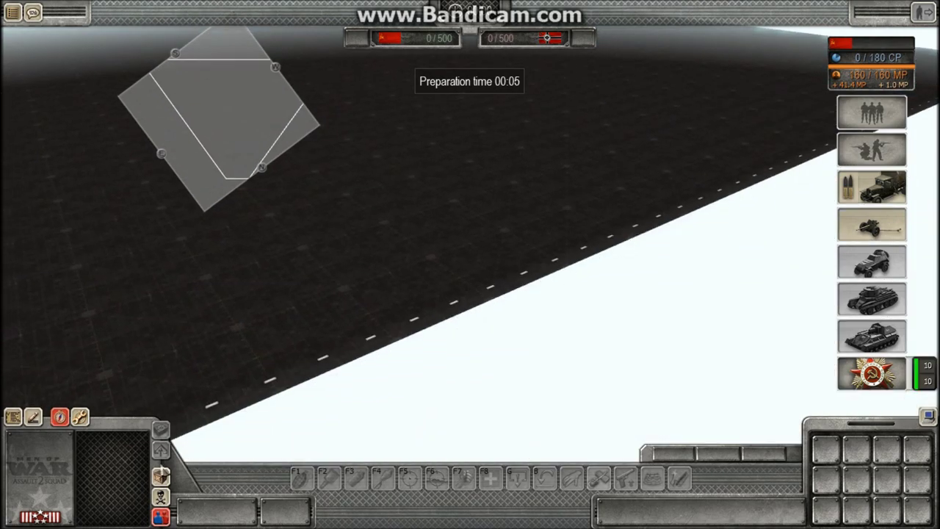
Deploy an assault infantry squad from the infantry reinforcements once the preparation time ends.
left_click_drag(330, 345, 487, 358)
left_click_drag(543, 255, 294, 330)
left_click_drag(571, 332, 653, 323)
left_click(872, 113)
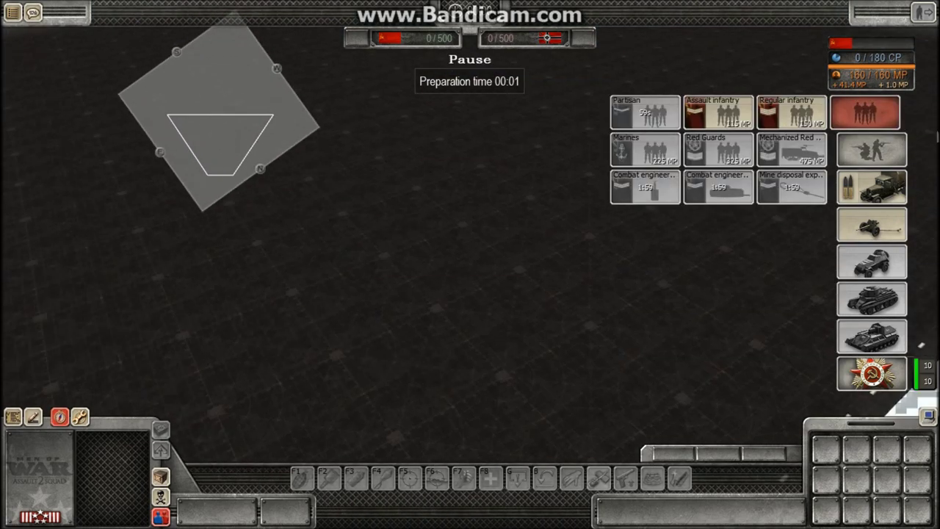
left_click(720, 114)
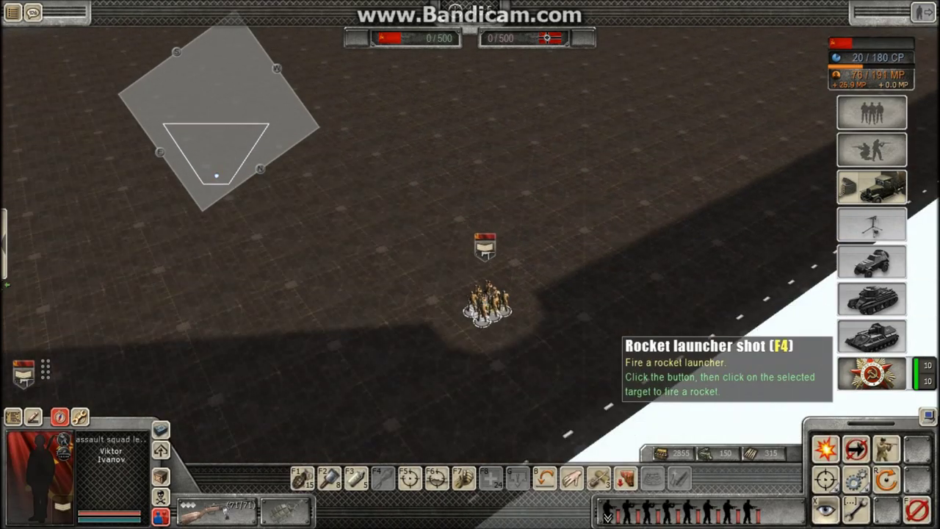
Order the assault infantry squad to advance from its spawn area farther onto the map.
right_click(577, 136)
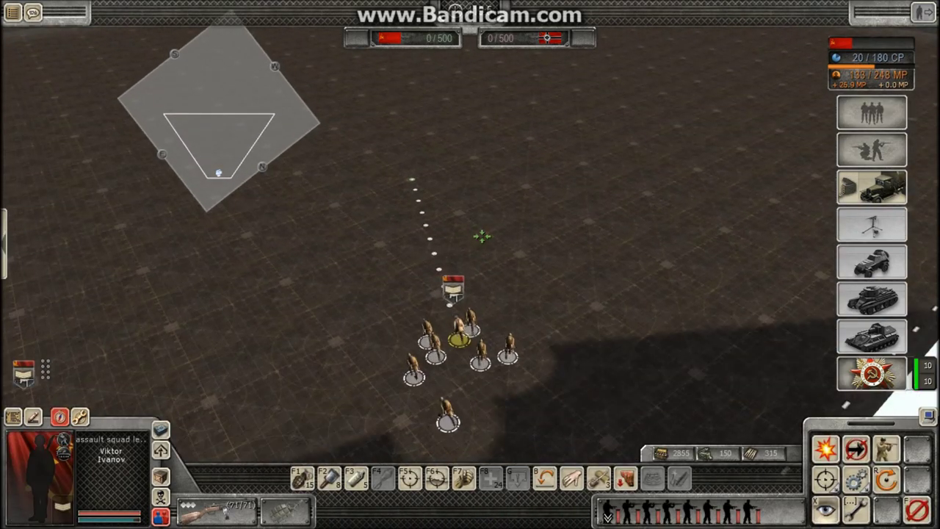
left_click_drag(482, 235, 575, 239)
right_click(478, 130)
left_click(413, 308)
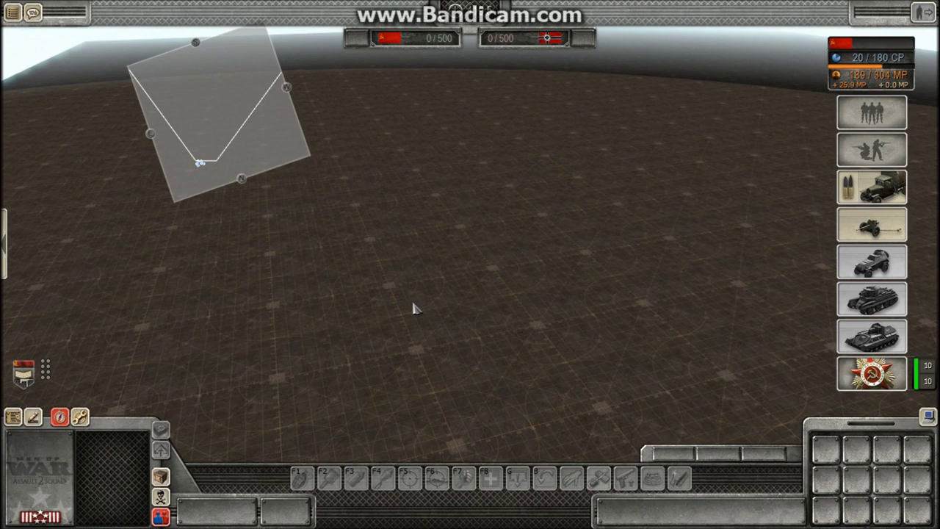
left_click_drag(376, 262, 472, 239)
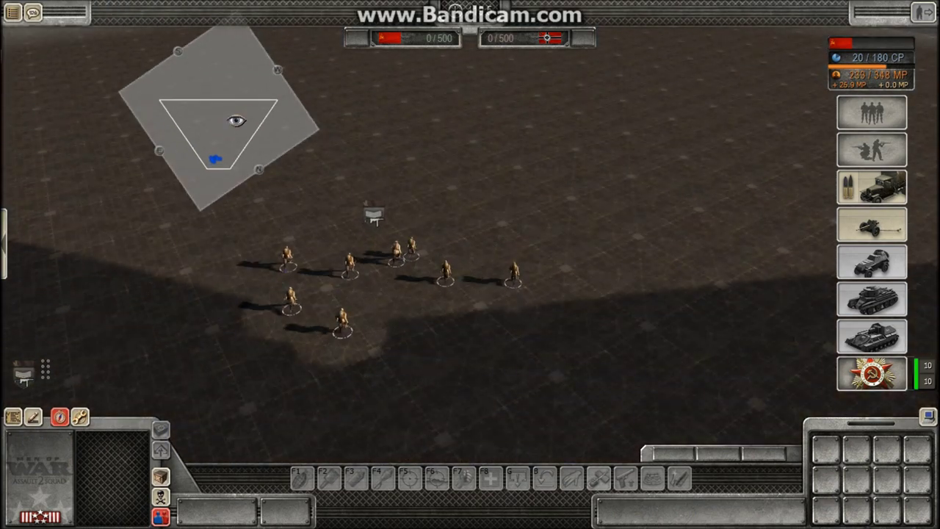
left_click_drag(288, 205, 421, 88)
left_click_drag(397, 130, 836, 361)
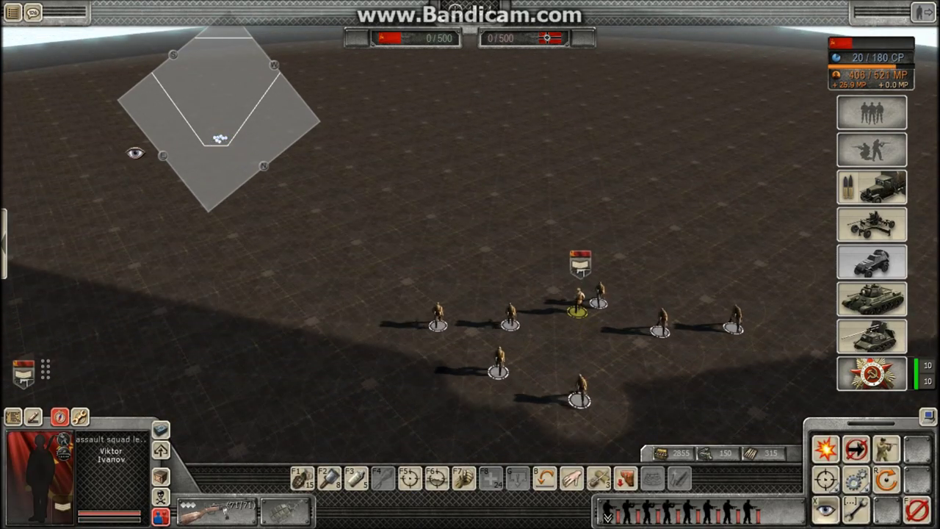
right_click(461, 141)
left_click_drag(437, 124, 514, 197)
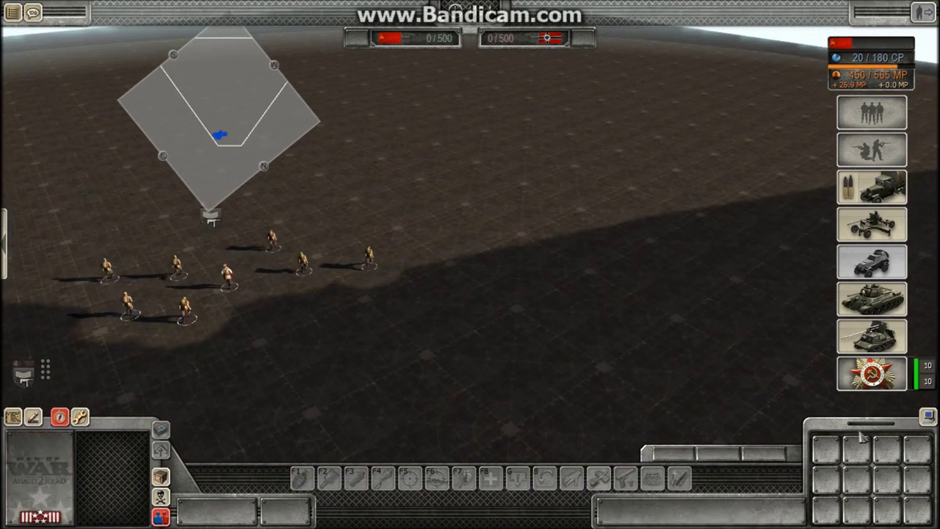
Deploy an SU-76 tank destroyer and order it to drive toward the infantry squad.
left_click(872, 373)
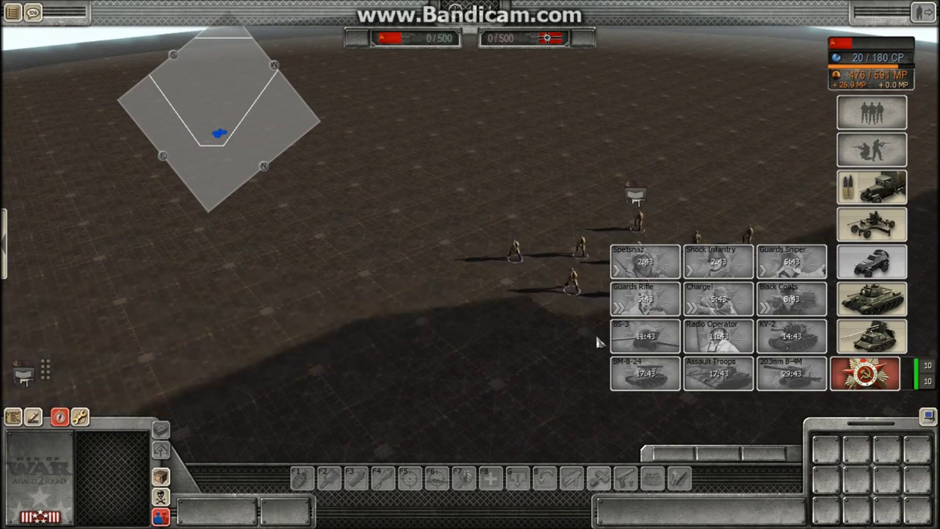
left_click(865, 336)
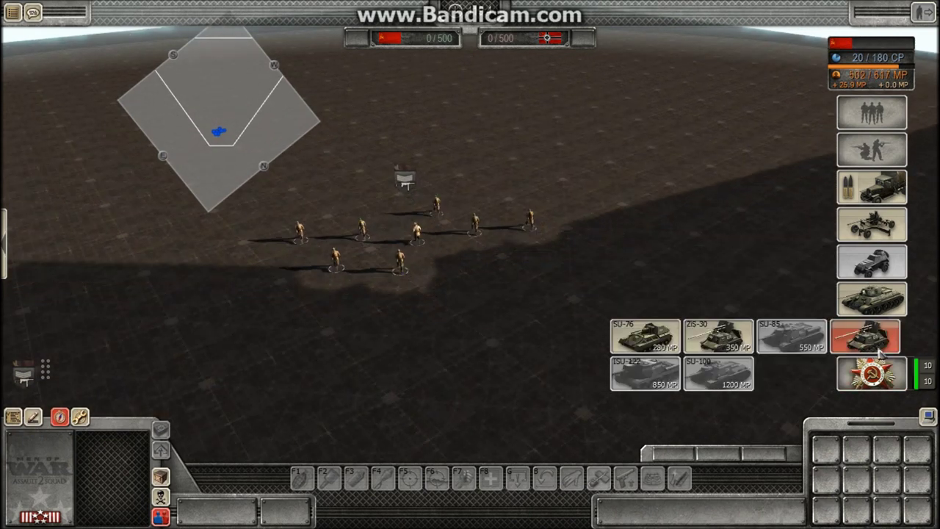
left_click(641, 337)
right_click(566, 209)
left_click(552, 323)
key("Down")
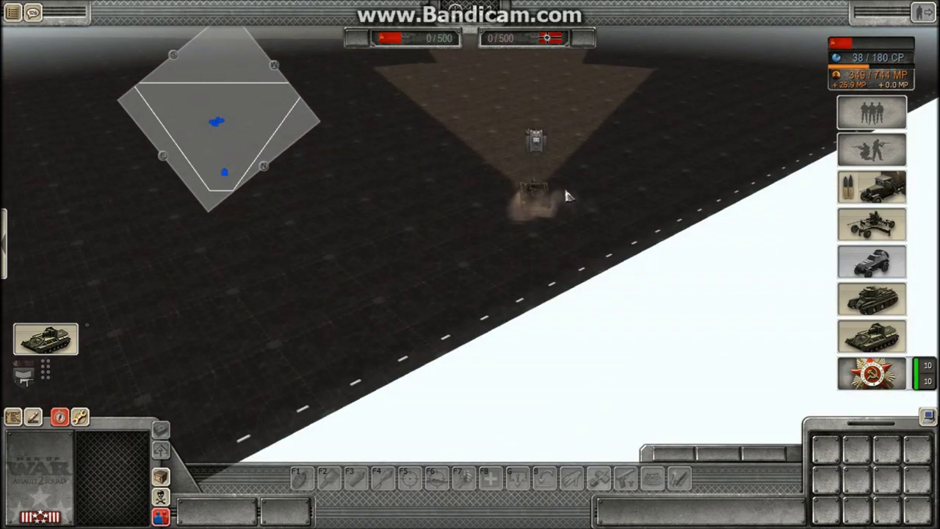
left_click(535, 193)
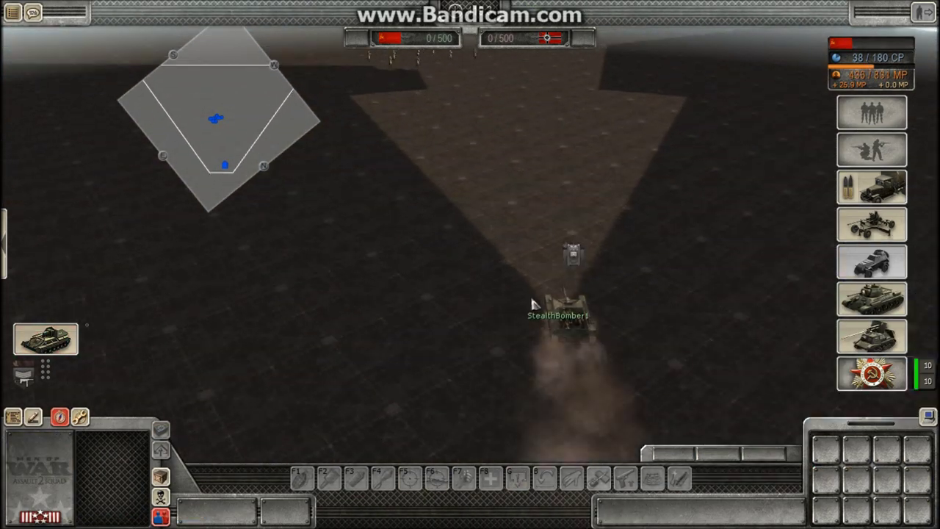
left_click(412, 282)
key("Up")
scroll(514, 166, "down", 3)
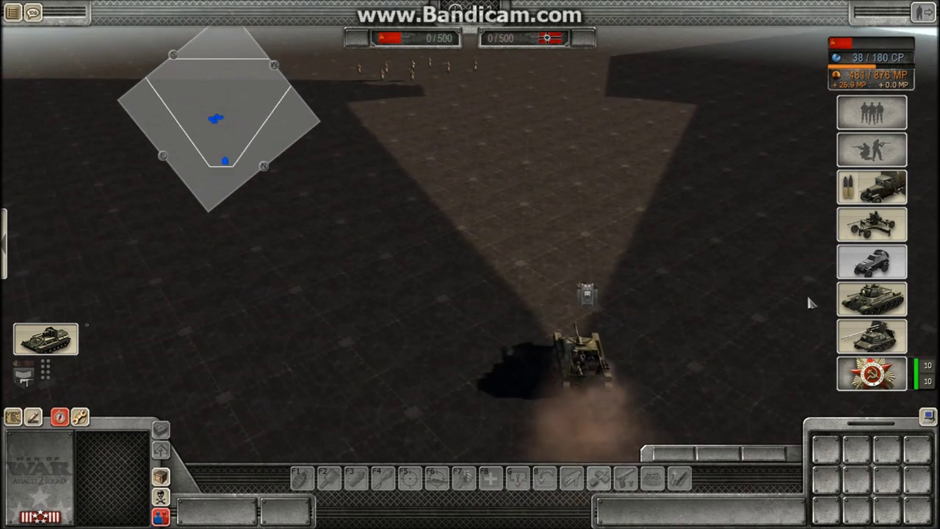
Deploy a T-34/57 medium tank and order it to drive from the spawn area onto the map.
left_click(868, 291)
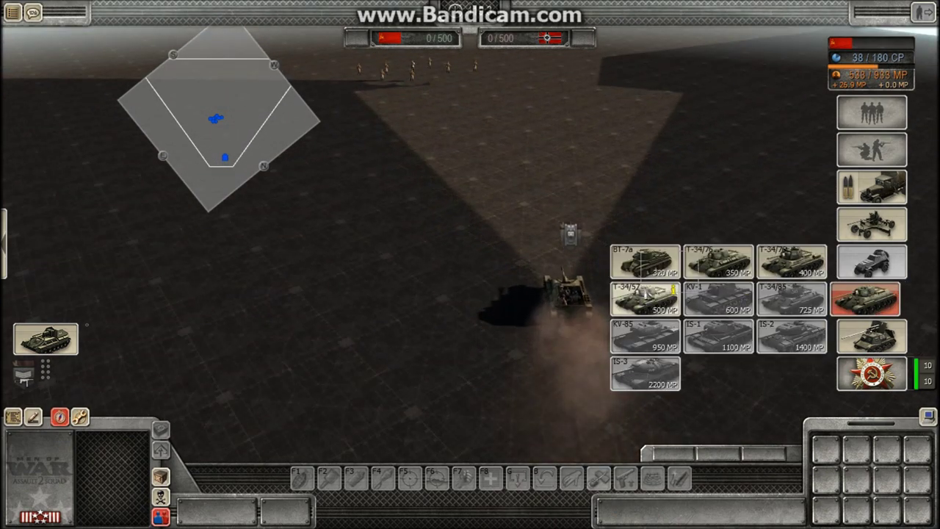
left_click(645, 298)
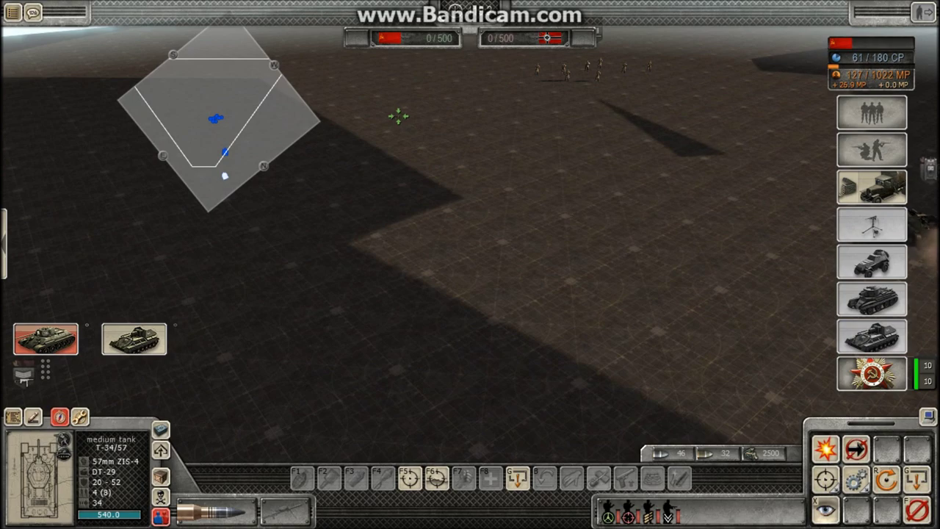
right_click(398, 116)
key("Down")
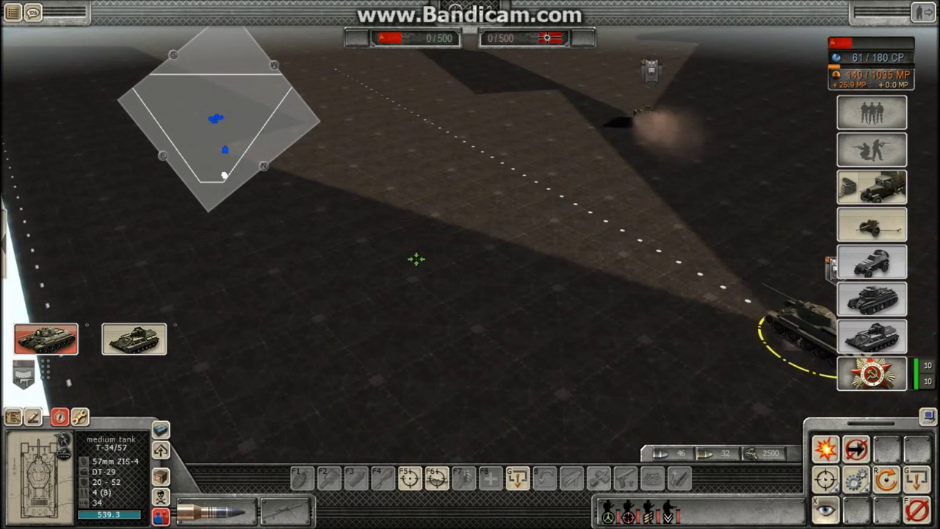
left_click(416, 260)
left_click_drag(331, 306, 582, 280)
left_click_drag(456, 258, 441, 183)
key("Up")
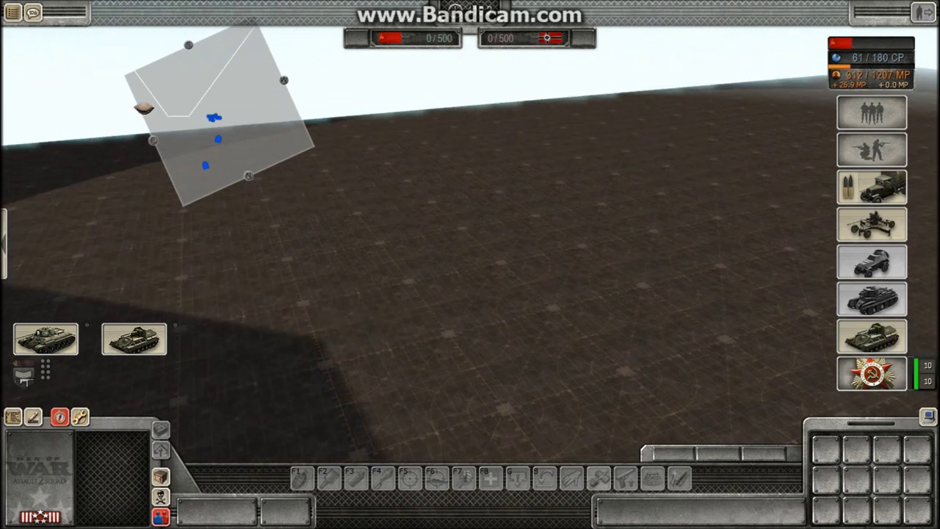
Select the T-34/57 and send it to a position beside the infantry squad.
left_click_drag(192, 122, 204, 158)
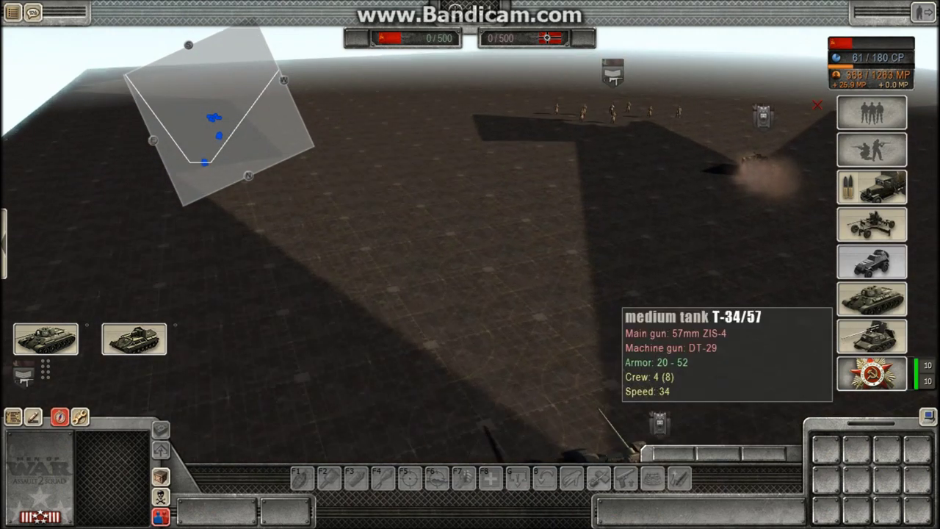
key("Right")
key("Left")
left_click_drag(582, 176, 502, 211)
mouse_move(502, 212)
left_mouse_down()
mouse_move(647, 309)
mouse_move(404, 140)
left_mouse_up()
left_click(424, 121)
right_click(424, 122)
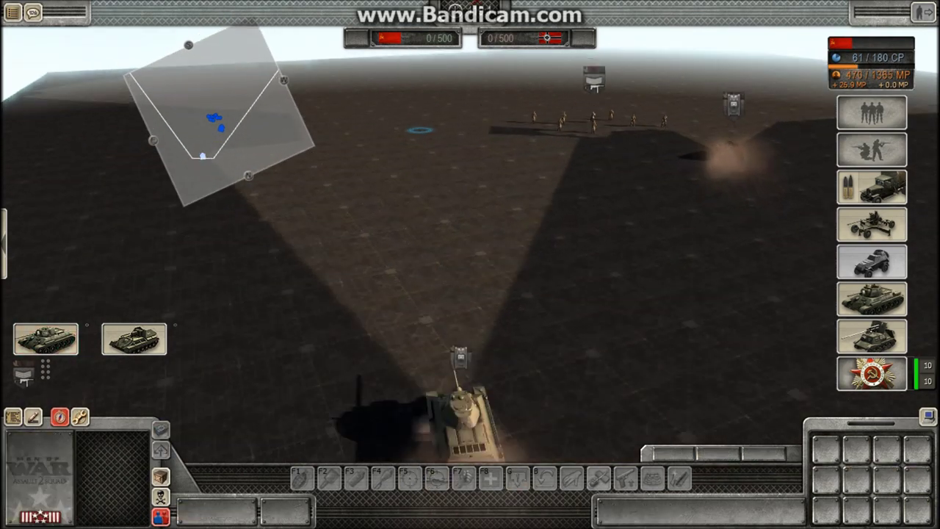
Examine the infantry squad and the arriving SU-76 up close on the test map.
key("Up")
key("Right")
key("Left")
key("Up")
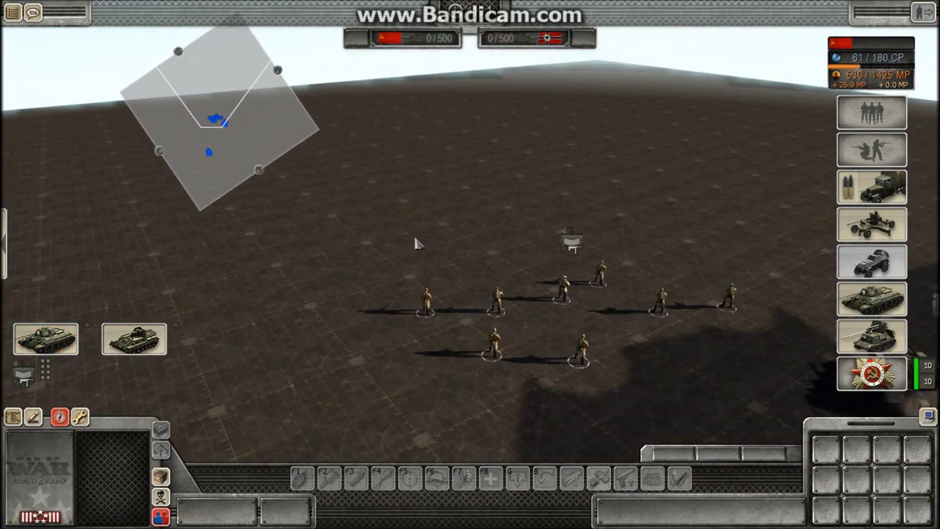
key("Right")
scroll(624, 272, "up", 5)
key("Right")
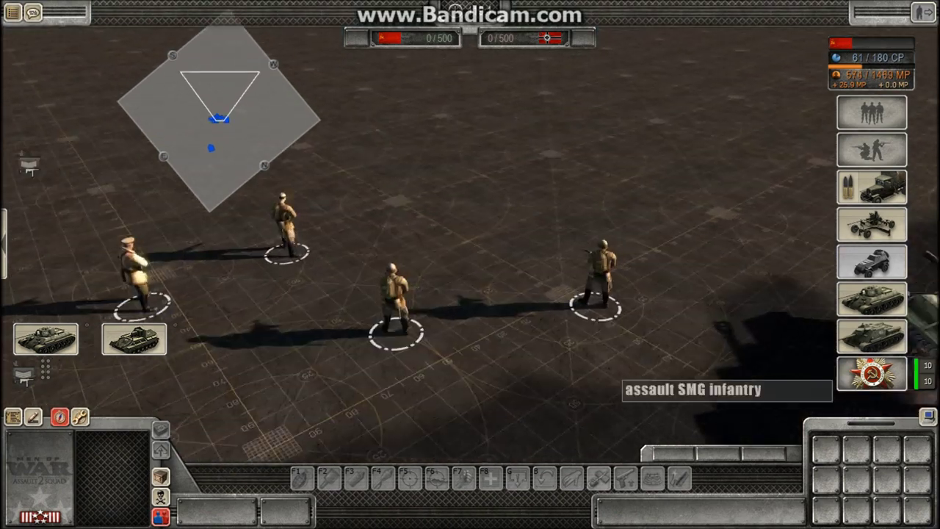
left_click_drag(723, 116, 227, 214)
scroll(610, 235, "up", 5)
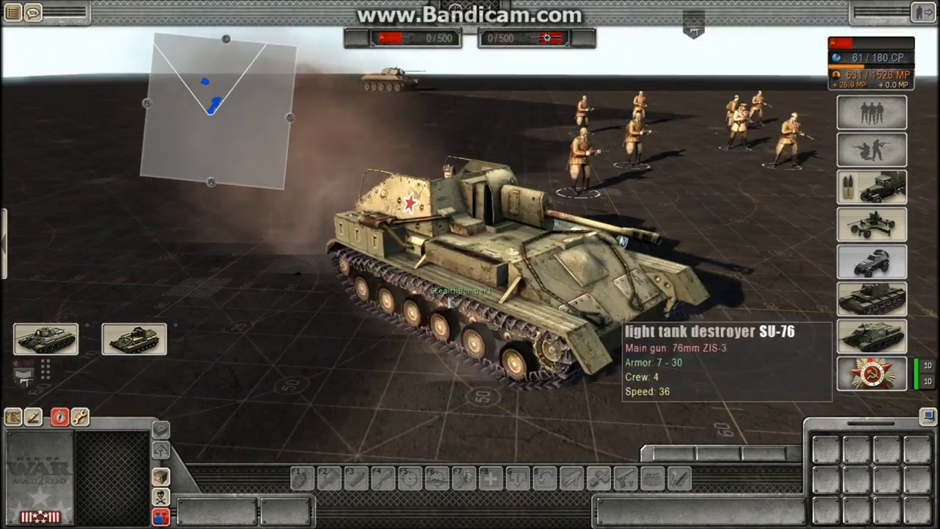
scroll(478, 321, "down", 5)
left_click_drag(478, 321, 556, 357)
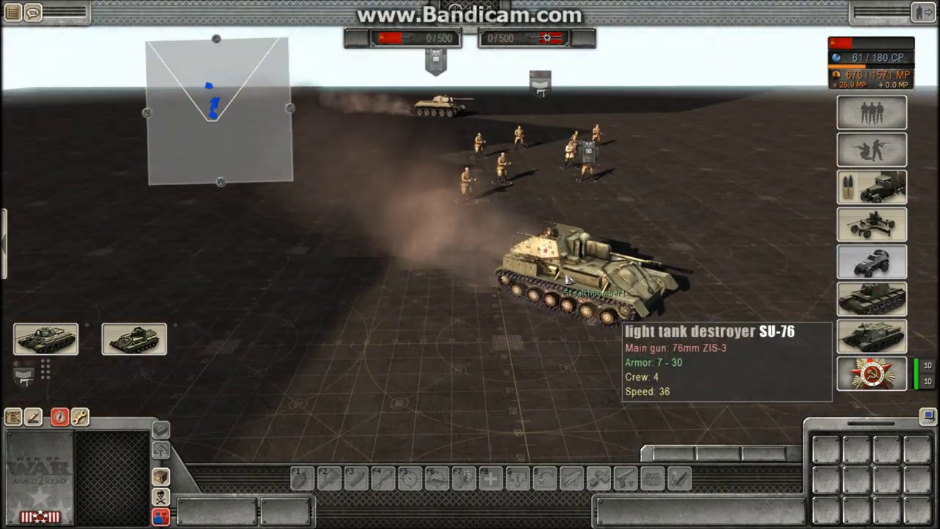
Take direct control of the SU-76, turn it back toward the infantry squad, and release control.
left_click(587, 268)
left_click_drag(587, 268, 700, 230)
key("End")
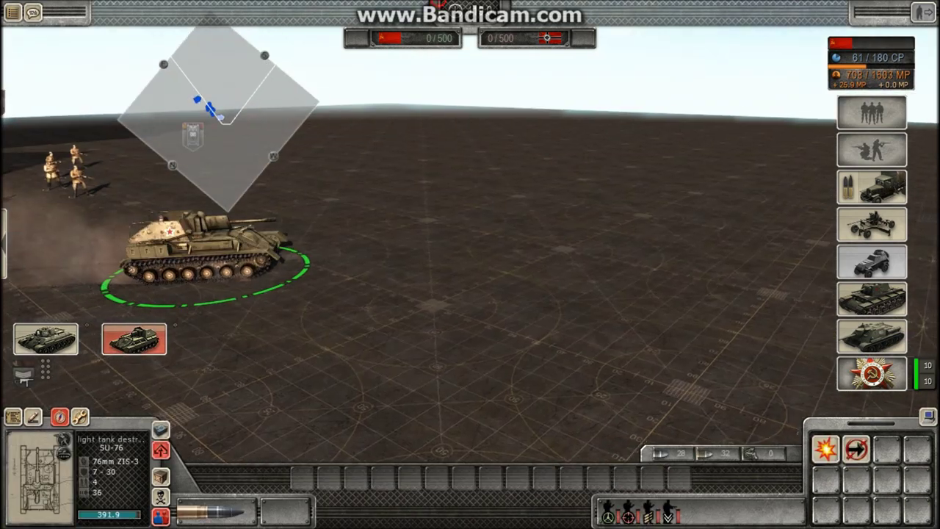
key("Up")
key("Left")
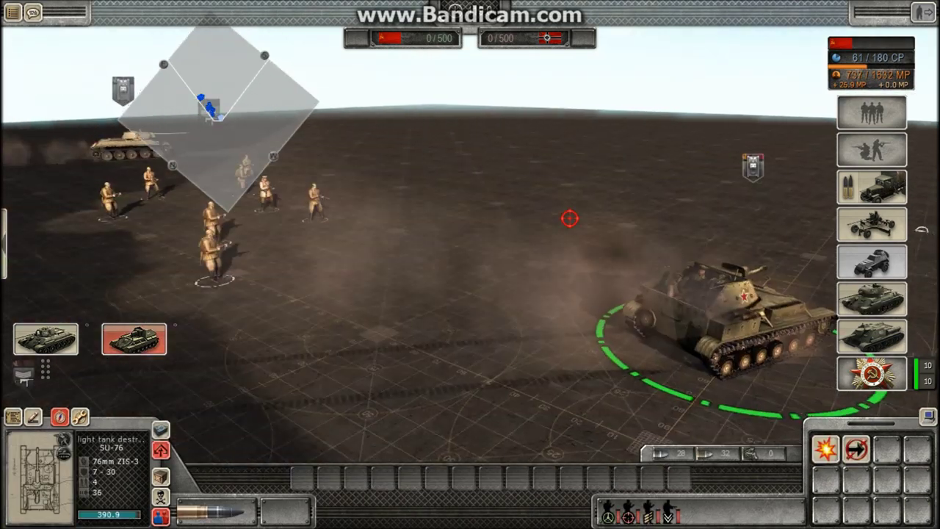
key("Left")
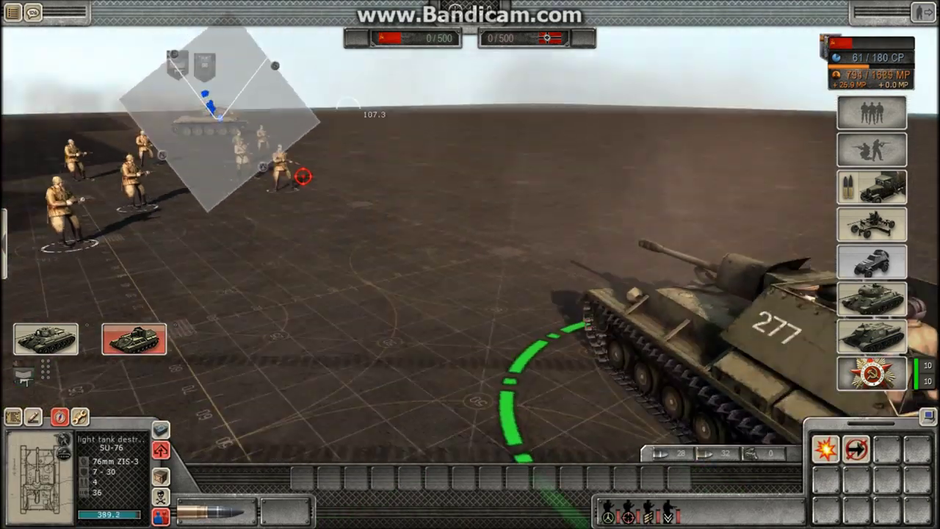
scroll(502, 178, "down", 5)
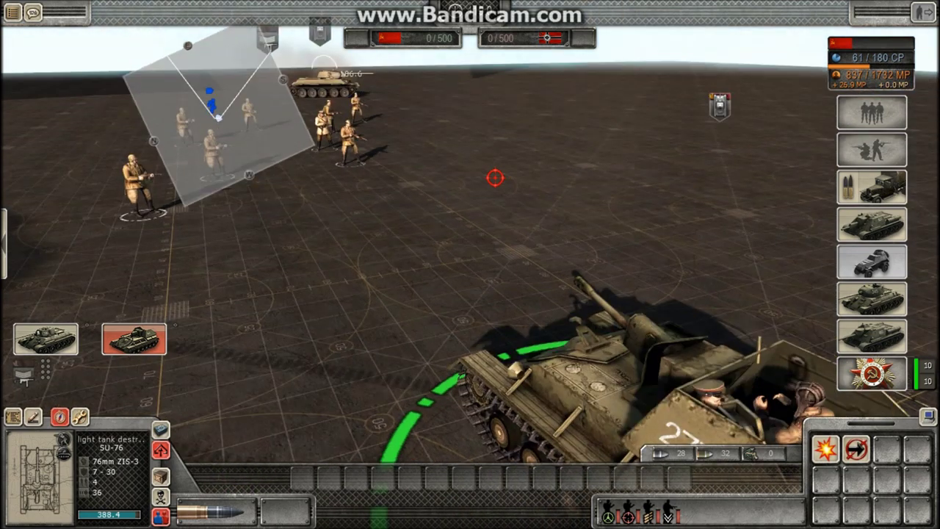
key("End")
left_click(556, 191)
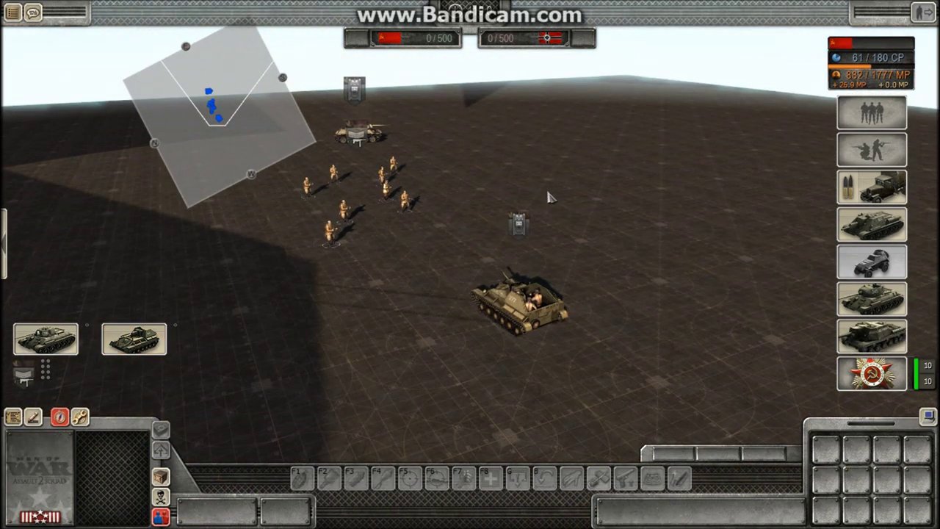
Examine the deployed infantry and both tanks on the test map from several angles and distances.
scroll(550, 196, "down", 2)
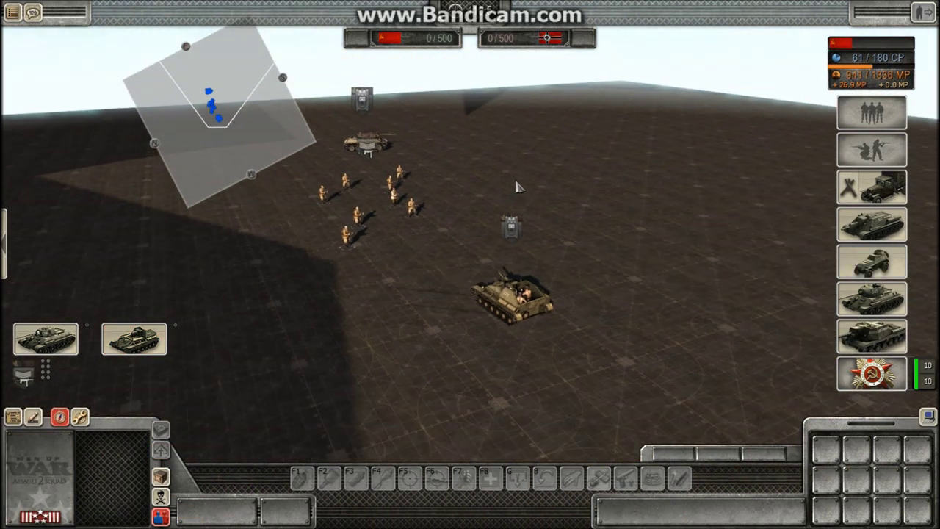
left_click_drag(433, 204, 489, 214)
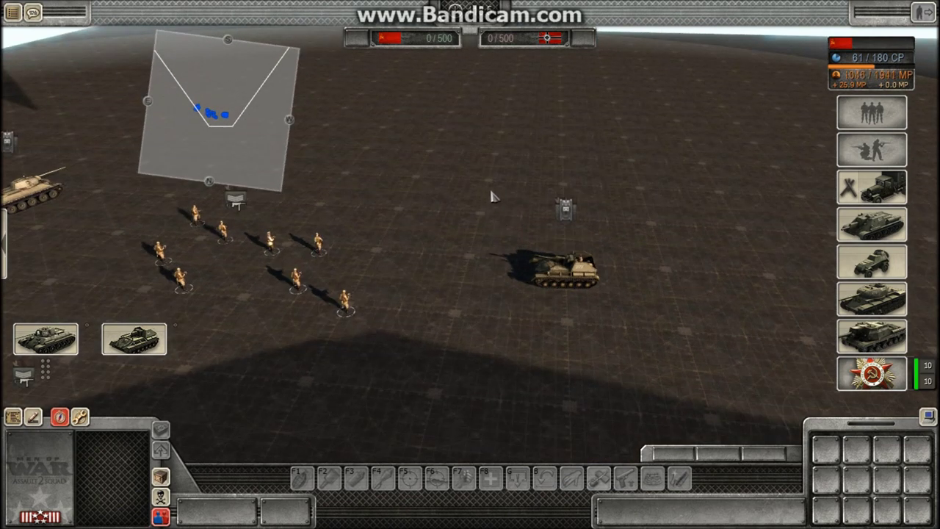
left_click_drag(492, 195, 602, 307)
left_click_drag(427, 104, 489, 155)
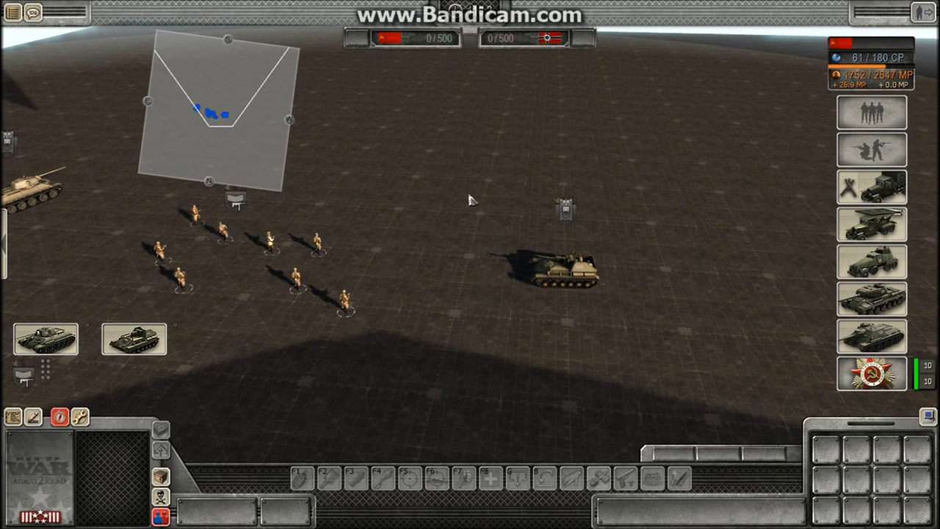
left_click_drag(405, 151, 623, 357)
left_click(527, 177)
left_click_drag(389, 219, 572, 281)
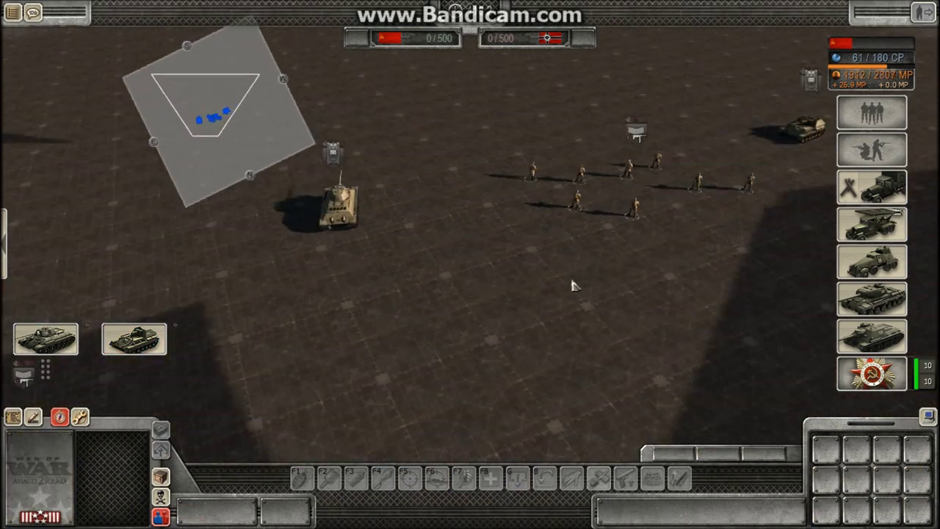
key("Delete")
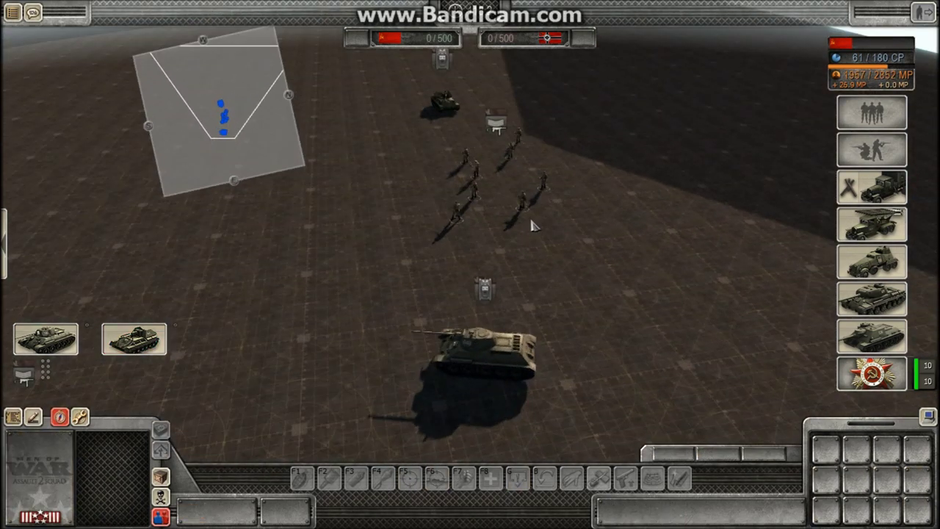
left_click_drag(532, 260, 541, 163)
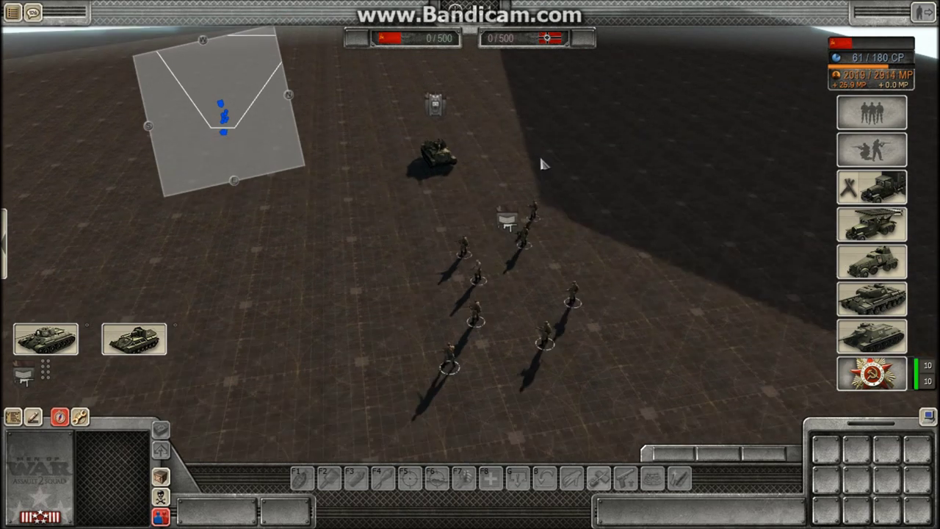
left_click_drag(500, 284, 585, 318)
key("Delete")
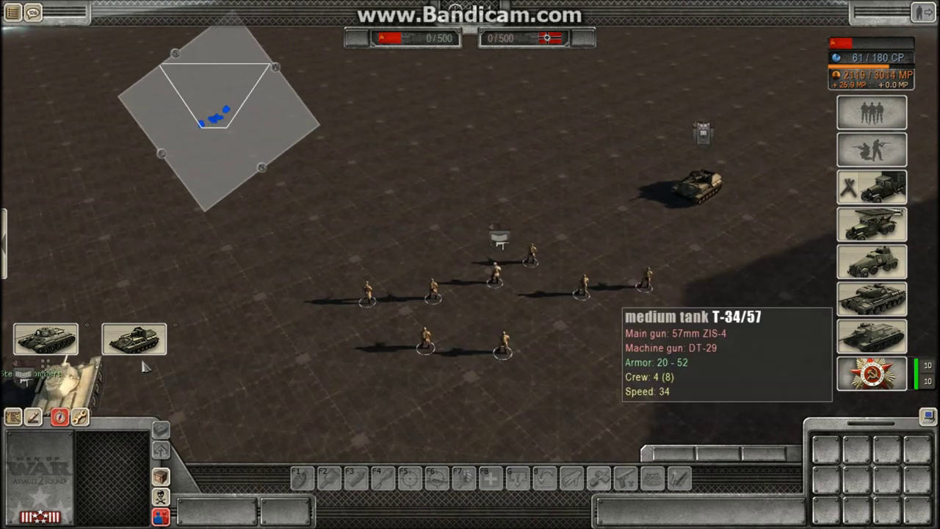
key("Delete")
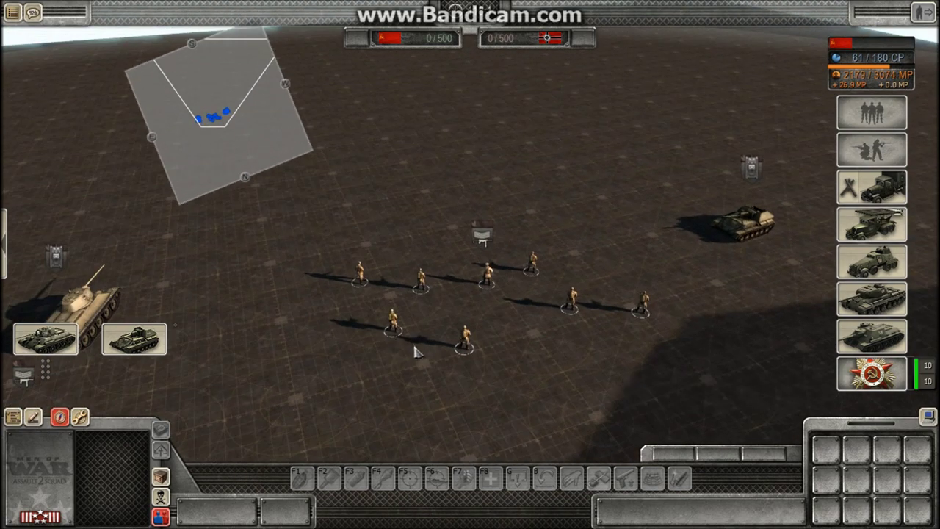
left_click_drag(416, 355, 405, 309)
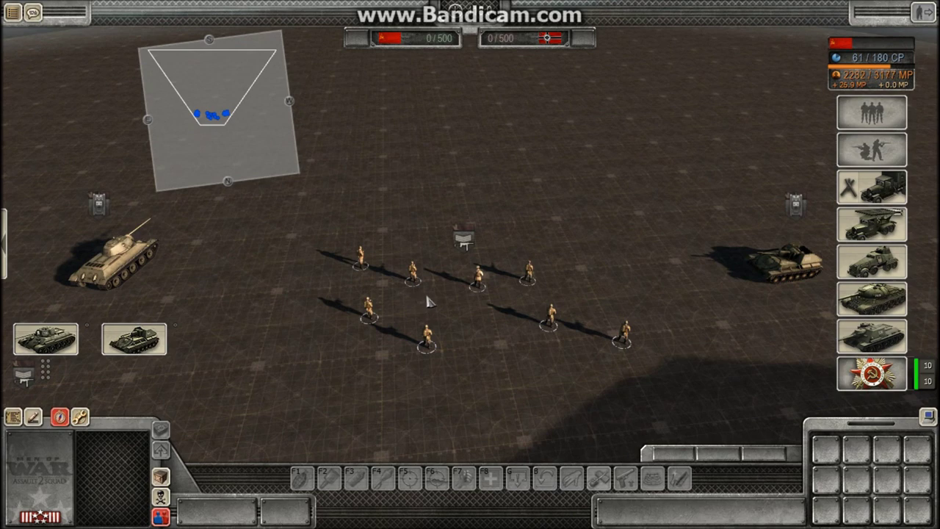
left_click_drag(450, 275, 461, 340)
scroll(461, 344, "up", 2)
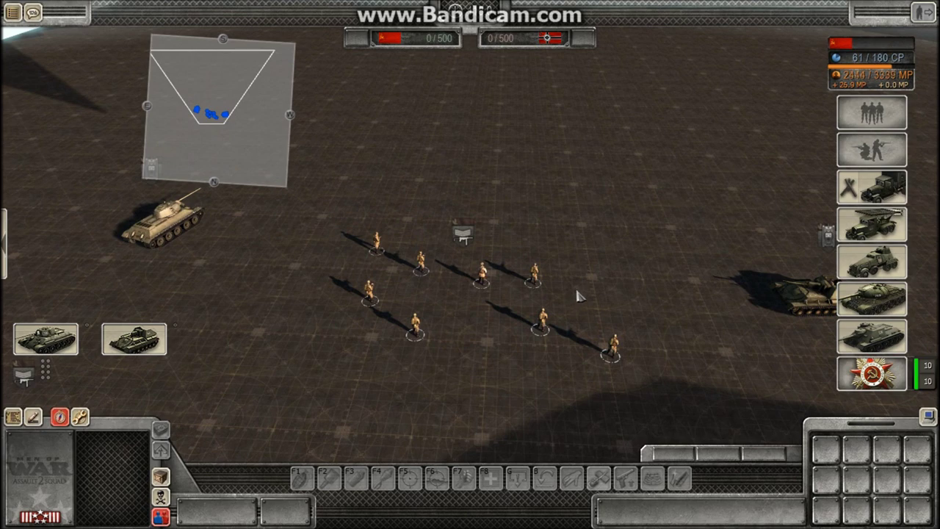
left_click_drag(576, 290, 468, 292)
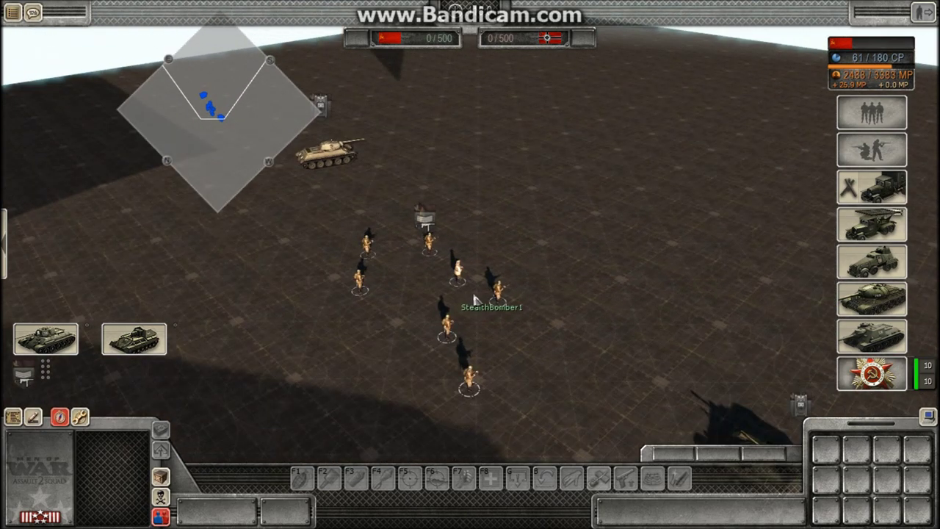